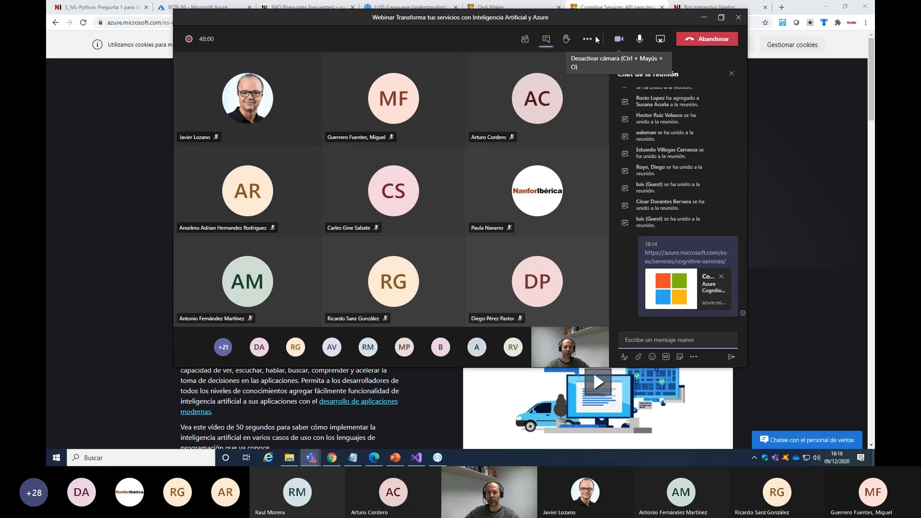
# Review the meeting's participant list and a guest's entry, and minimise the meeting window and its floating call view
pyautogui.click(525, 39)
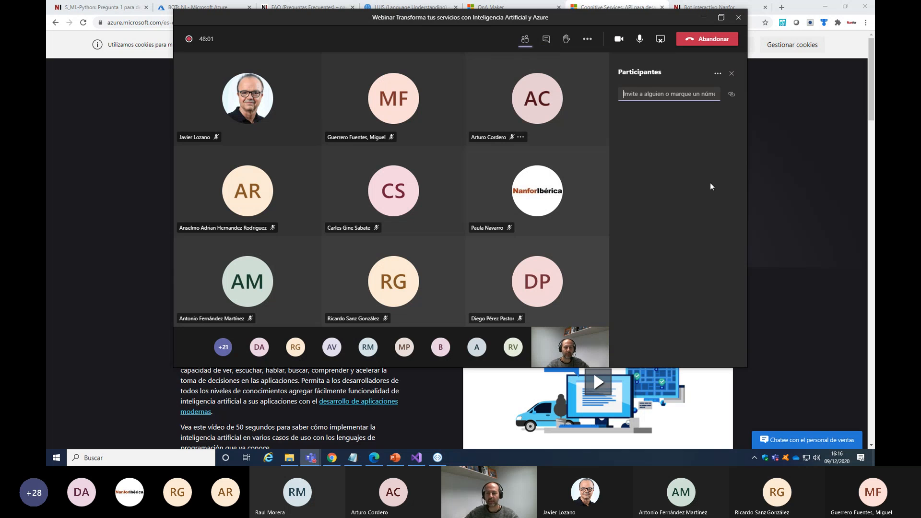
pyautogui.scroll(-2, 752, 212)
pyautogui.scroll(-4, 698, 256)
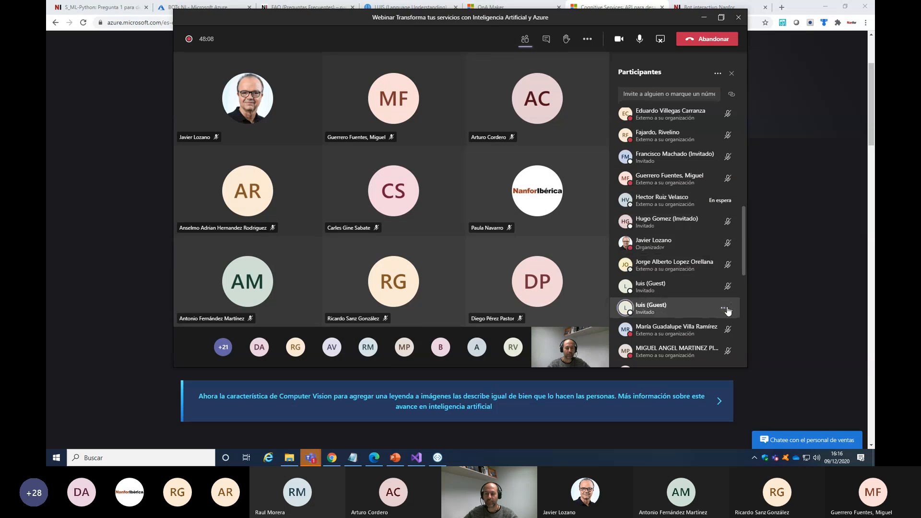
pyautogui.click(732, 310)
pyautogui.click(685, 243)
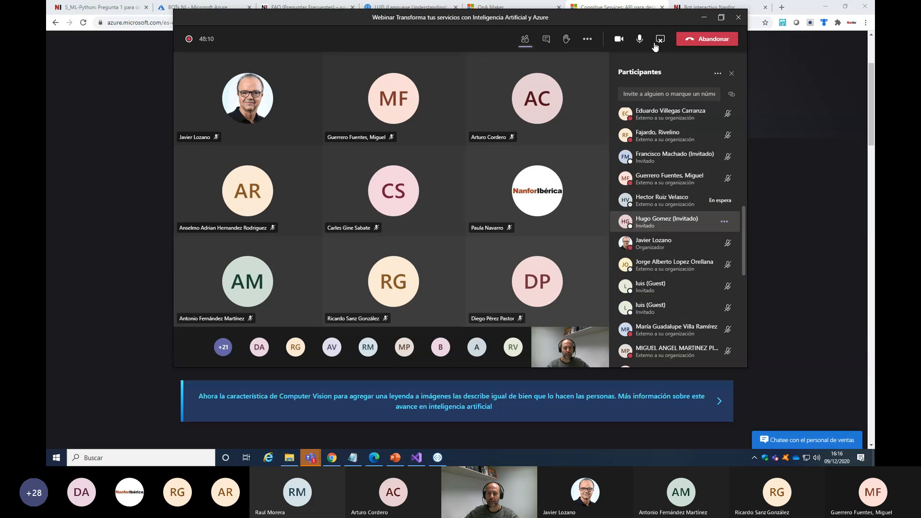
pyautogui.click(705, 18)
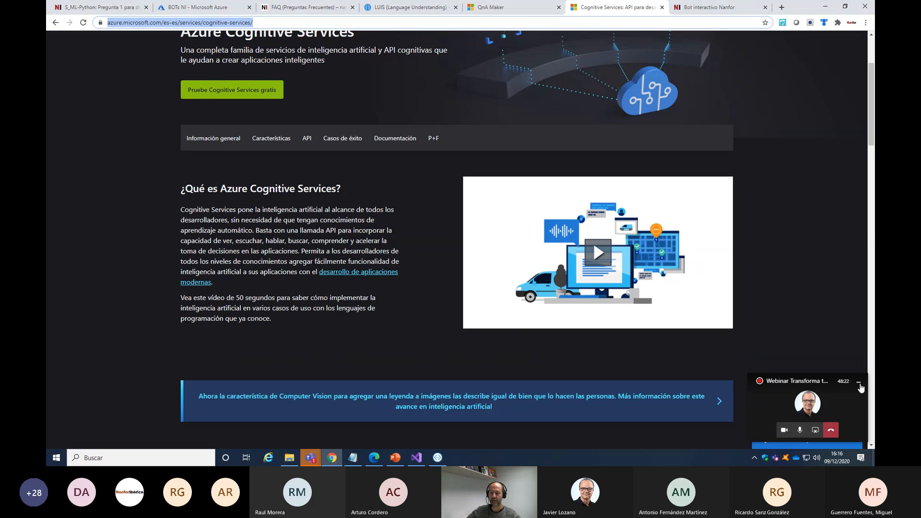
pyautogui.click(859, 385)
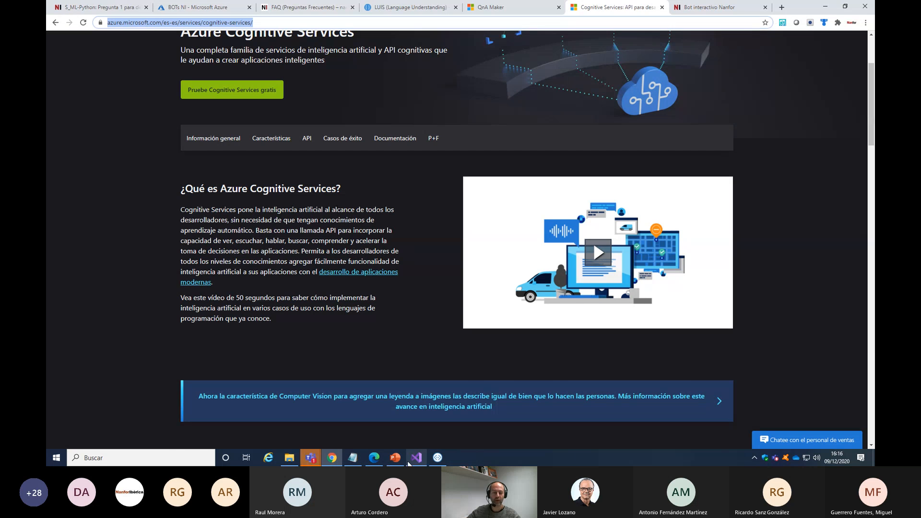
# Bring back the webinar meeting window, check its chat and return to the Azure Cognitive Services page
pyautogui.click(311, 458)
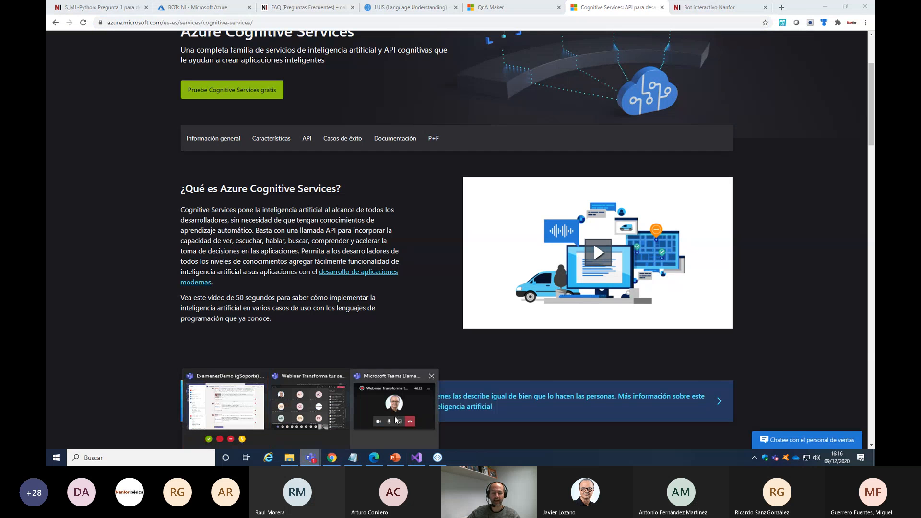
pyautogui.click(308, 418)
pyautogui.click(546, 39)
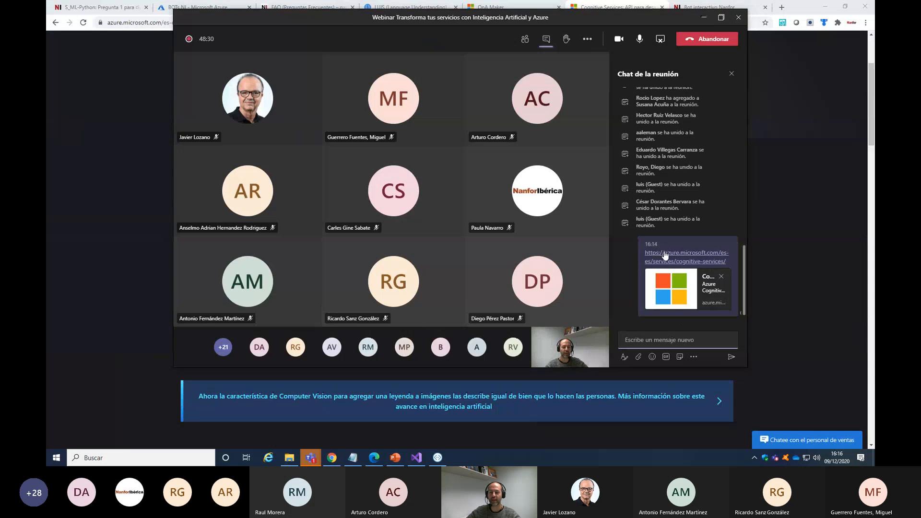
pyautogui.click(822, 255)
# Examine the API section of the Cognitive Services page, and briefly open the Azure sales chatbot before minimising it
pyautogui.scroll(-8, 403, 221)
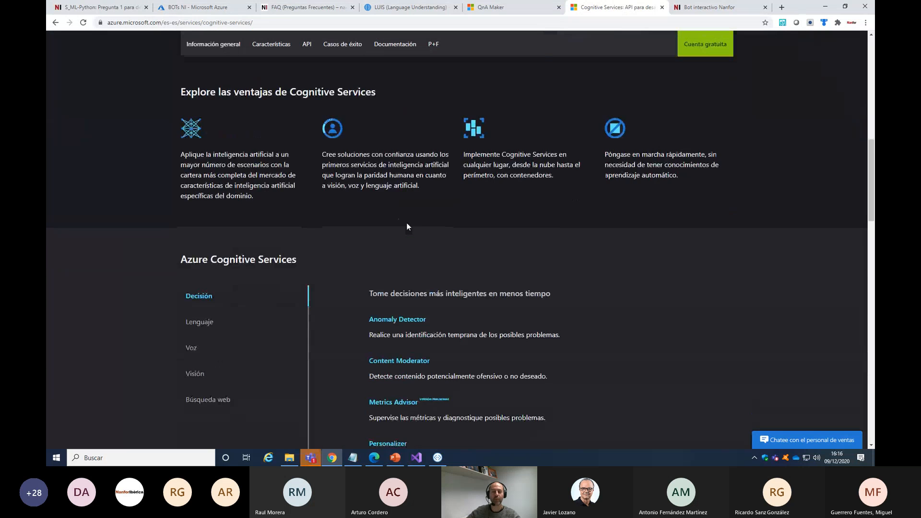
pyautogui.scroll(-3, 407, 223)
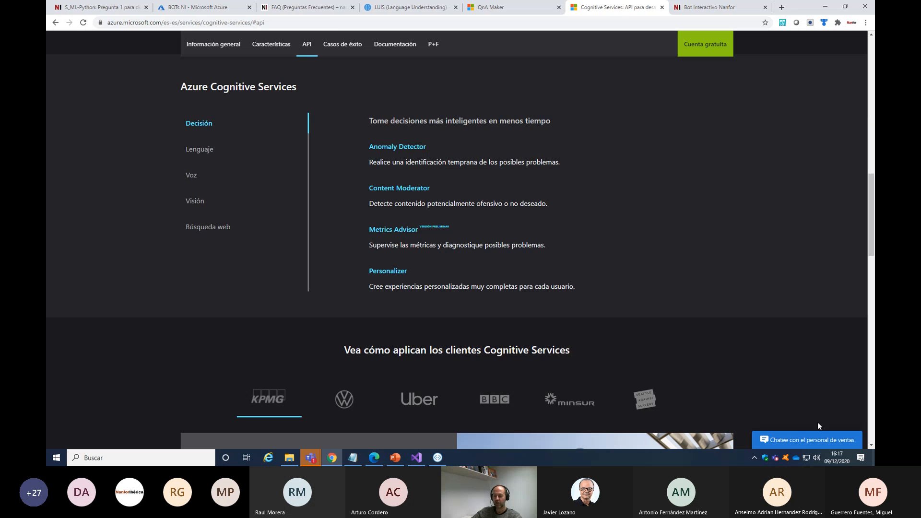
pyautogui.click(797, 441)
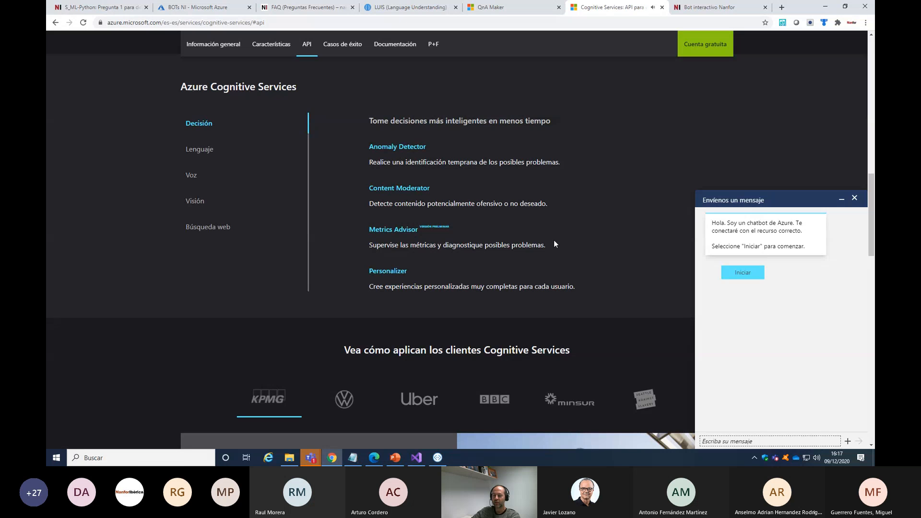
pyautogui.click(842, 198)
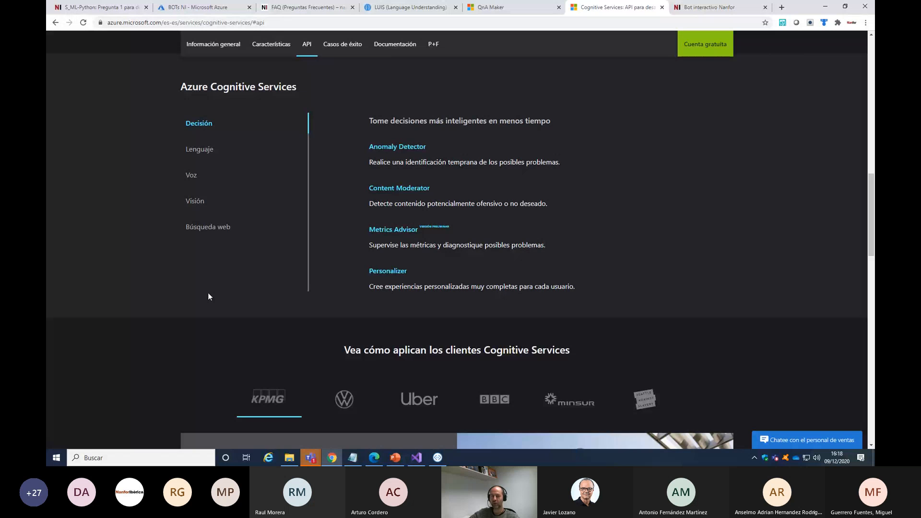
# Show the Lenguaje services of Azure Cognitive Services and highlight the QnA Maker entry with its description
pyautogui.click(200, 150)
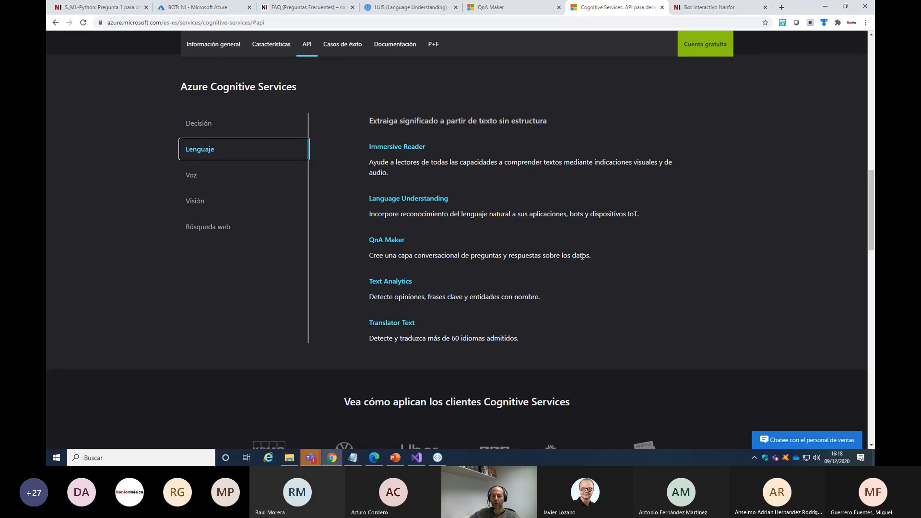
pyautogui.moveTo(594, 255); pyautogui.dragTo(357, 240)
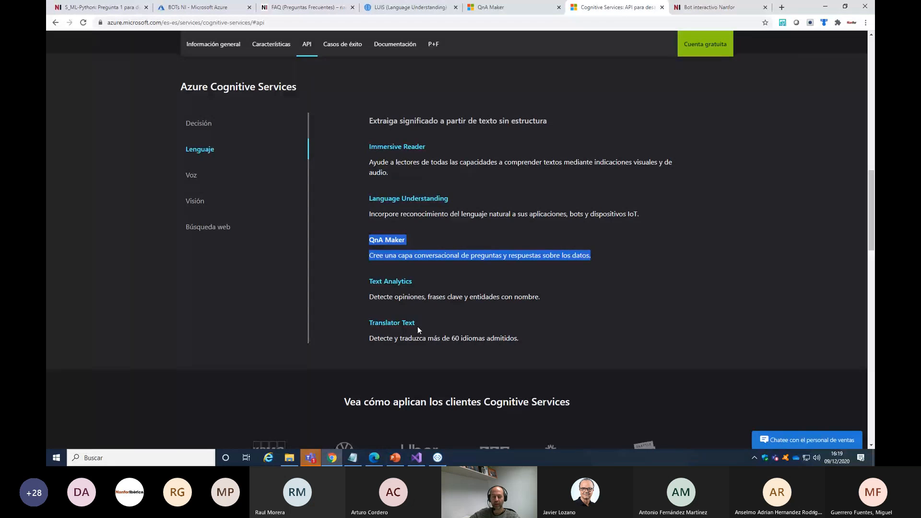
# Mute all participants of the webinar meeting and minimise the meeting window and its floating call view
pyautogui.moveTo(310, 457)
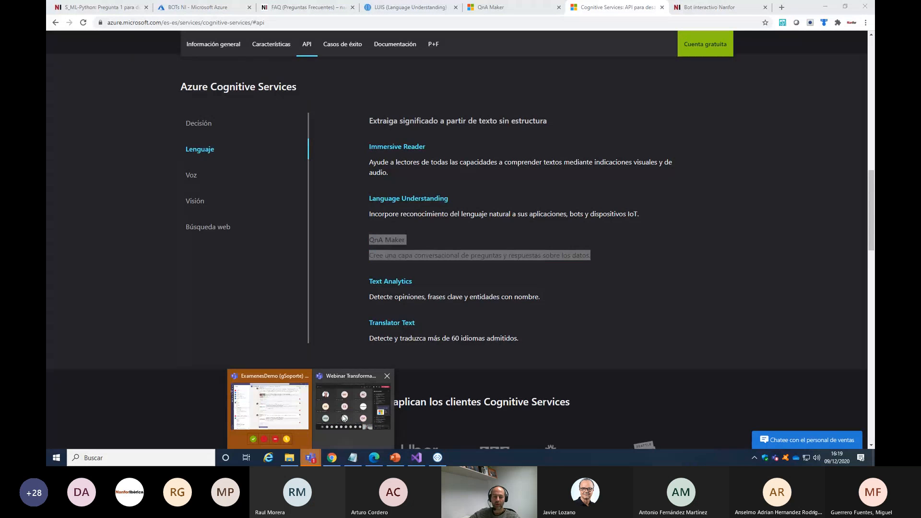
pyautogui.click(357, 413)
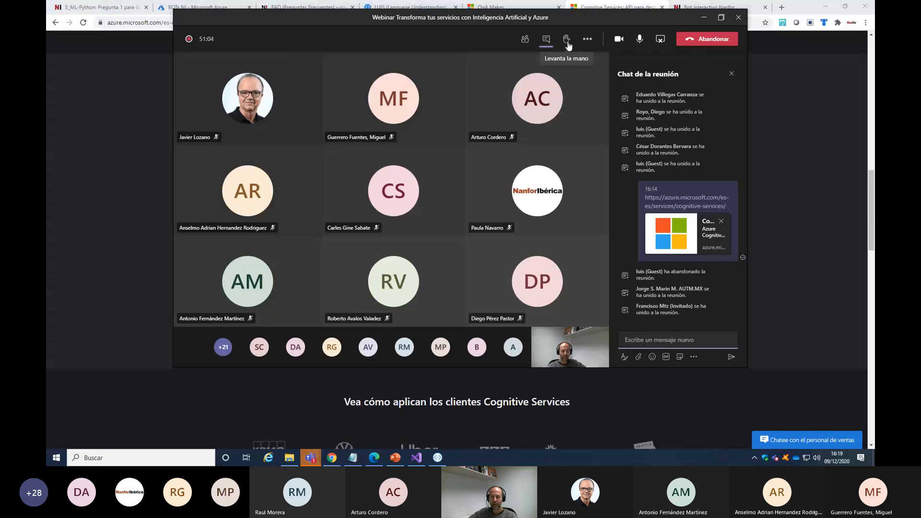
pyautogui.click(525, 39)
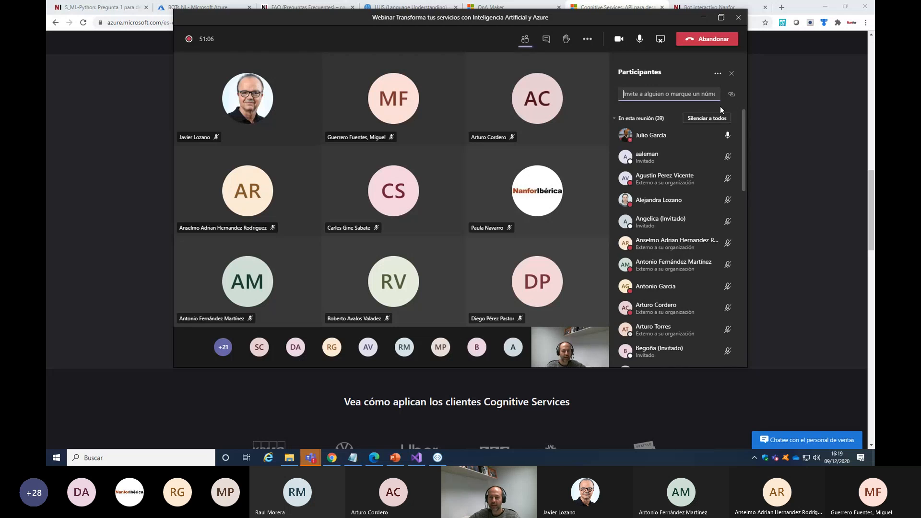
pyautogui.click(715, 120)
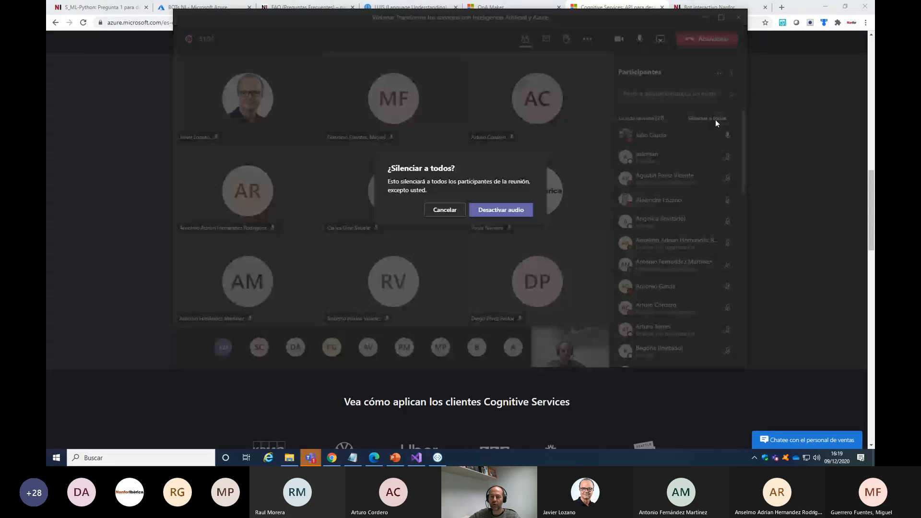
pyautogui.click(481, 214)
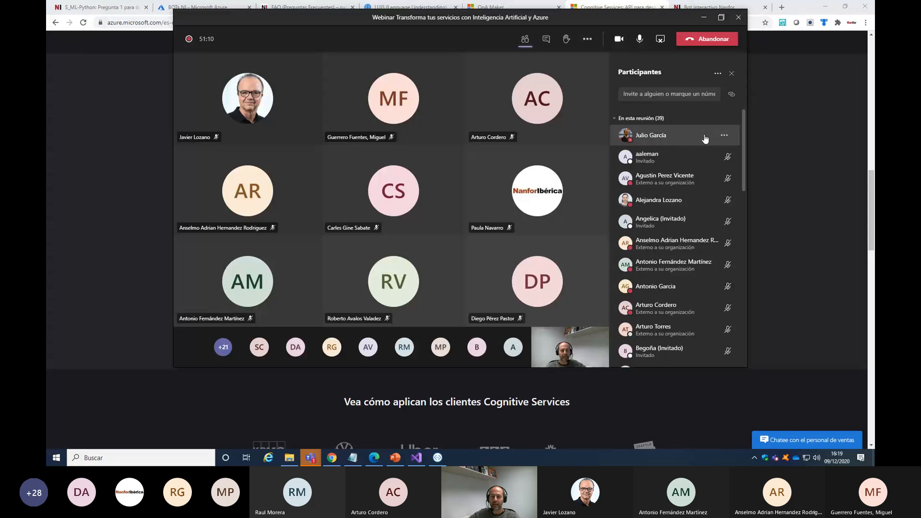
pyautogui.click(704, 17)
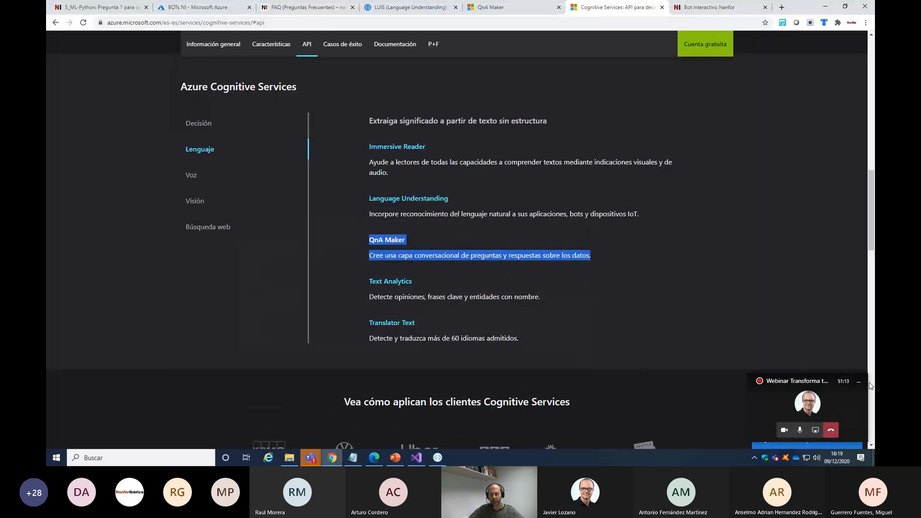
pyautogui.click(859, 381)
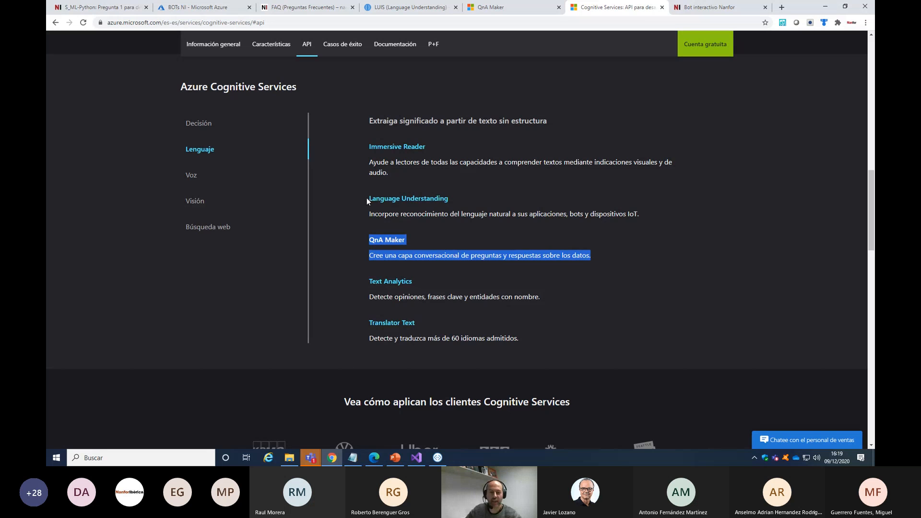
# Highlight the Language Understanding and QnA Maker entries, and view the Búsqueda web category before returning to Lenguaje
pyautogui.moveTo(366, 198); pyautogui.dragTo(611, 259)
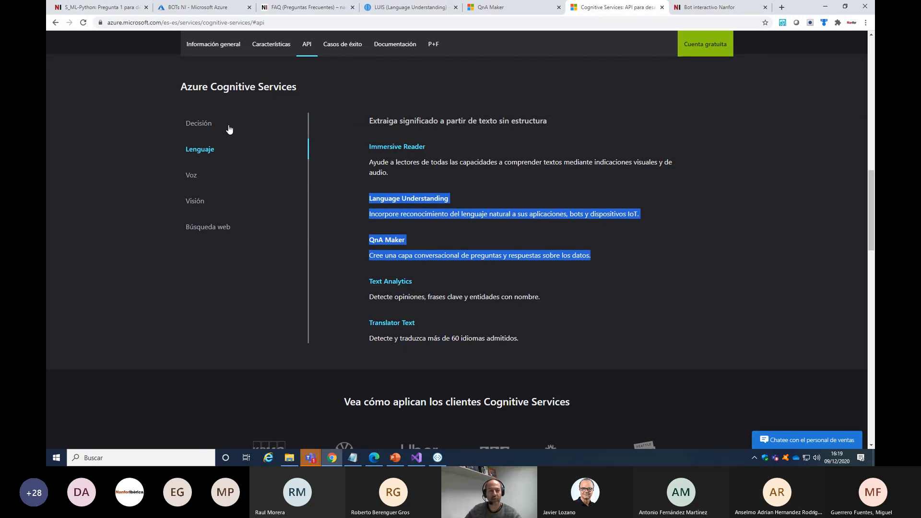
pyautogui.click(208, 232)
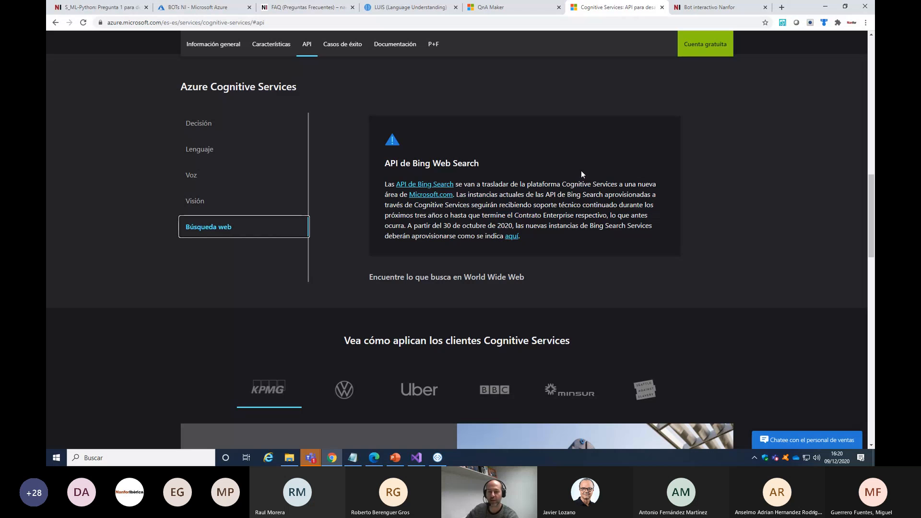
pyautogui.click(206, 154)
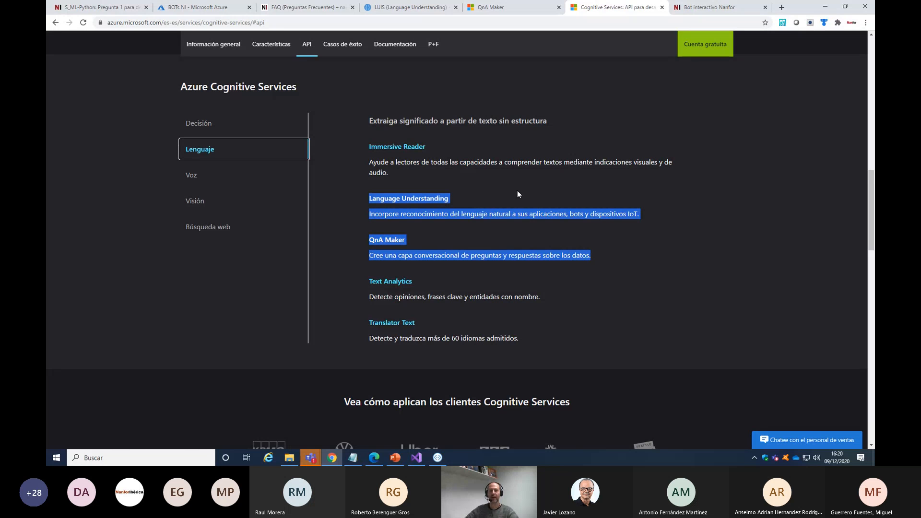
# Switch to the Azure portal and look over its home page, portal menu and the BOTs NI dashboard
pyautogui.click(202, 7)
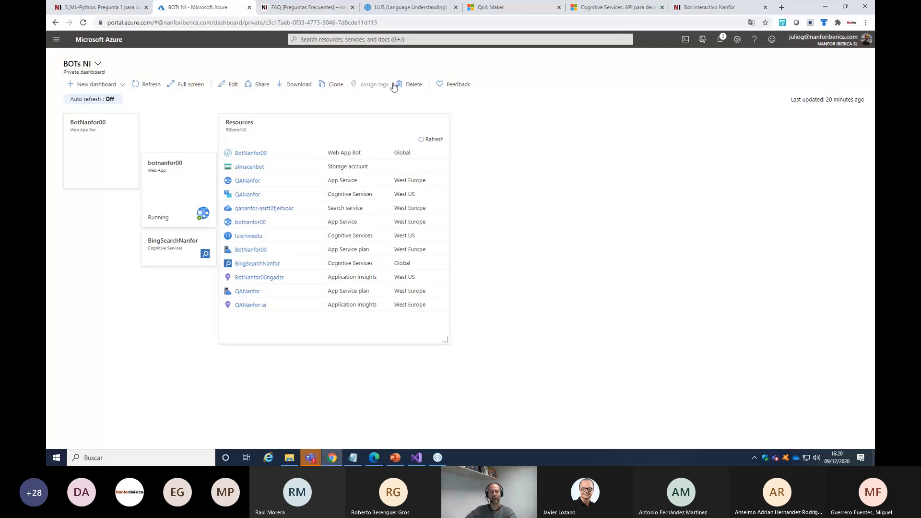
pyautogui.click(56, 40)
pyautogui.click(69, 67)
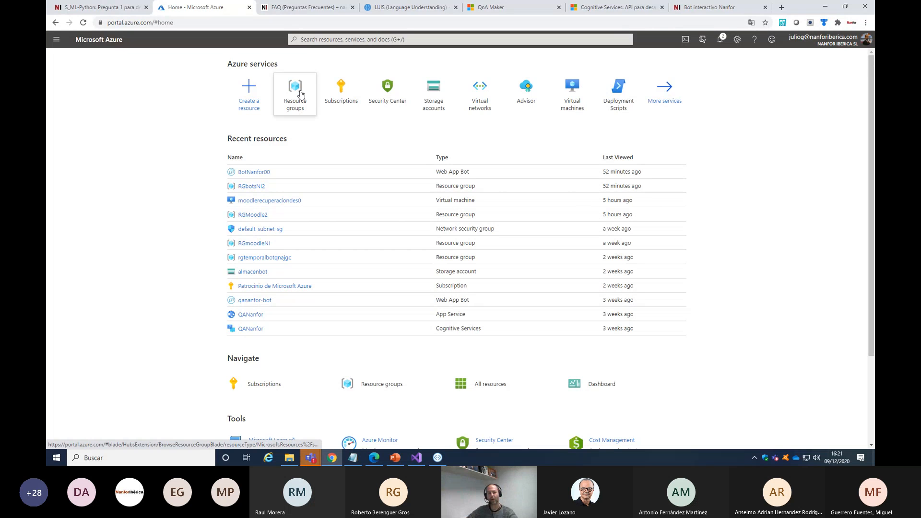
pyautogui.moveTo(303, 112)
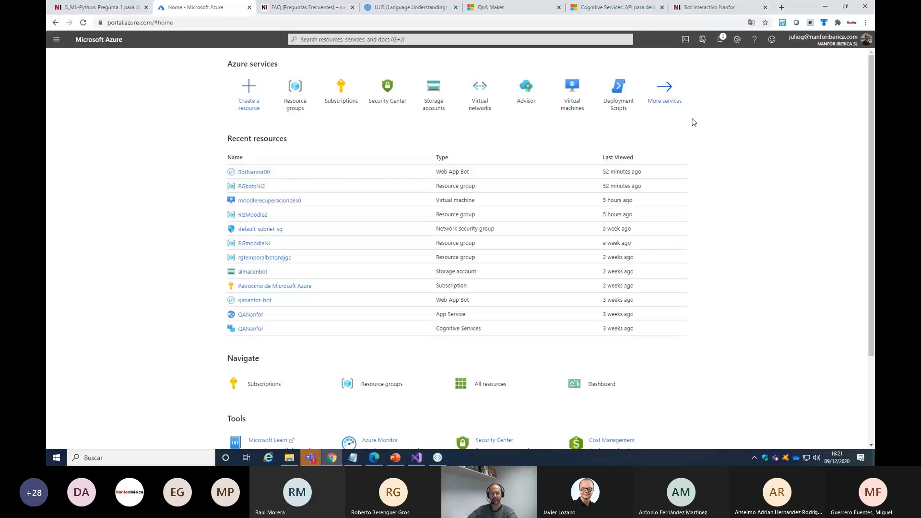
pyautogui.click(56, 40)
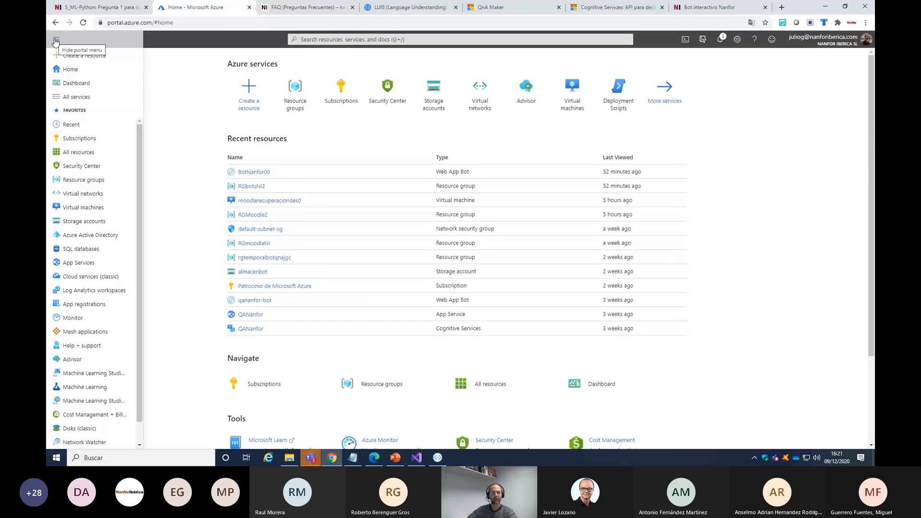
pyautogui.click(78, 83)
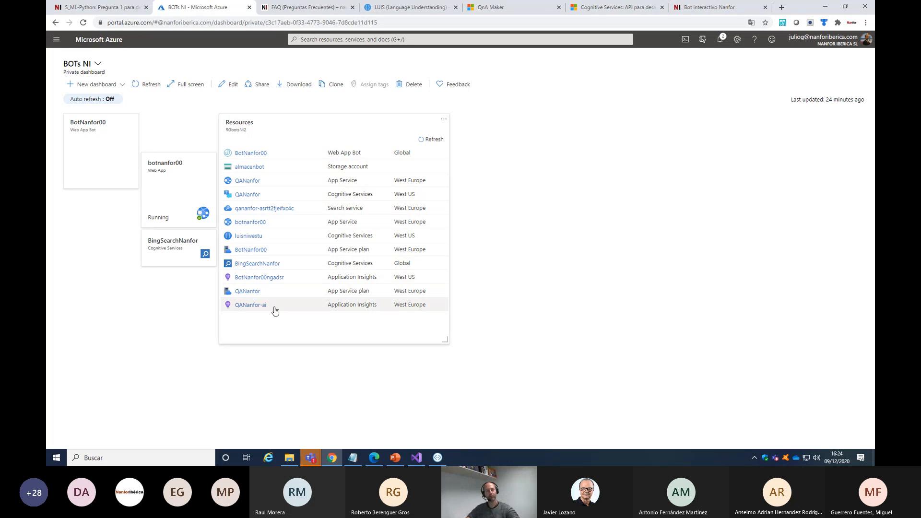
# Open the list of resource groups from the Azure home page and start creating a new resource group
pyautogui.click(56, 41)
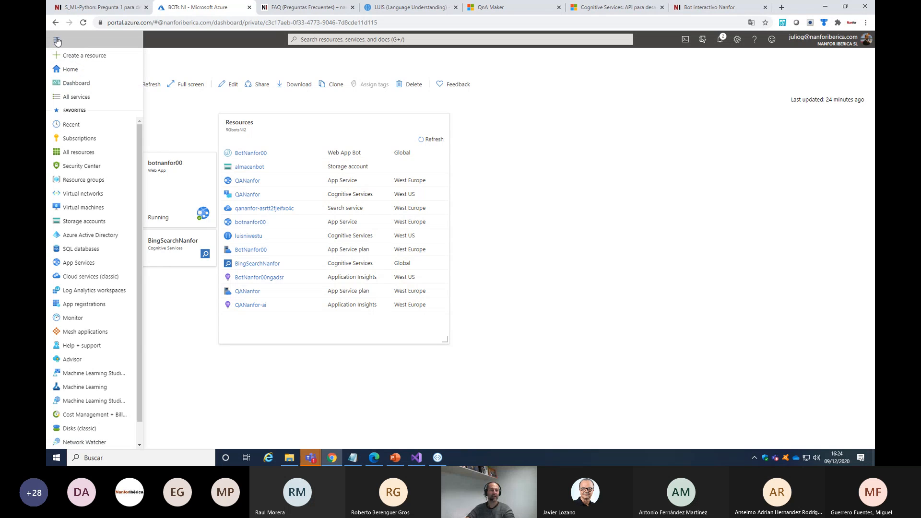
pyautogui.click(70, 71)
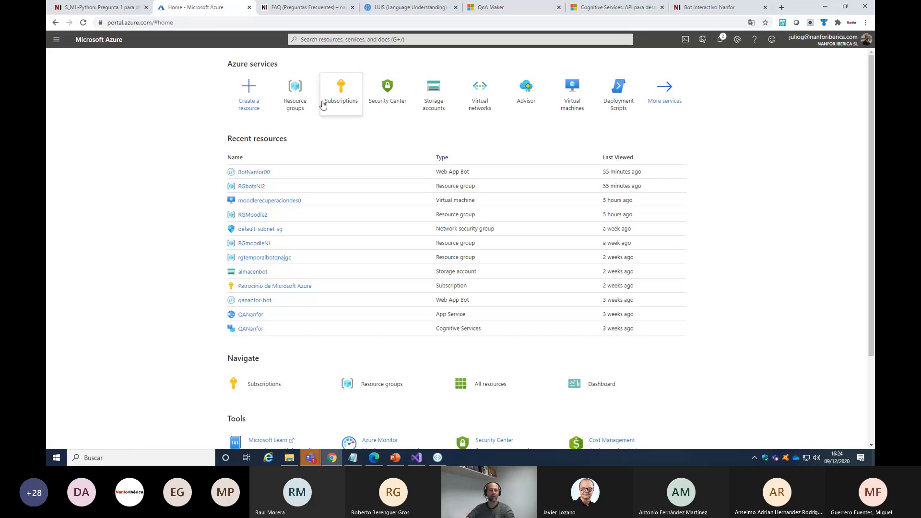
pyautogui.click(300, 88)
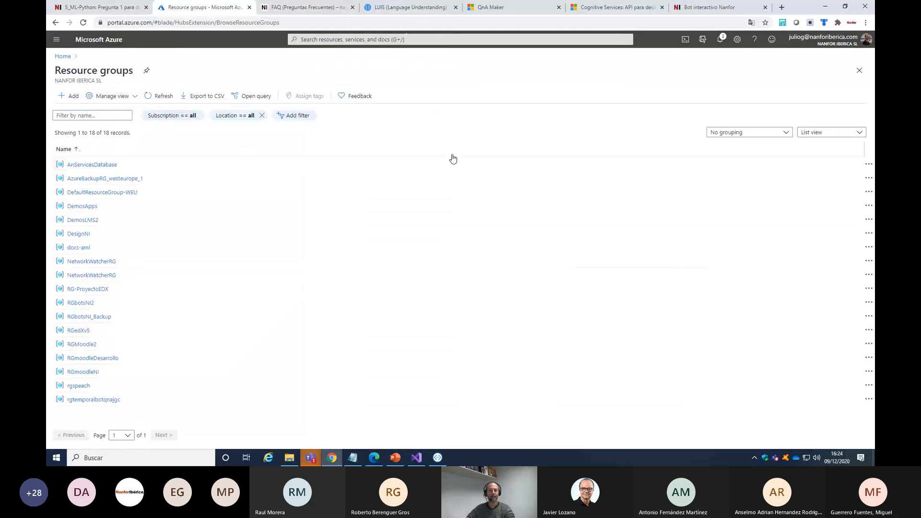
pyautogui.click(70, 95)
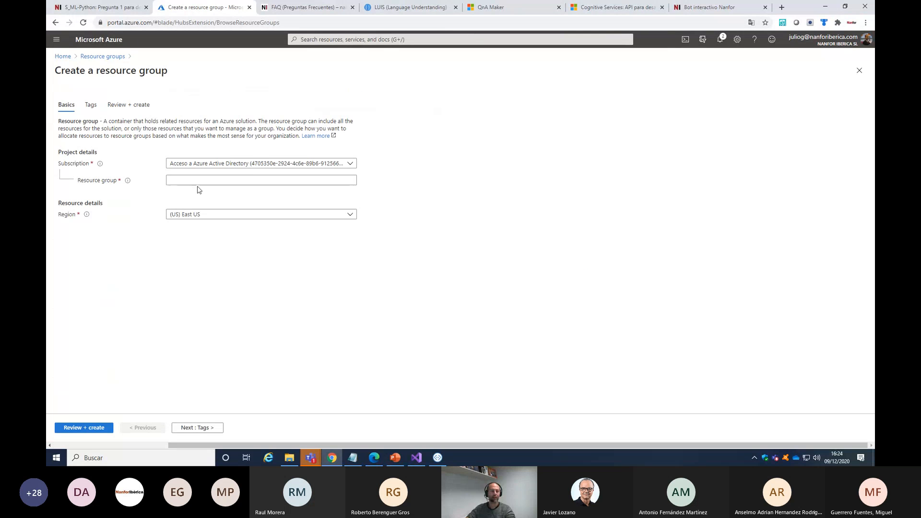
# Name the new resource group temporalIA and set its region to (Europe) West Europe
pyautogui.click(186, 179)
pyautogui.write('tem')
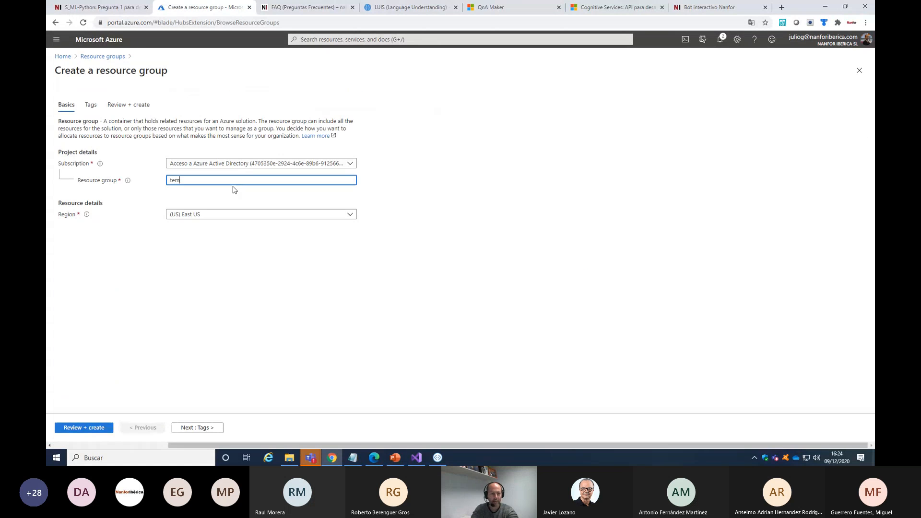
pyautogui.write('poral_')
pyautogui.press('BackSpace')
pyautogui.write('lI')
pyautogui.write('A')
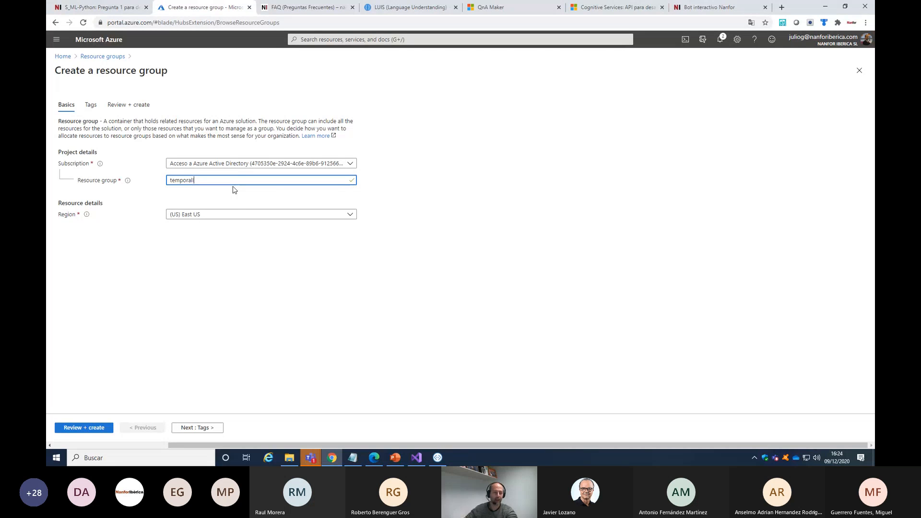
pyautogui.click(238, 215)
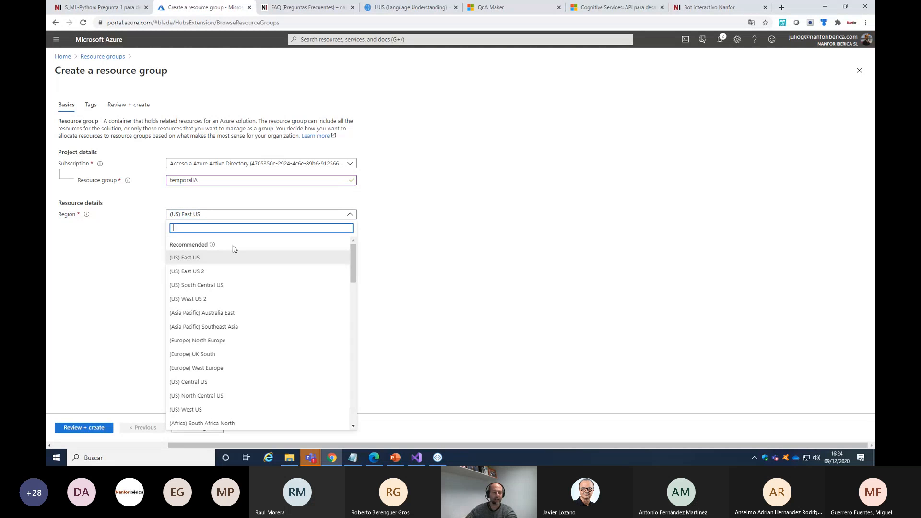
pyautogui.click(212, 369)
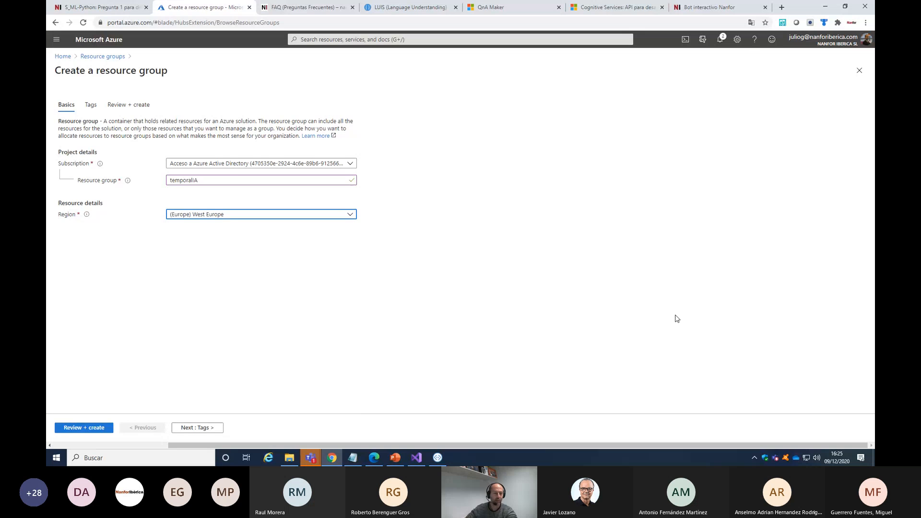
# Try to create the resource group under the preselected subscription and read the error details
pyautogui.click(95, 430)
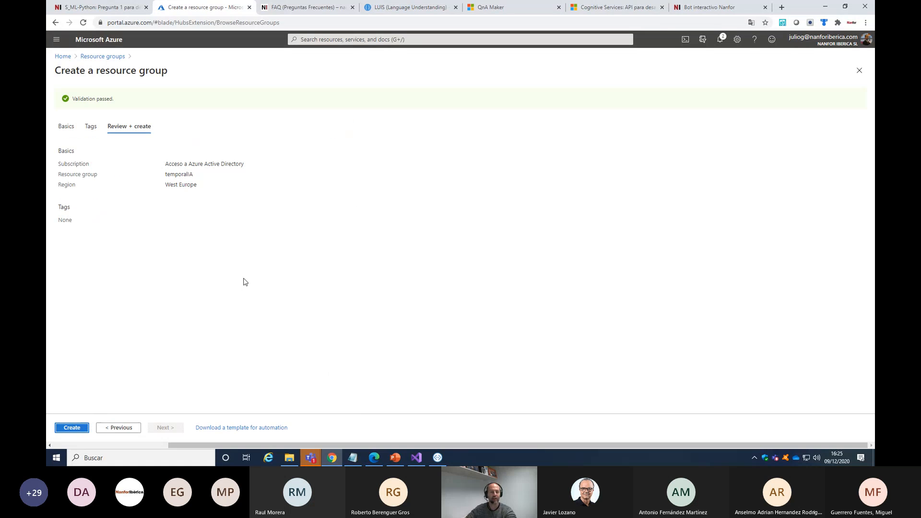
pyautogui.click(72, 428)
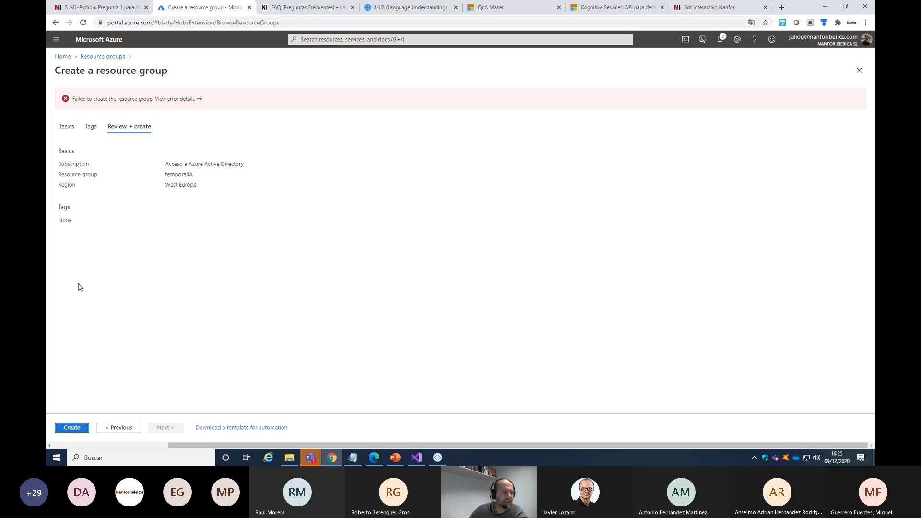
pyautogui.click(179, 99)
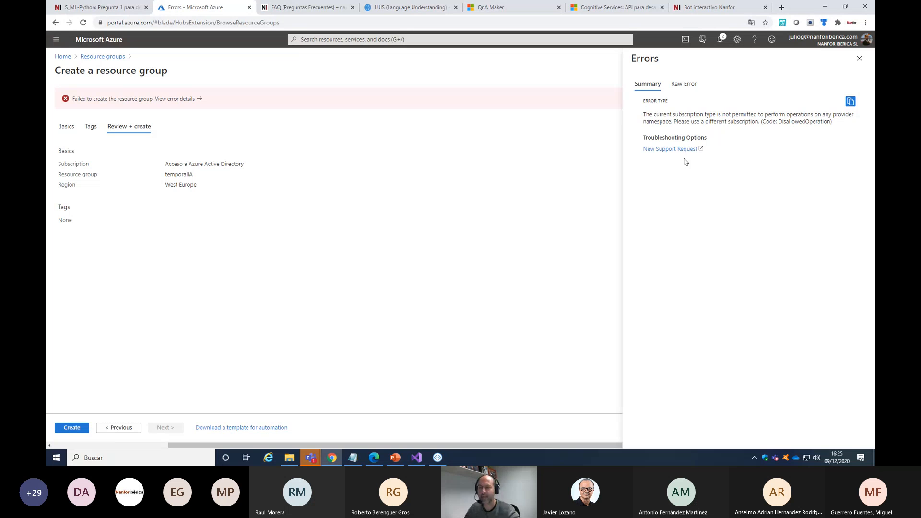
pyautogui.moveTo(661, 114); pyautogui.dragTo(754, 115)
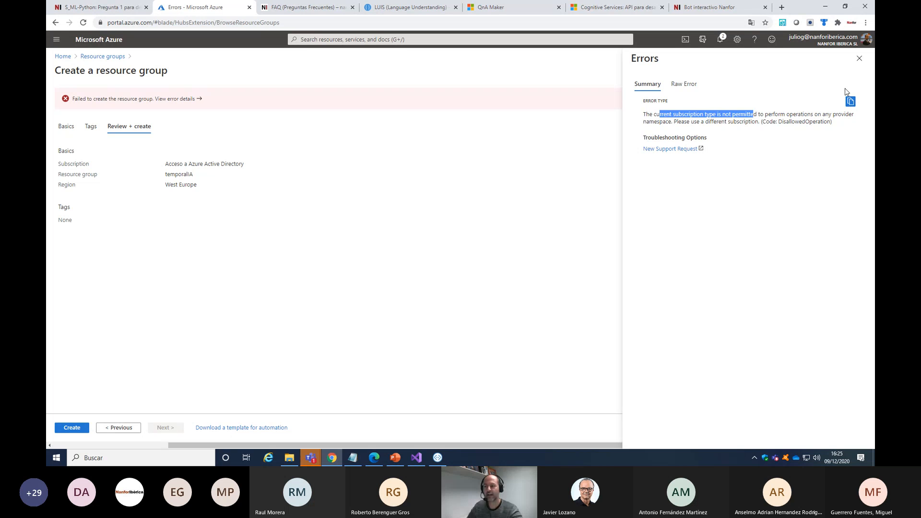
pyautogui.click(859, 58)
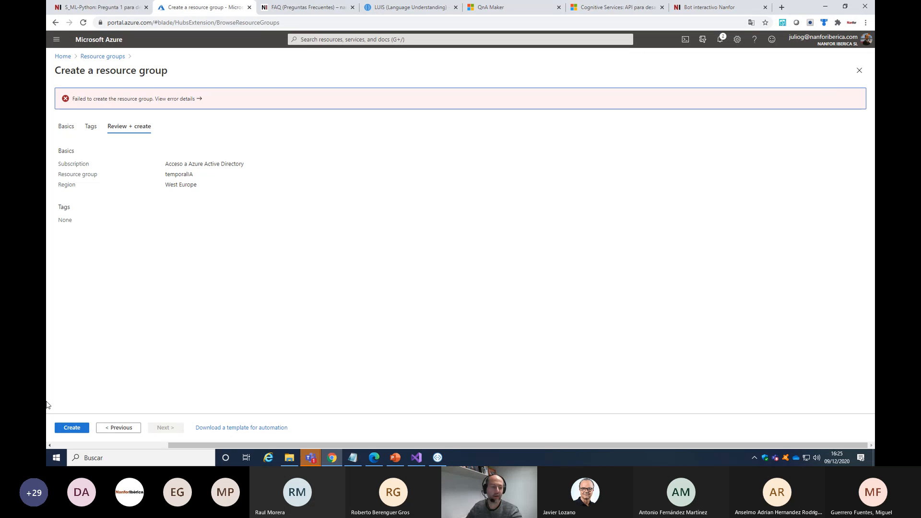
# Change the resource group's subscription to Patrocinio de Microsoft Azure and create the group
pyautogui.click(109, 428)
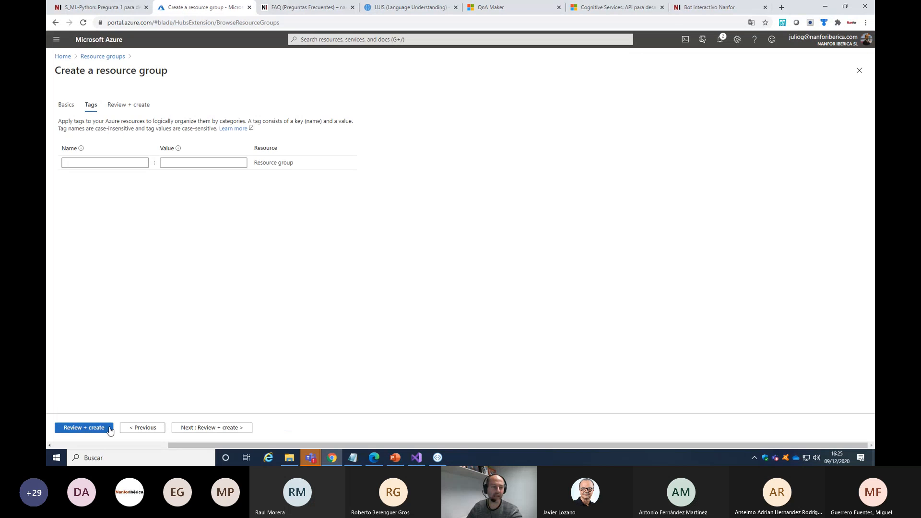
pyautogui.click(65, 103)
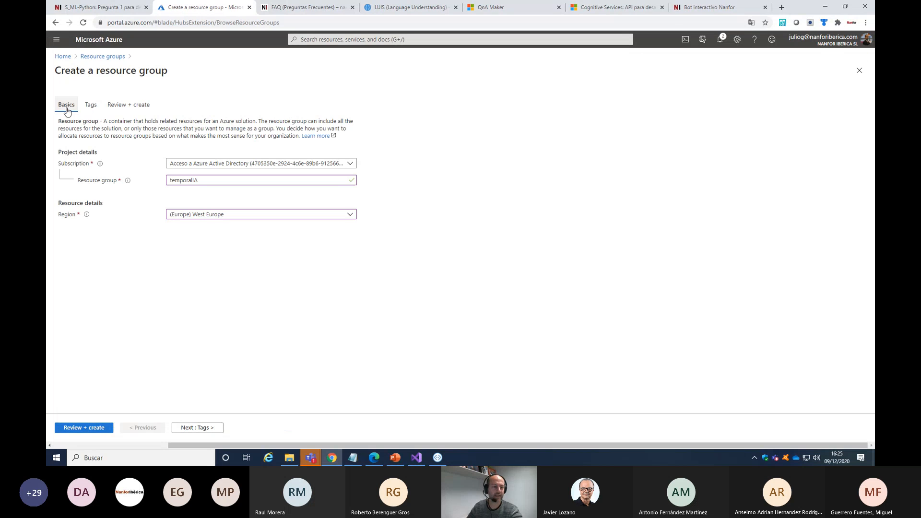
pyautogui.click(349, 165)
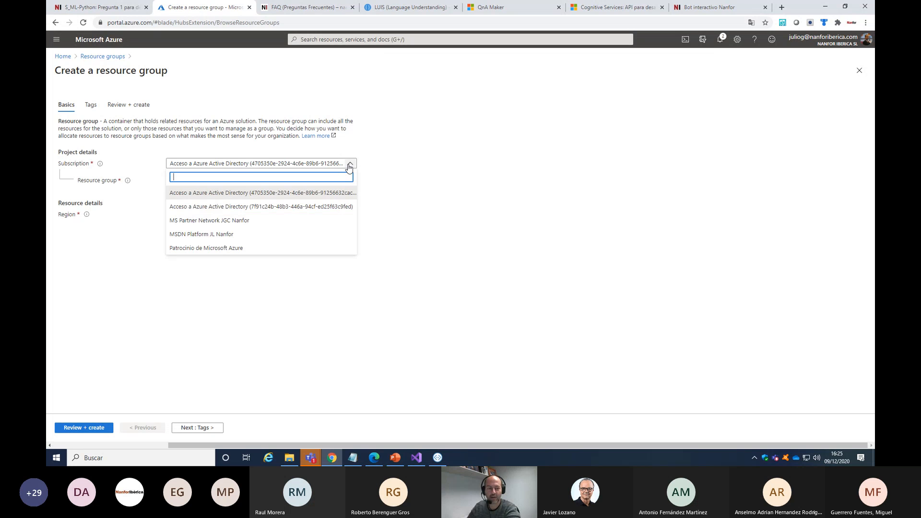
pyautogui.click(210, 248)
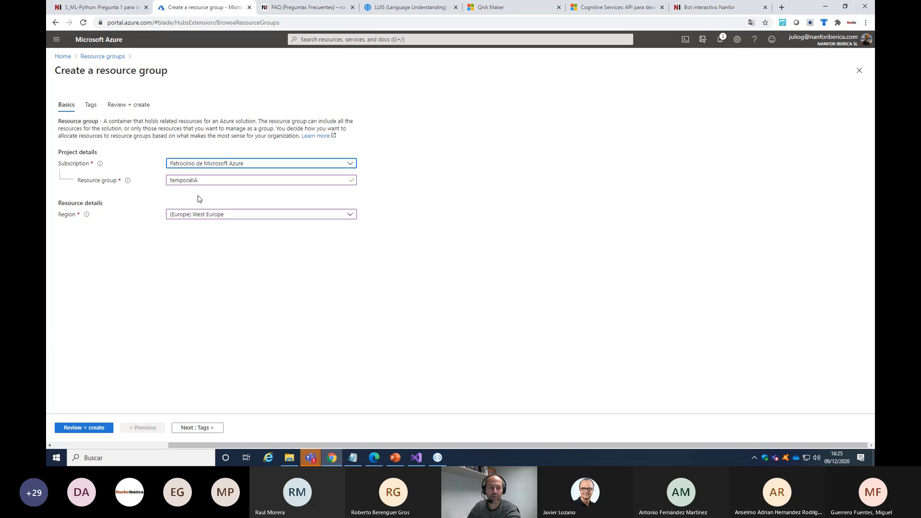
pyautogui.click(79, 428)
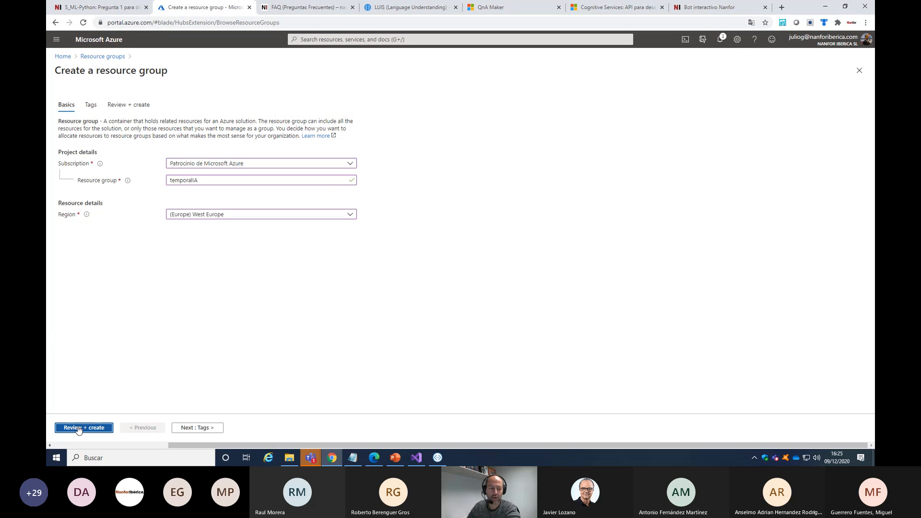
pyautogui.click(73, 427)
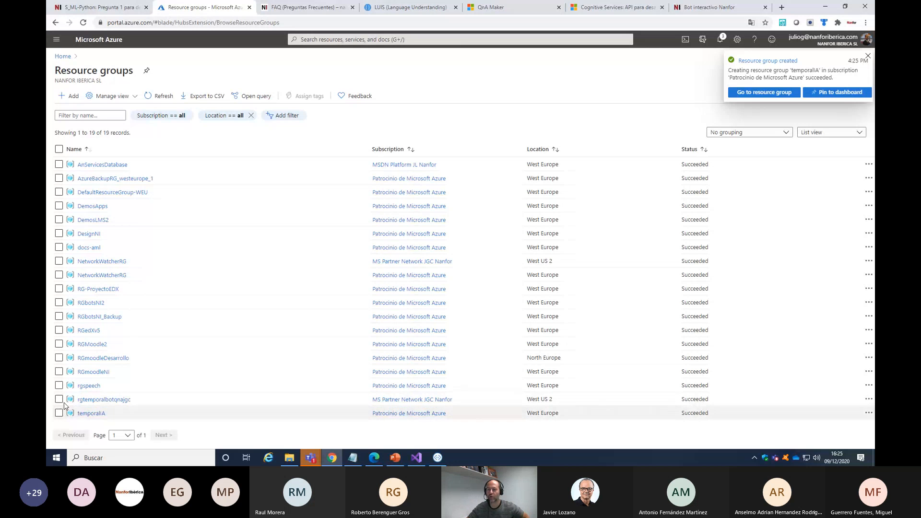
# Open the temporalIA resource group, find QnA Maker in the Marketplace by searching for qna, and start creating that resource
pyautogui.click(771, 95)
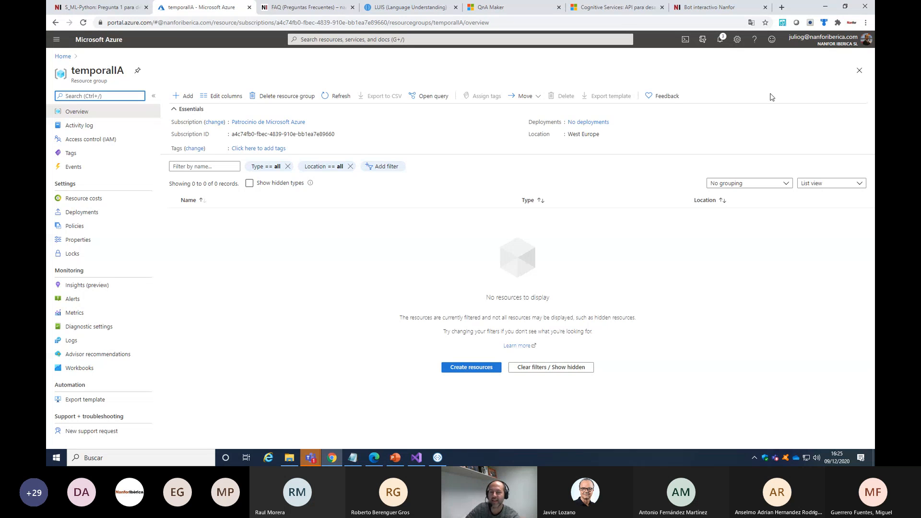
pyautogui.click(178, 94)
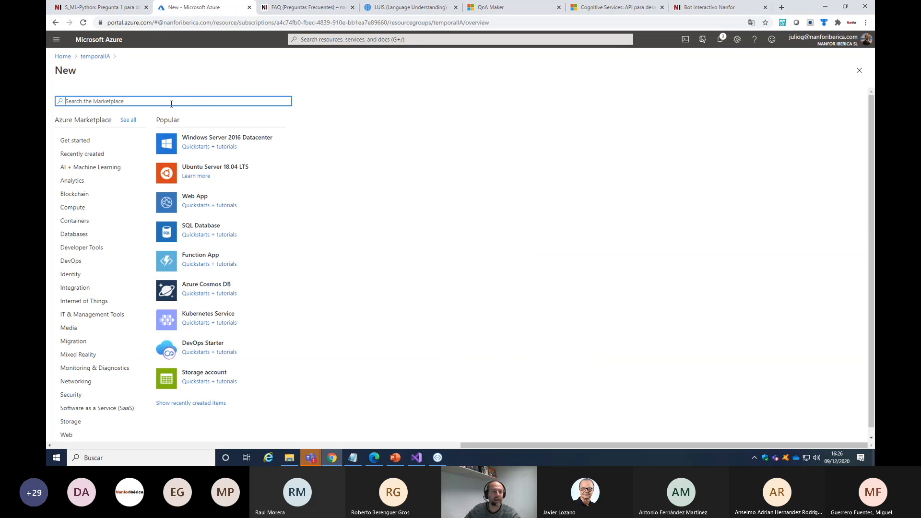
pyautogui.write('qn')
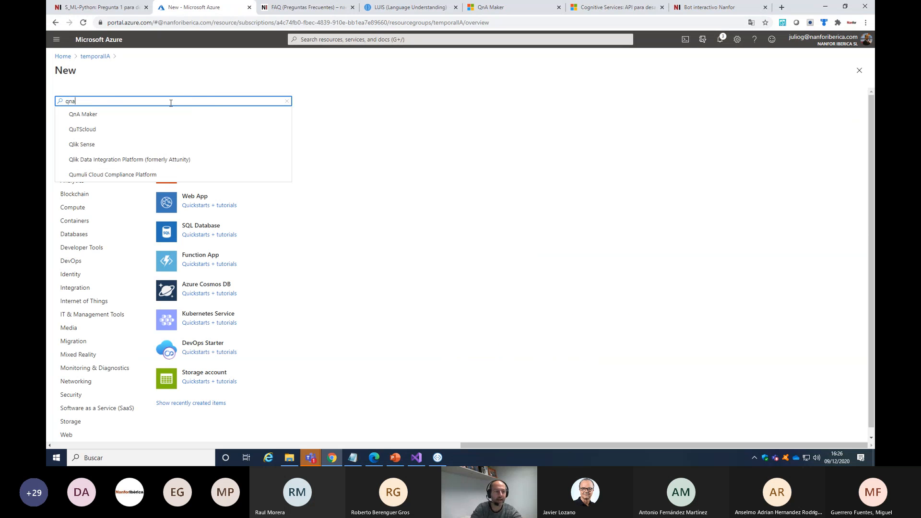
pyautogui.write('a')
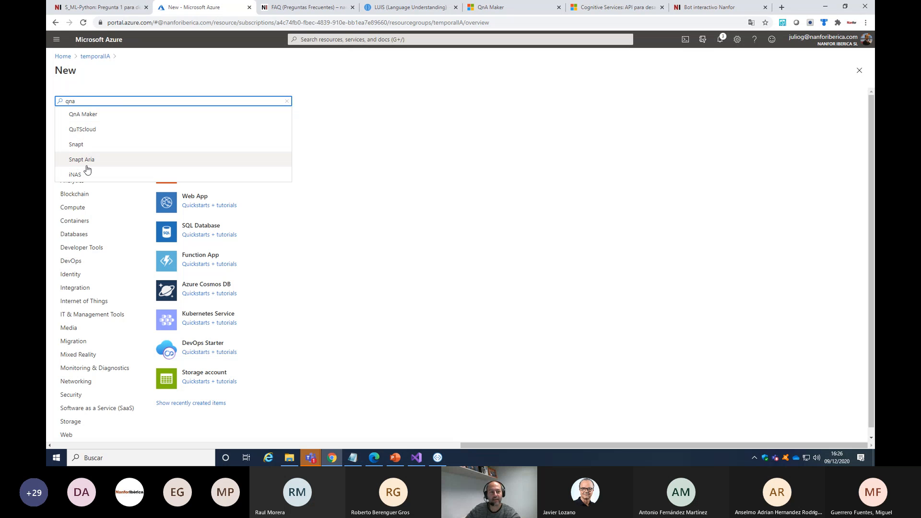
pyautogui.click(85, 115)
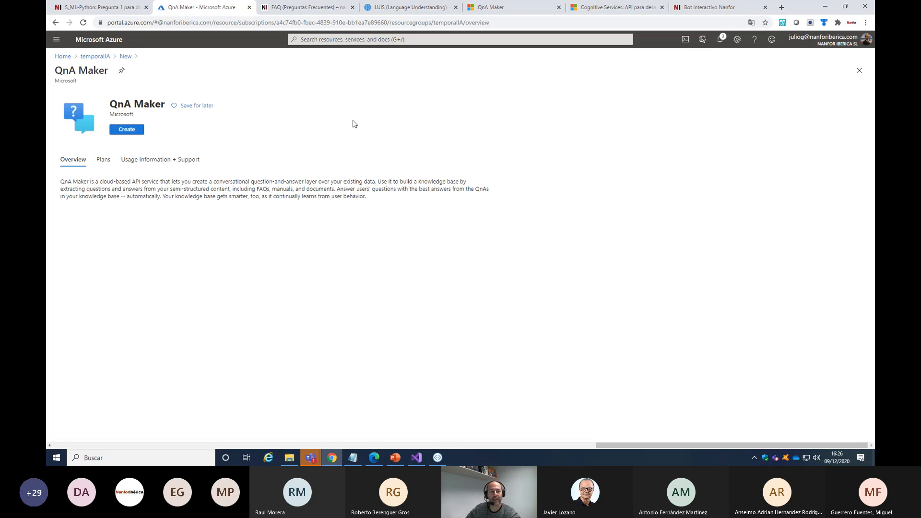
pyautogui.click(127, 130)
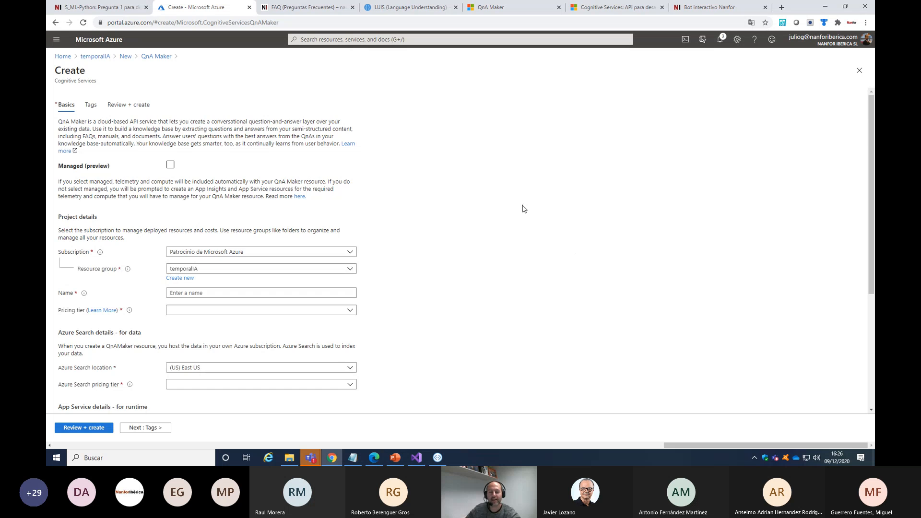
# Name the QnA Maker resource qnatemporaljgc and choose the Standard S0 pricing tier
pyautogui.scroll(-2, 561, 233)
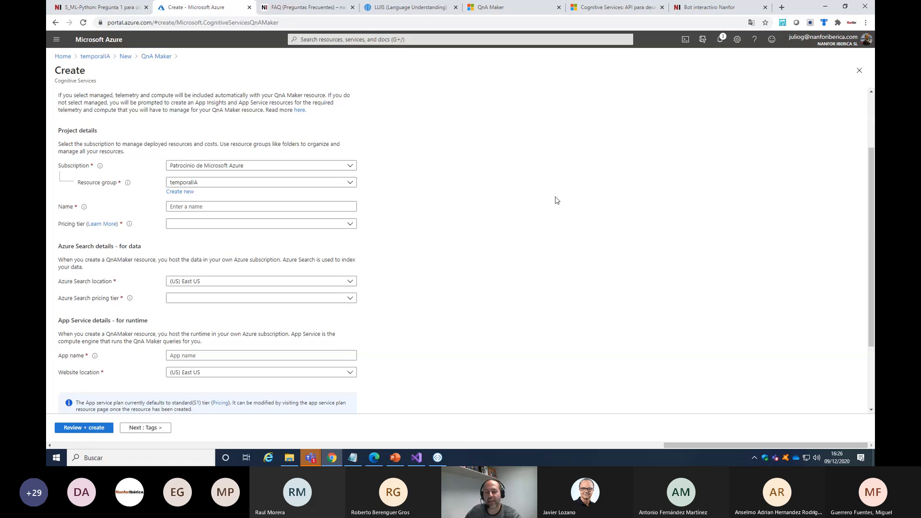
pyautogui.click(205, 170)
pyautogui.click(205, 170)
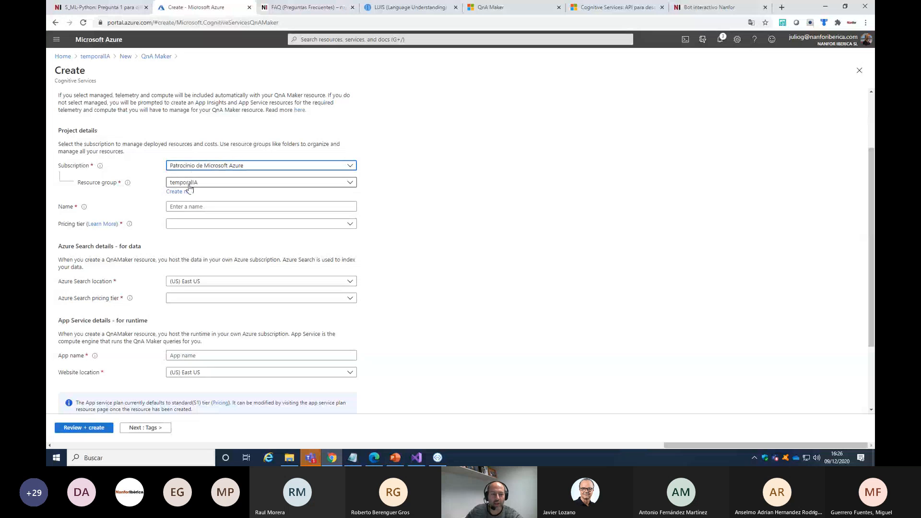
pyautogui.click(298, 207)
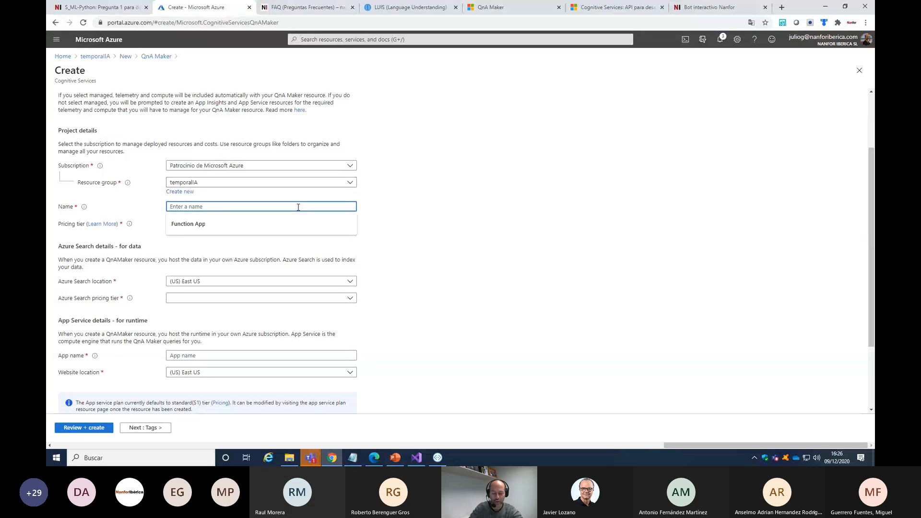
pyautogui.write('qnatempora')
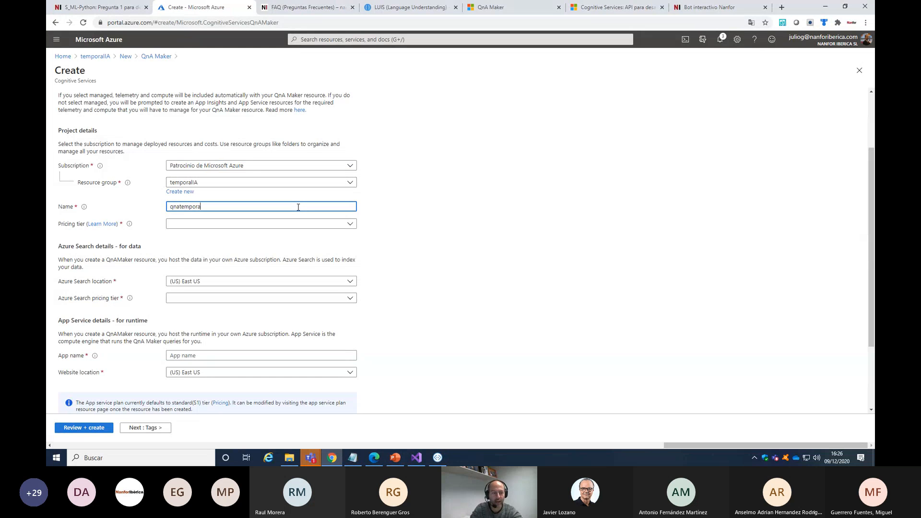
pyautogui.write('ljgc')
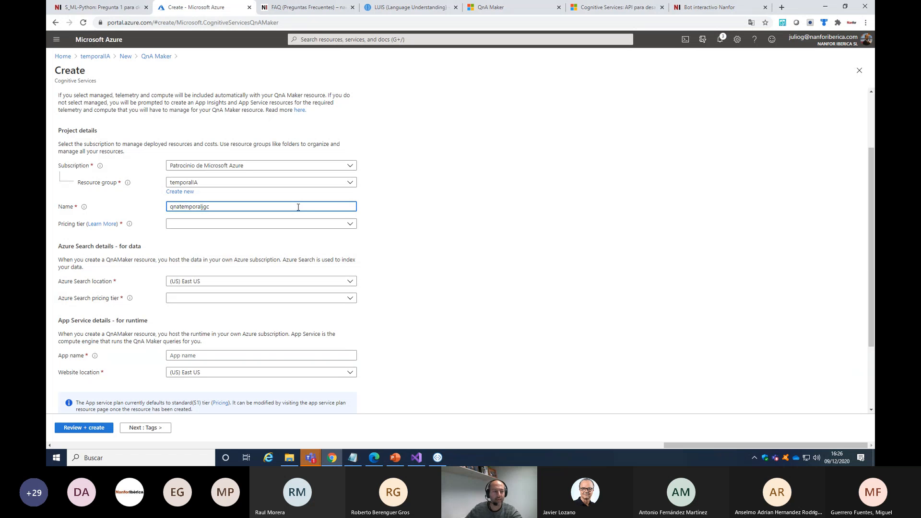
pyautogui.click(352, 226)
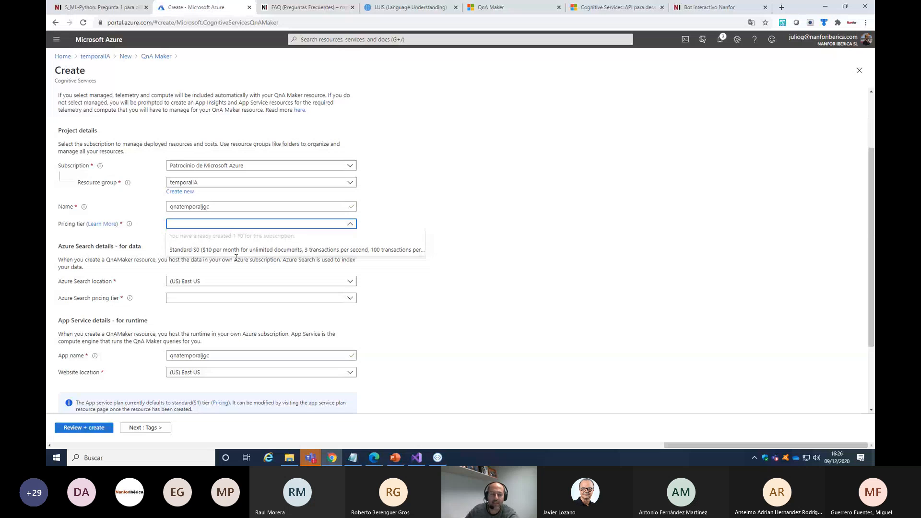
pyautogui.click(197, 249)
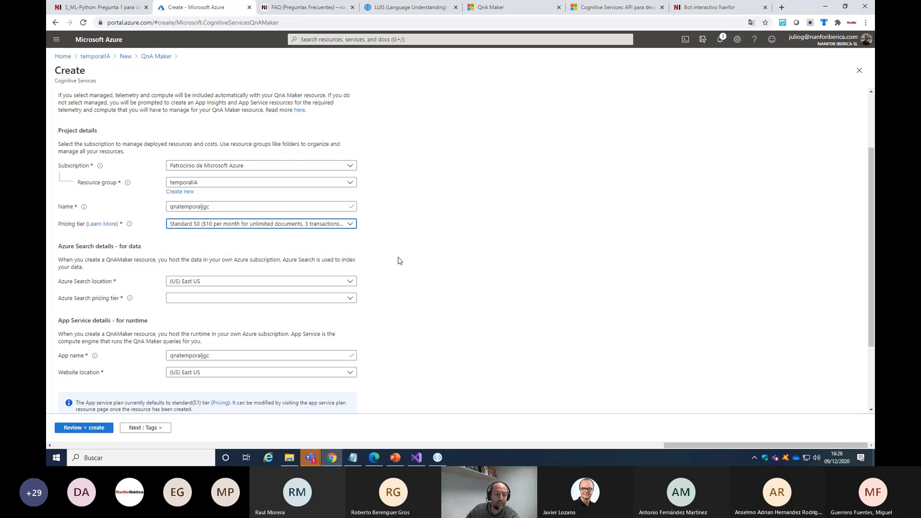
# Set the Azure Search location to (Europe) West Europe and its pricing tier to Free F (3 Indexes)
pyautogui.click(240, 281)
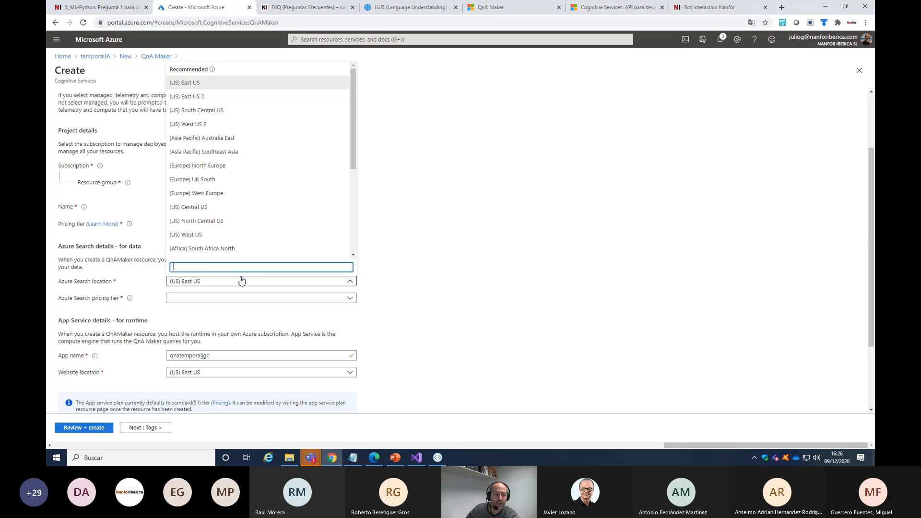
pyautogui.click(213, 193)
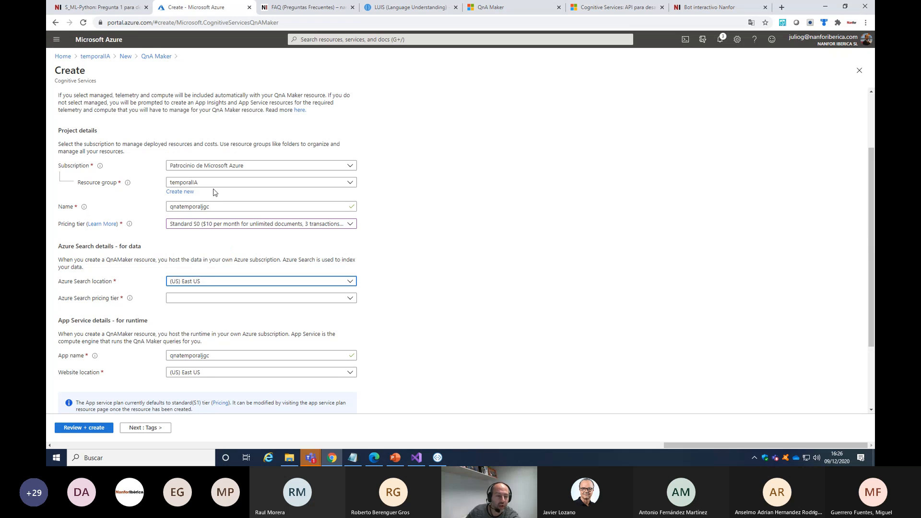
pyautogui.click(191, 298)
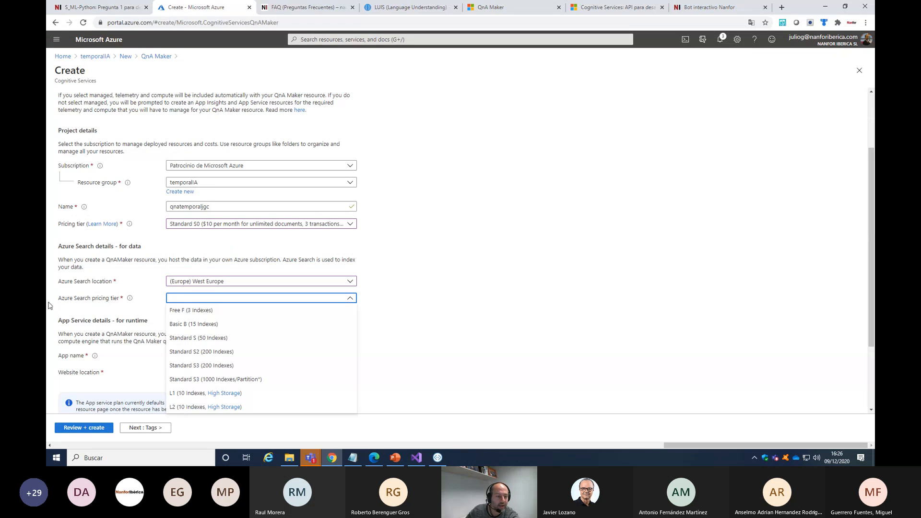
pyautogui.click(201, 310)
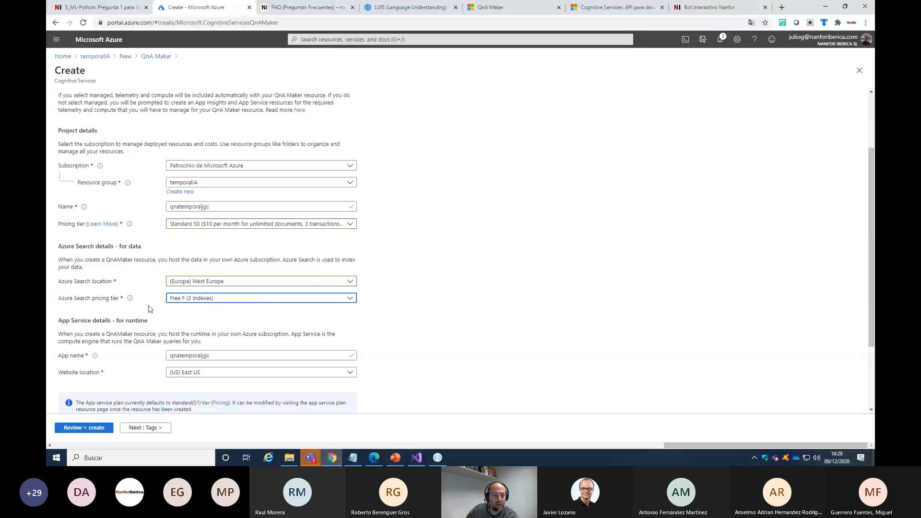
# Set the App Service website location to (Europe) West Europe
pyautogui.scroll(-1, 117, 317)
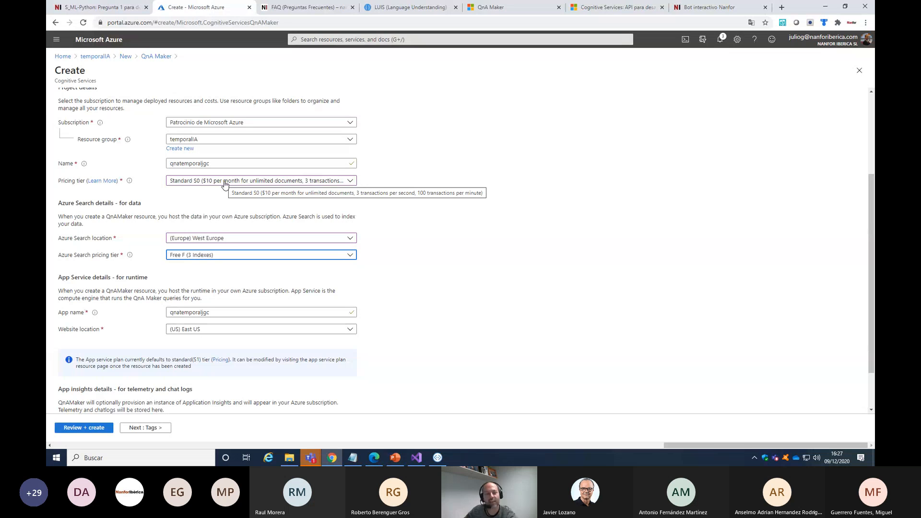
pyautogui.scroll(-1, 219, 318)
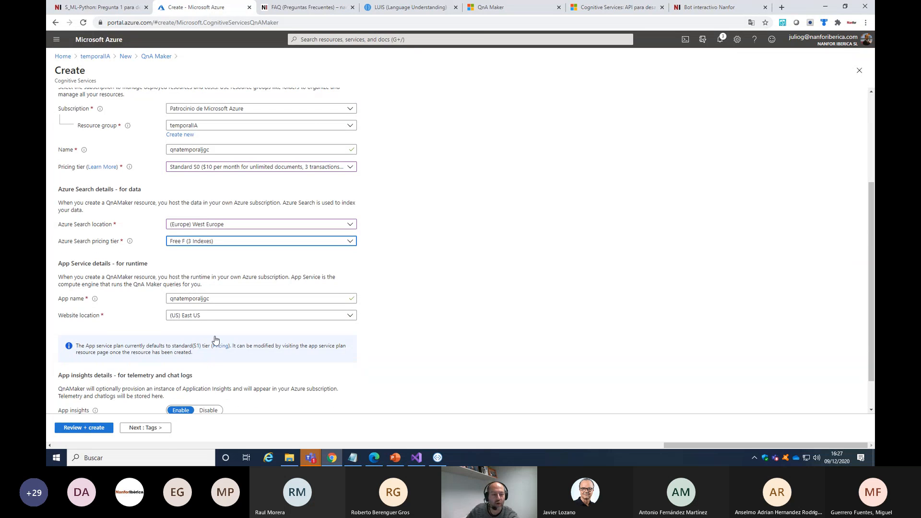
pyautogui.click(221, 288)
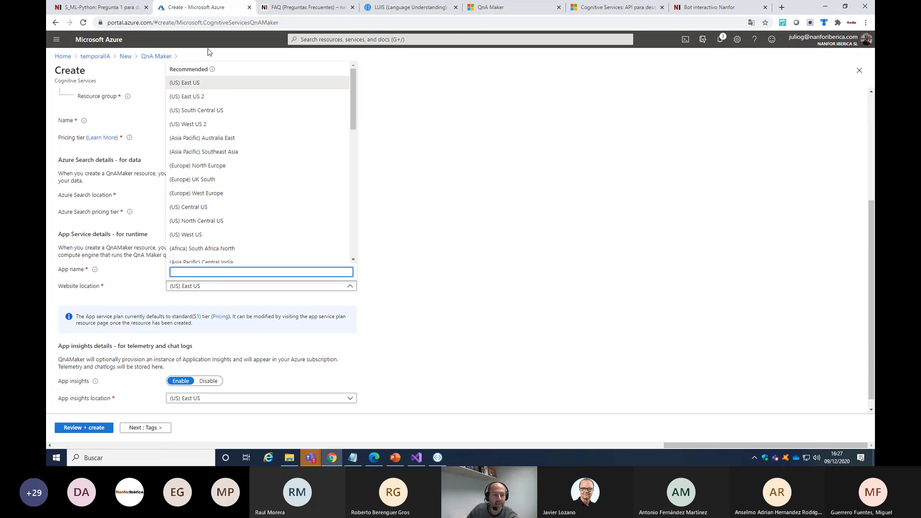
pyautogui.click(228, 194)
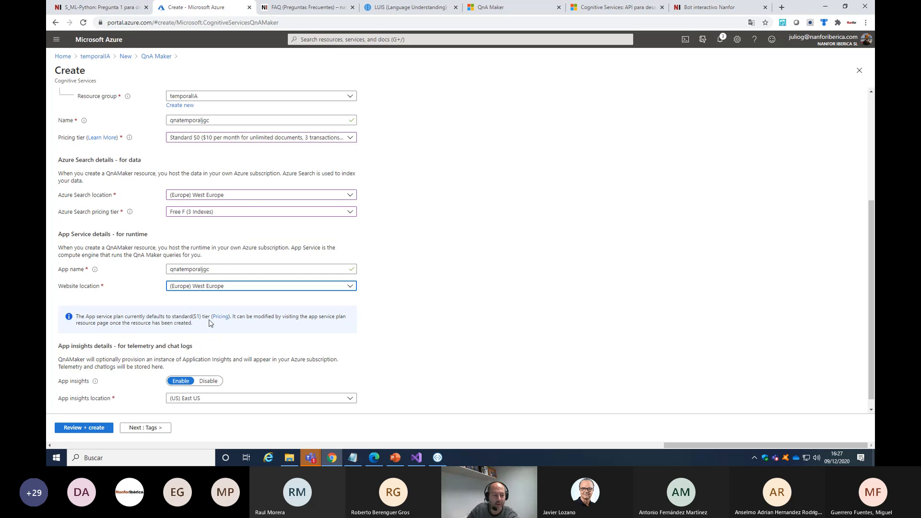
# Disable App insights for the QnA Maker resource, then try to create it and check the notifications
pyautogui.scroll(-1, 225, 286)
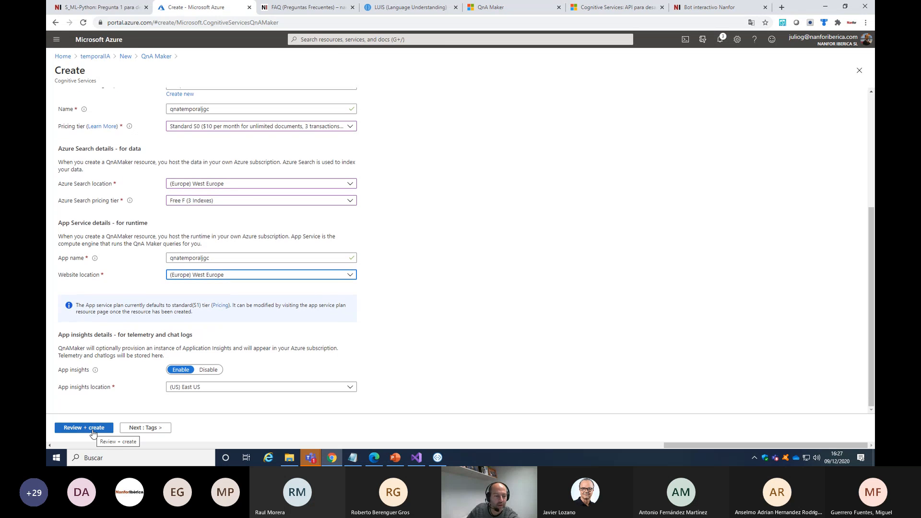
pyautogui.click(94, 428)
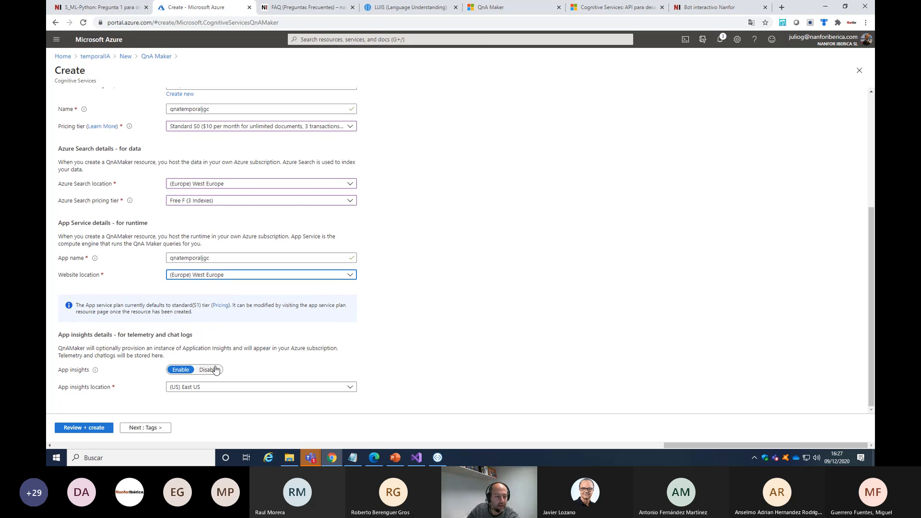
pyautogui.scroll(-4, 335, 401)
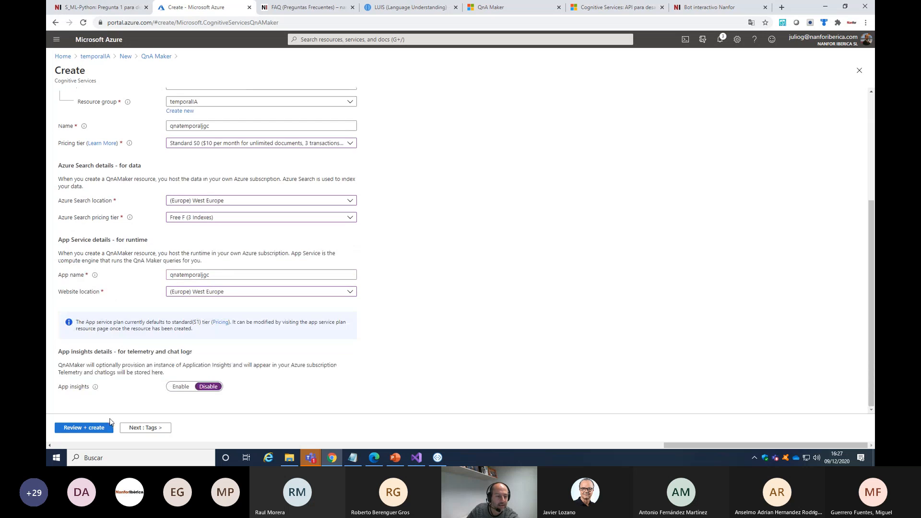
pyautogui.click(93, 428)
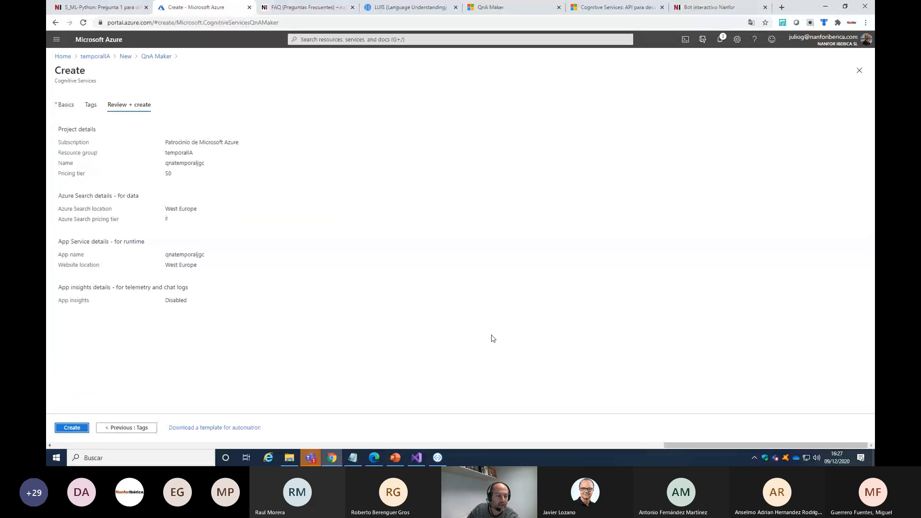
pyautogui.click(65, 430)
pyautogui.click(76, 429)
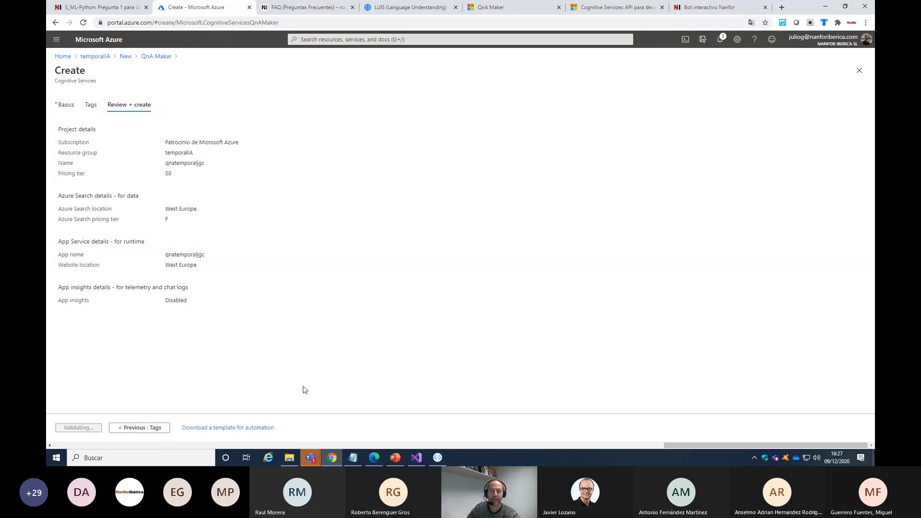
pyautogui.click(721, 42)
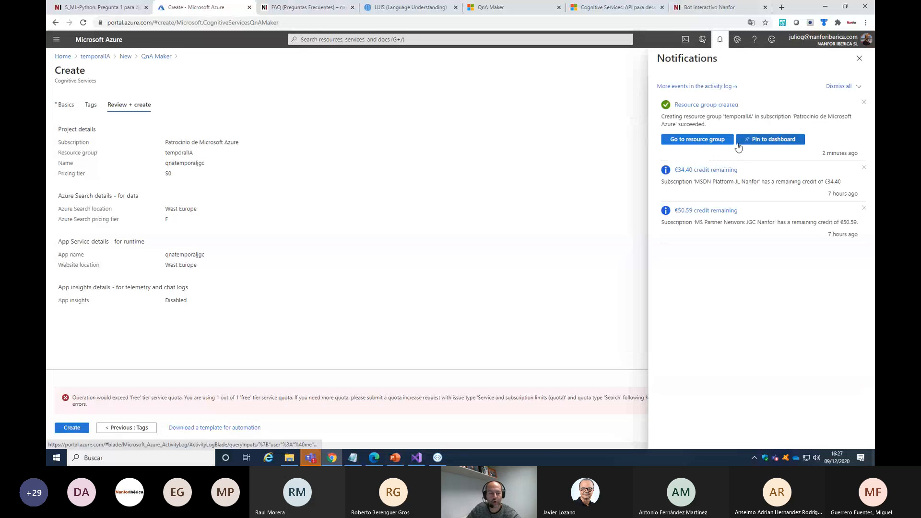
pyautogui.click(860, 59)
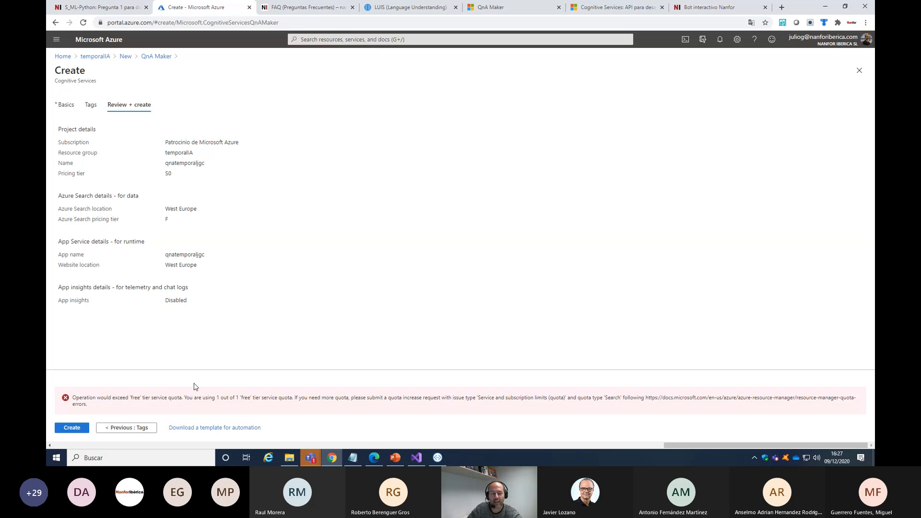
# Return to the basic settings, change the Azure Search pricing tier to Basic B (15 Indexes), and create the QnA Maker resource
pyautogui.click(123, 428)
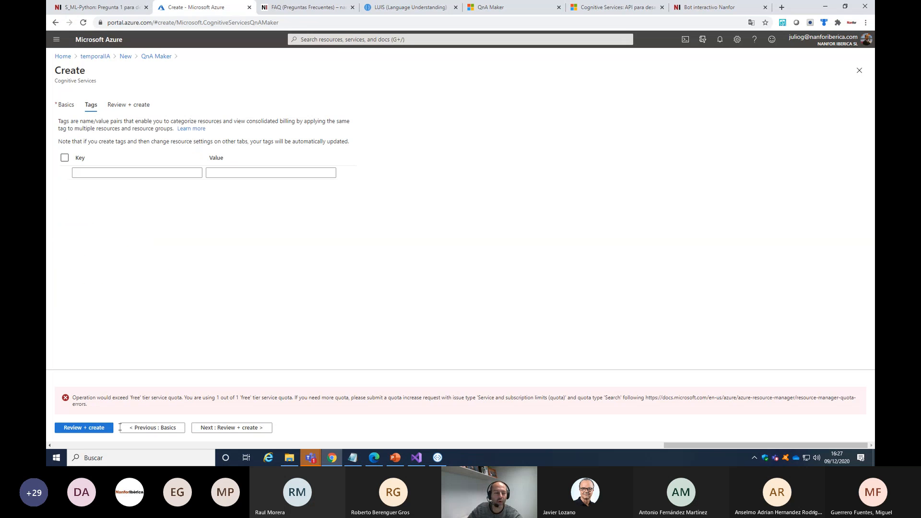
pyautogui.click(152, 433)
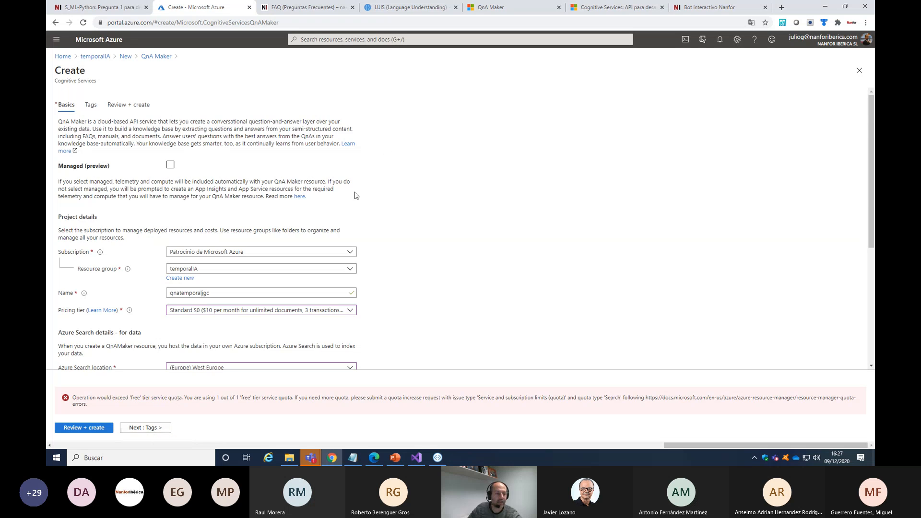
pyautogui.scroll(-2, 343, 203)
pyautogui.scroll(-3, 342, 203)
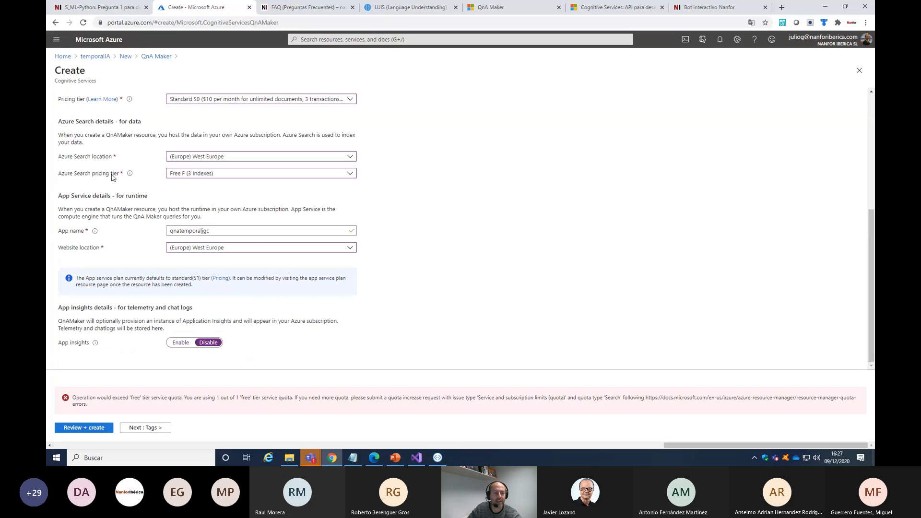
pyautogui.click(323, 173)
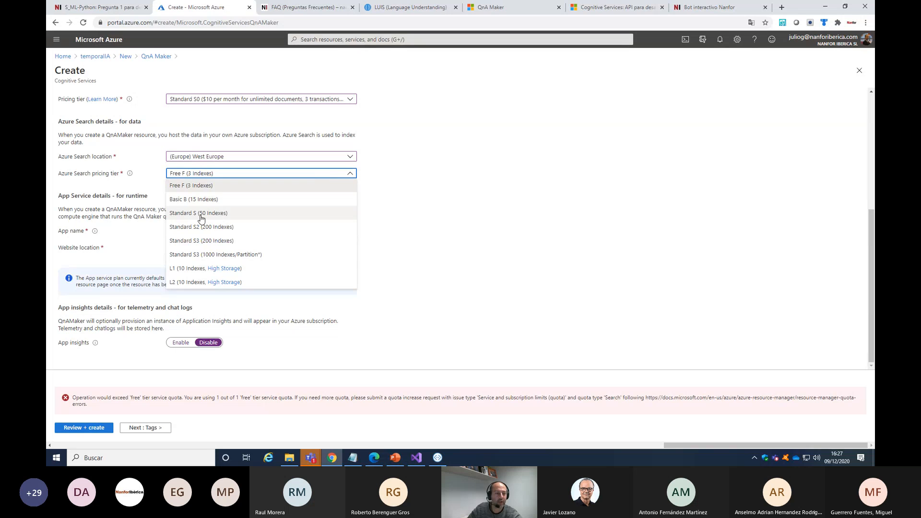
pyautogui.click(192, 199)
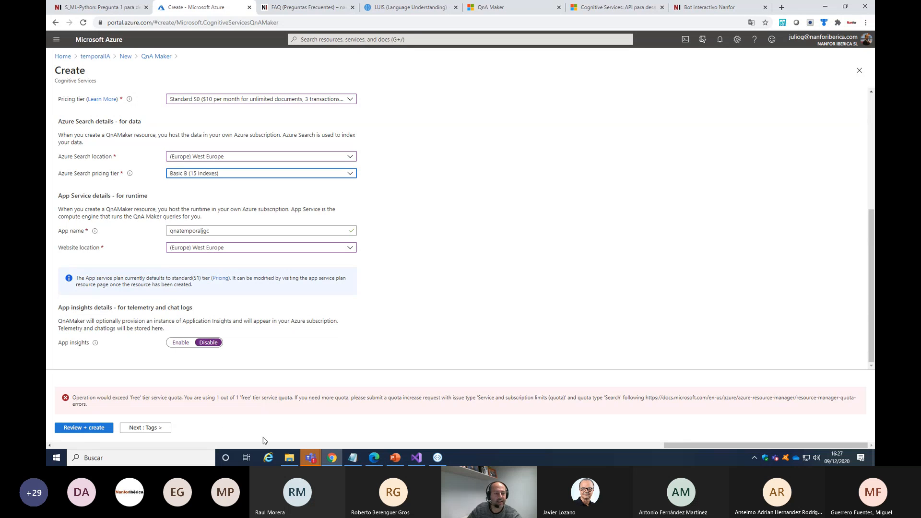
pyautogui.click(82, 431)
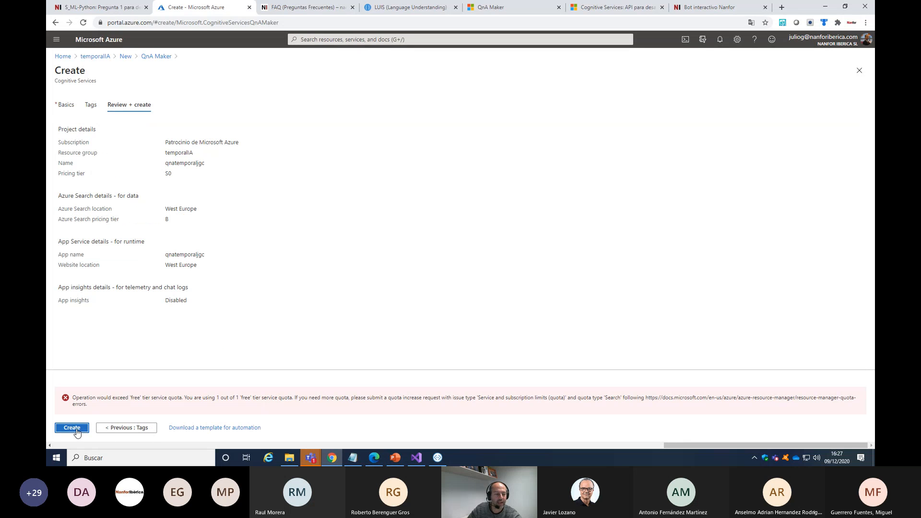
pyautogui.click(72, 428)
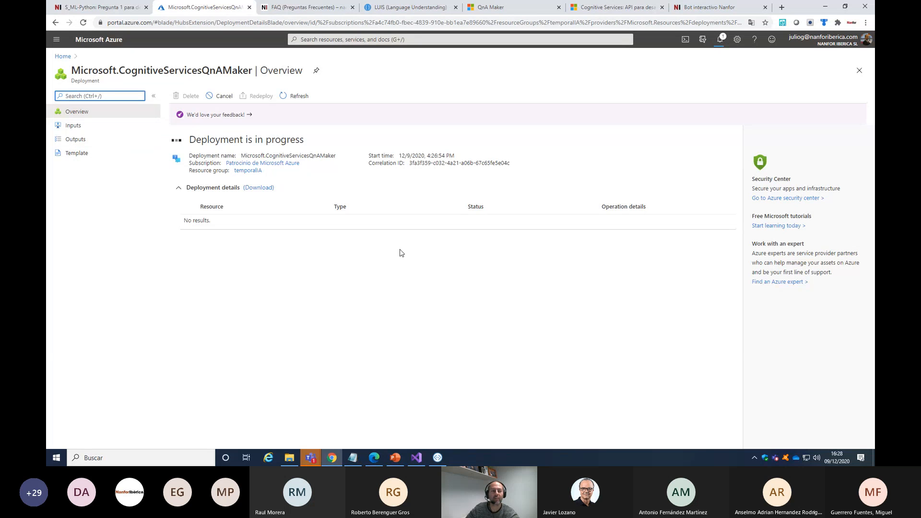
pyautogui.click(720, 39)
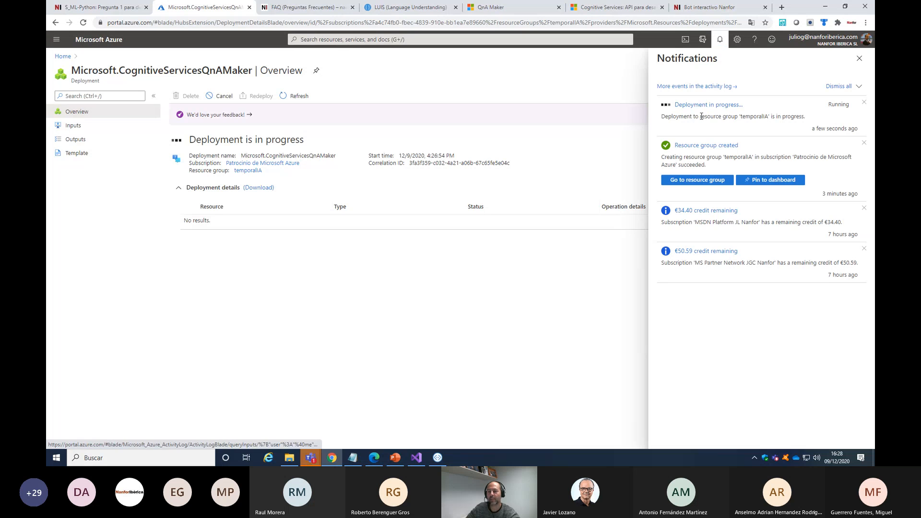
# Open the temporalIA resource group, find Web App Bot in the Marketplace by searching for bot, and start creating it
pyautogui.click(63, 56)
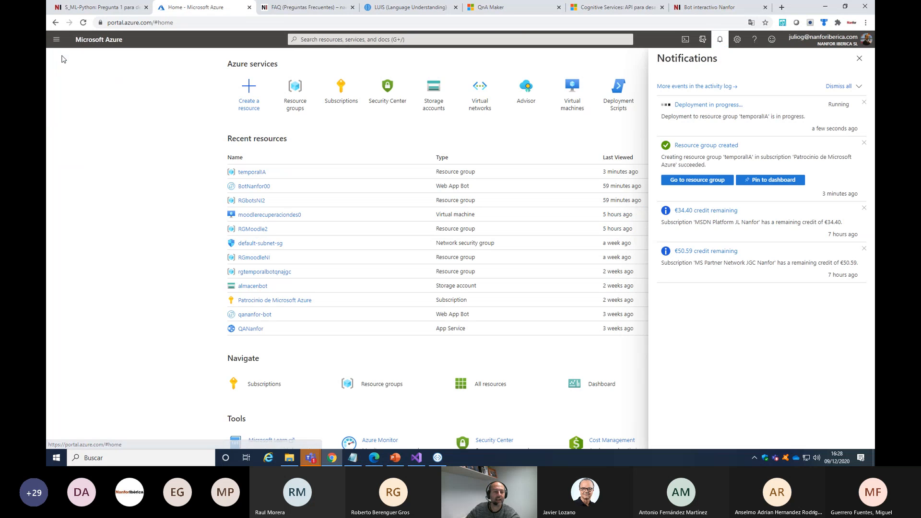
pyautogui.click(252, 172)
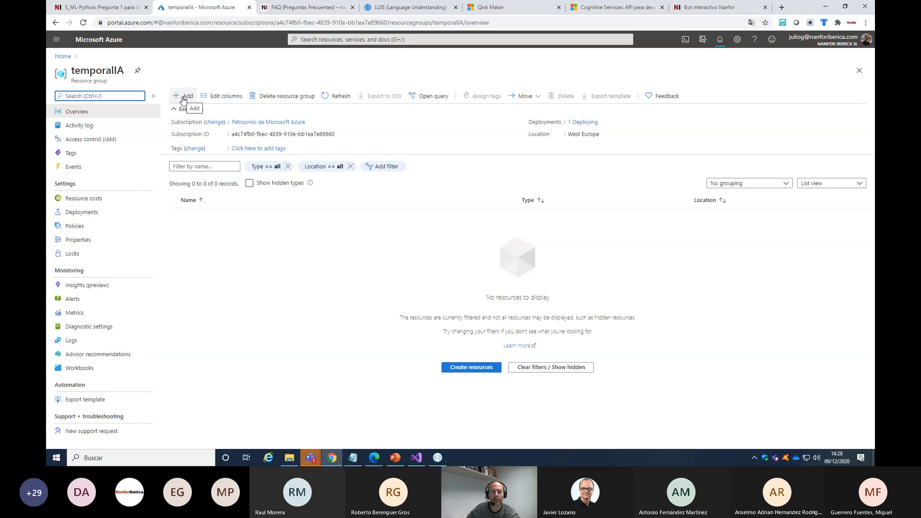
pyautogui.click(183, 99)
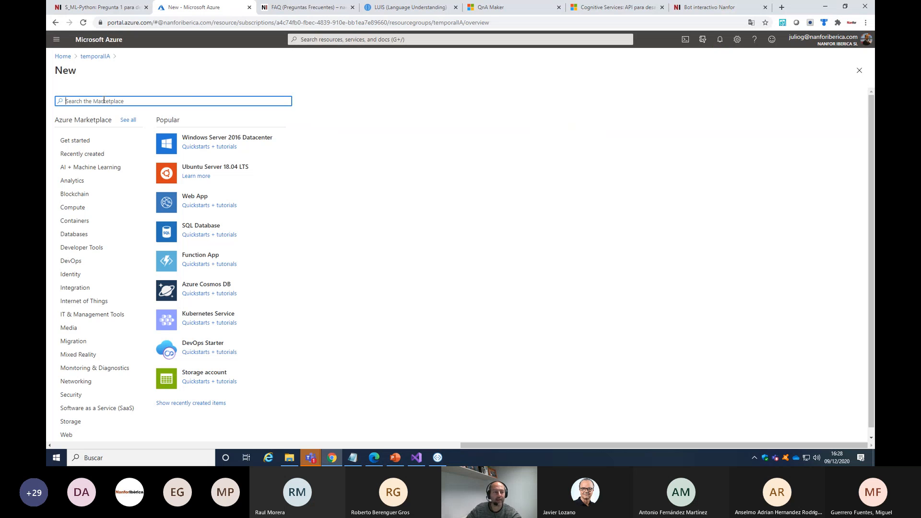
pyautogui.write('bot')
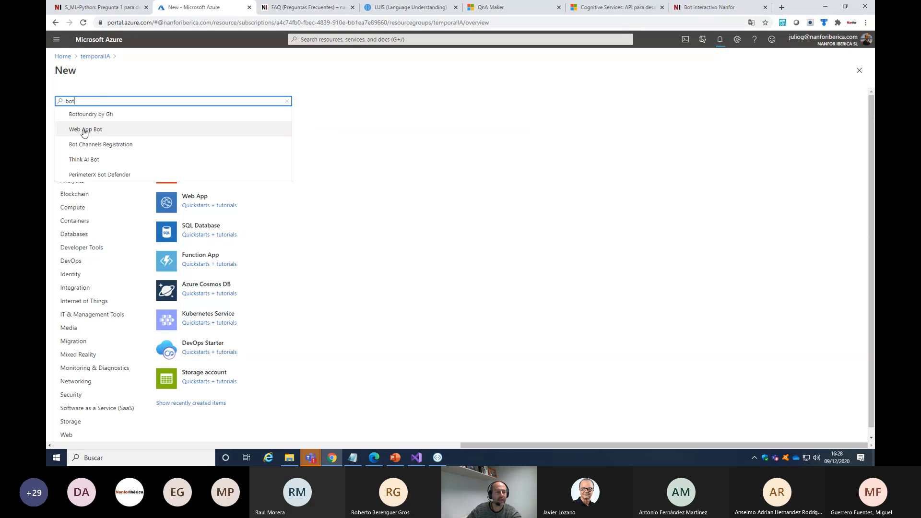
pyautogui.click(82, 131)
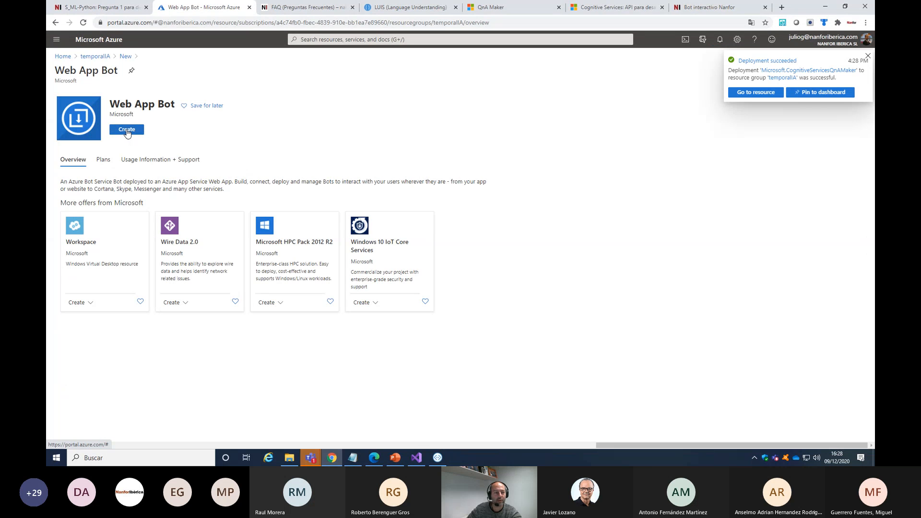
pyautogui.click(128, 131)
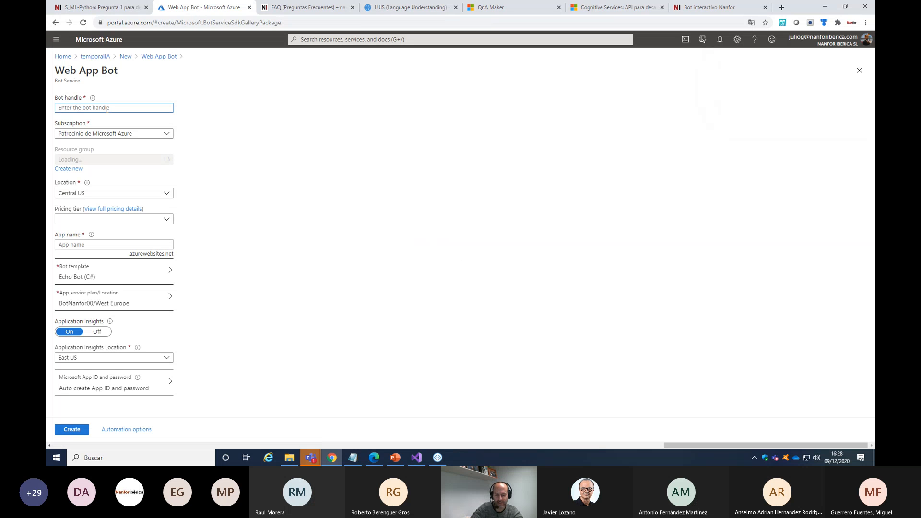
# Set the bot handle to botpruebasIAjgc, create the Web App Bot with the other settings at their defaults, and check the deployment notifications
pyautogui.write('bot')
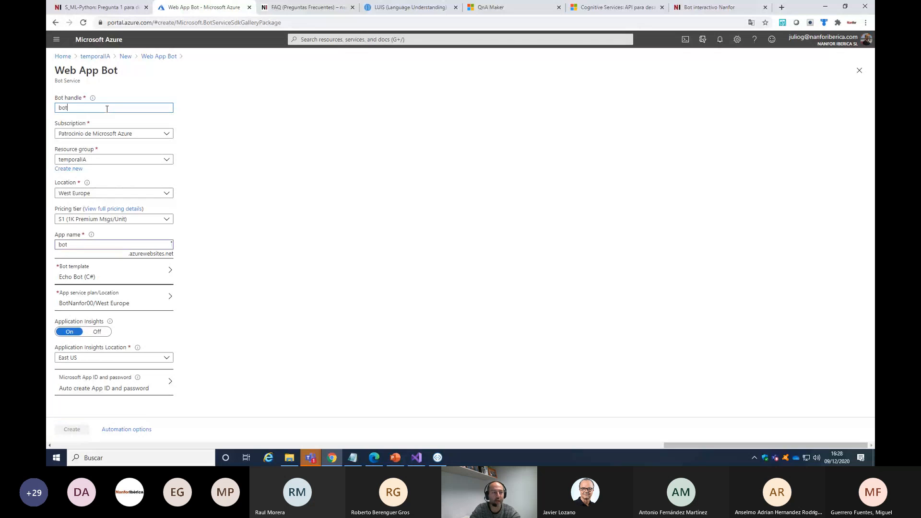
pyautogui.write('pruebasI')
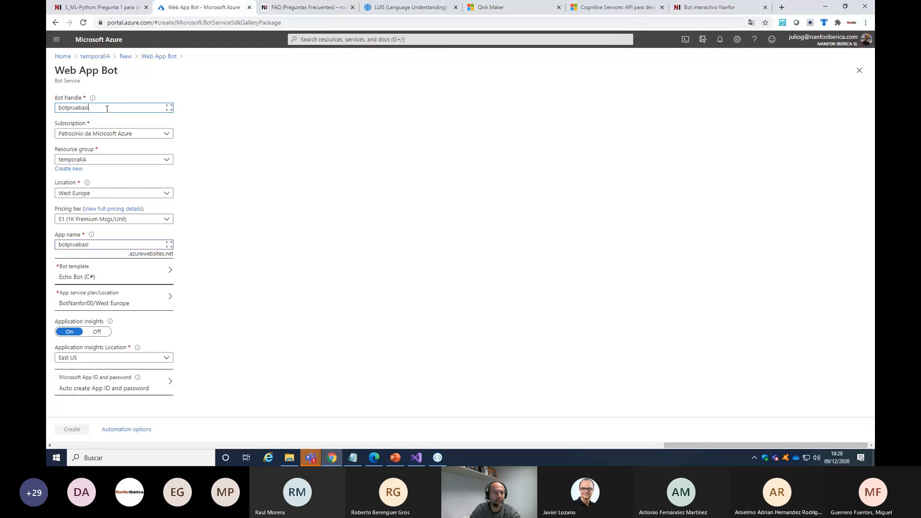
pyautogui.write('Ajg')
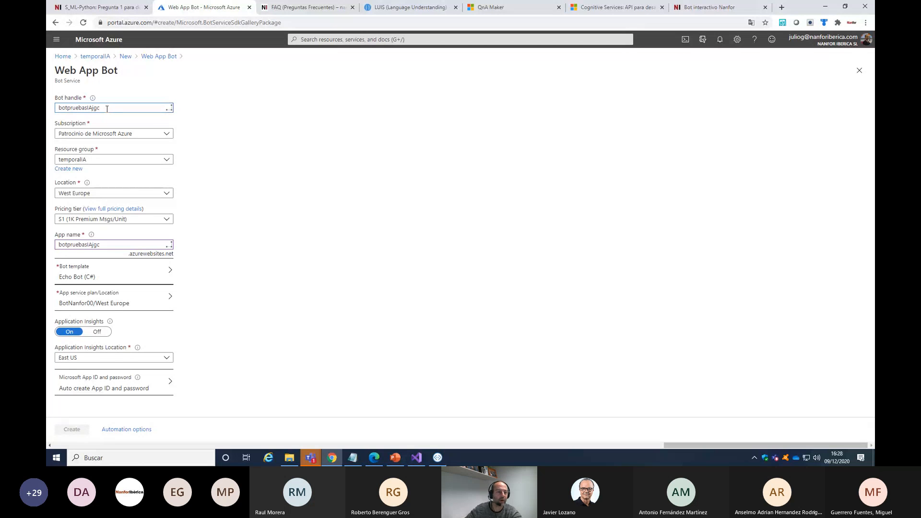
pyautogui.write('c')
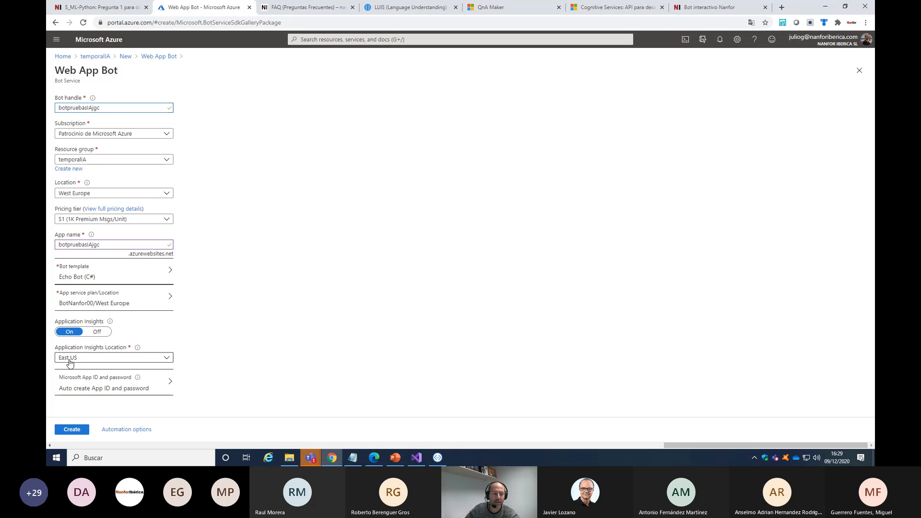
pyautogui.click(73, 430)
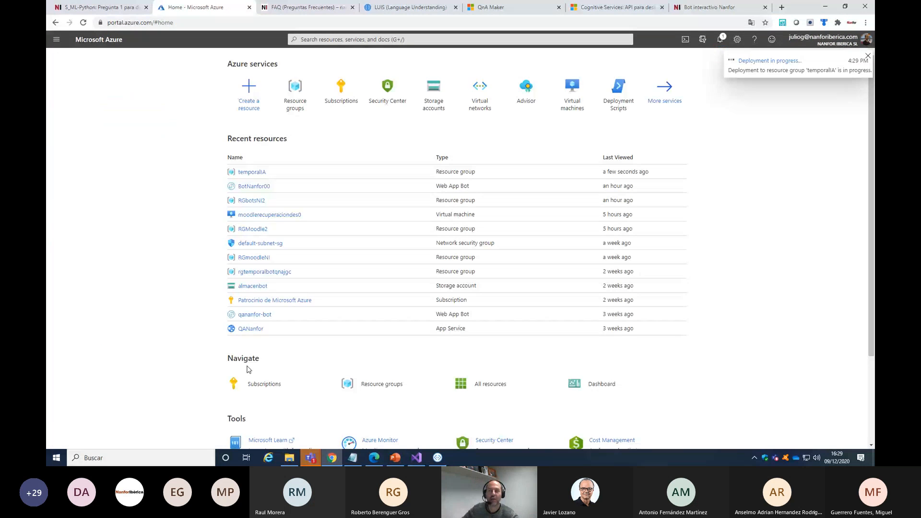
pyautogui.click(722, 42)
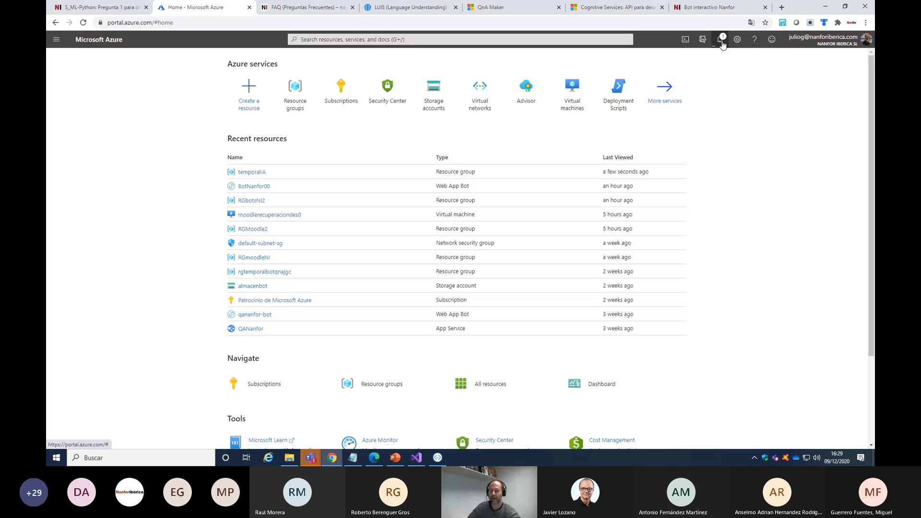
pyautogui.click(722, 42)
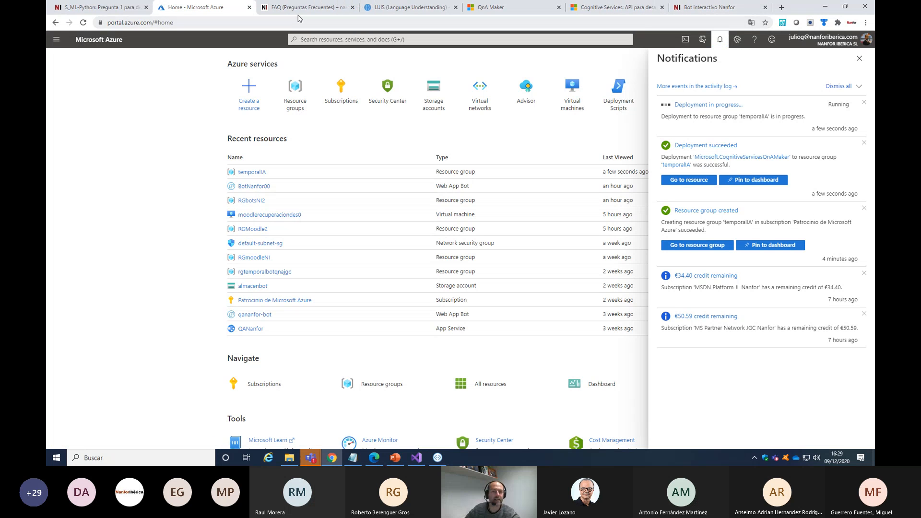
# Show the Lenguaje APIs on the Azure Cognitive Services web page and clear the text selection there
pyautogui.click(332, 458)
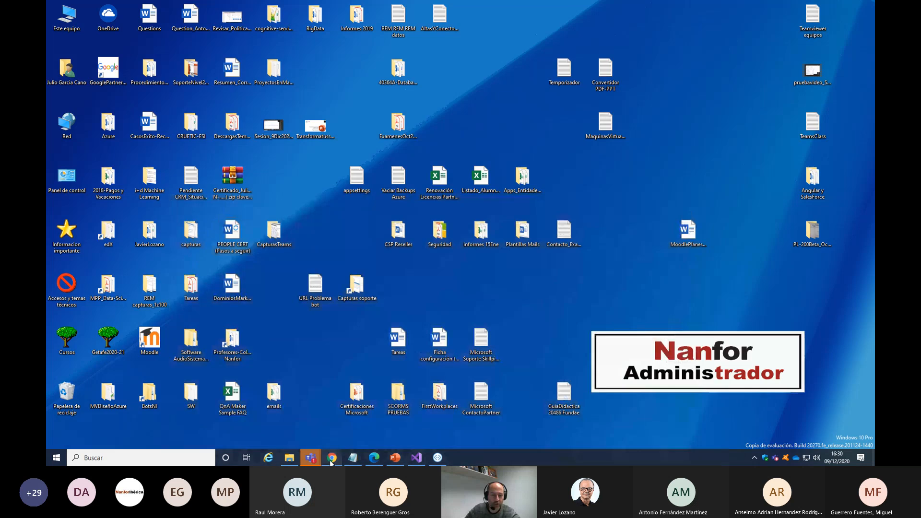
pyautogui.click(331, 458)
pyautogui.click(599, 7)
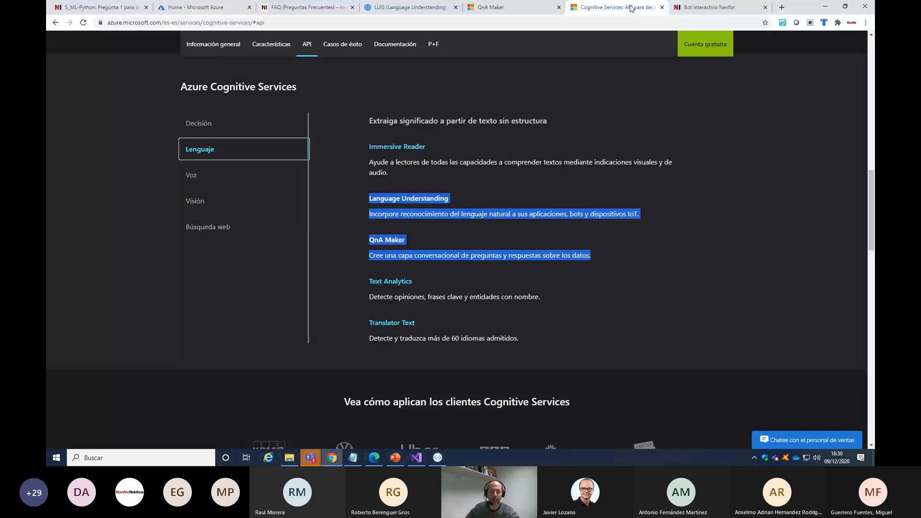
pyautogui.click(362, 200)
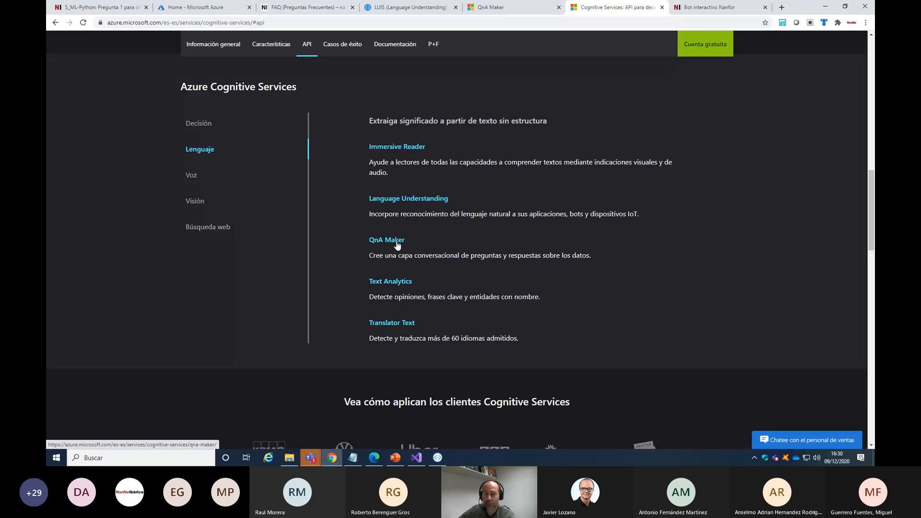
pyautogui.click(502, 9)
pyautogui.click(119, 24)
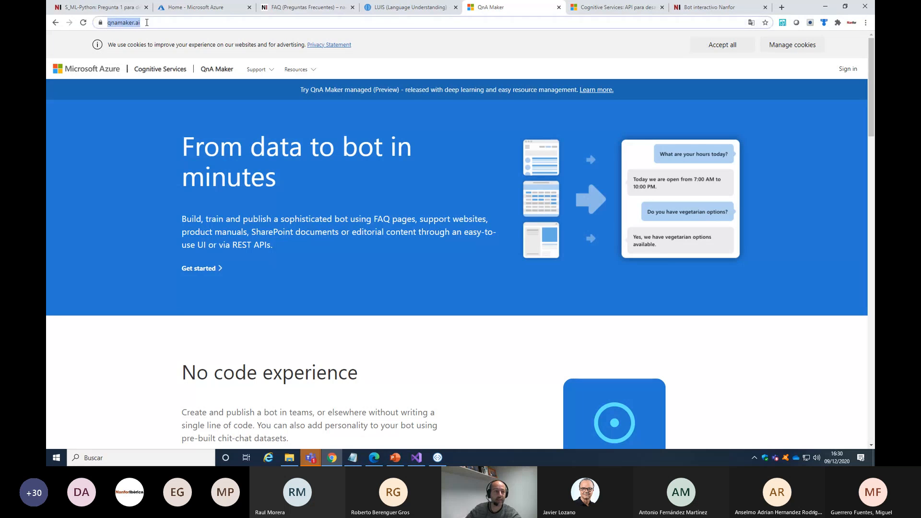
pyautogui.rightClick(120, 24)
pyautogui.click(142, 73)
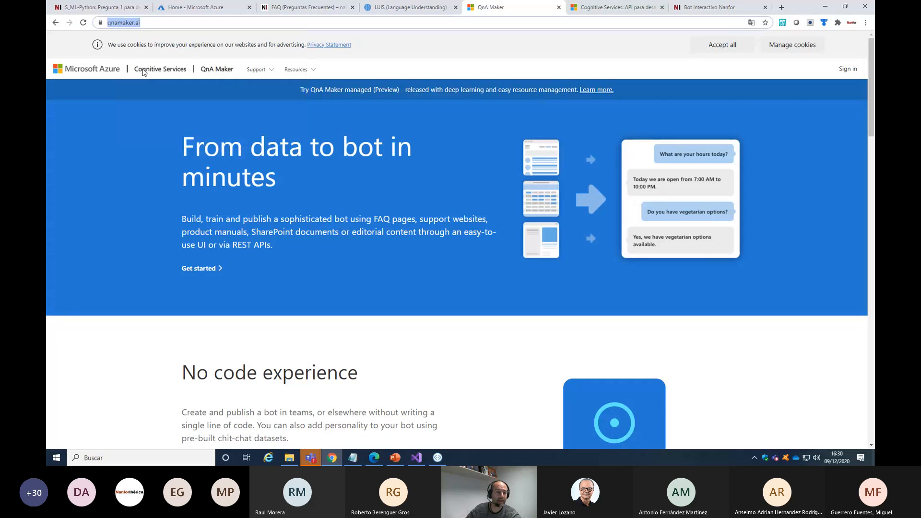
pyautogui.hotkey('alt', 'Tab')
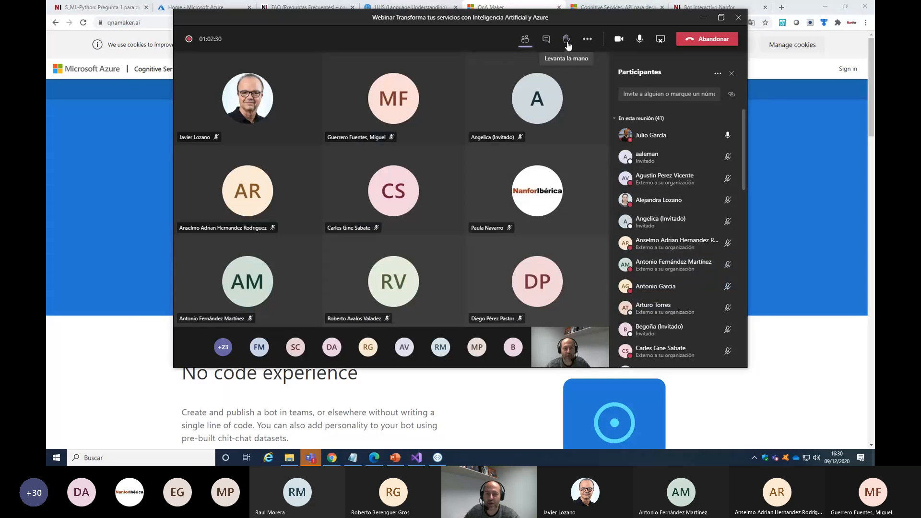
pyautogui.click(542, 43)
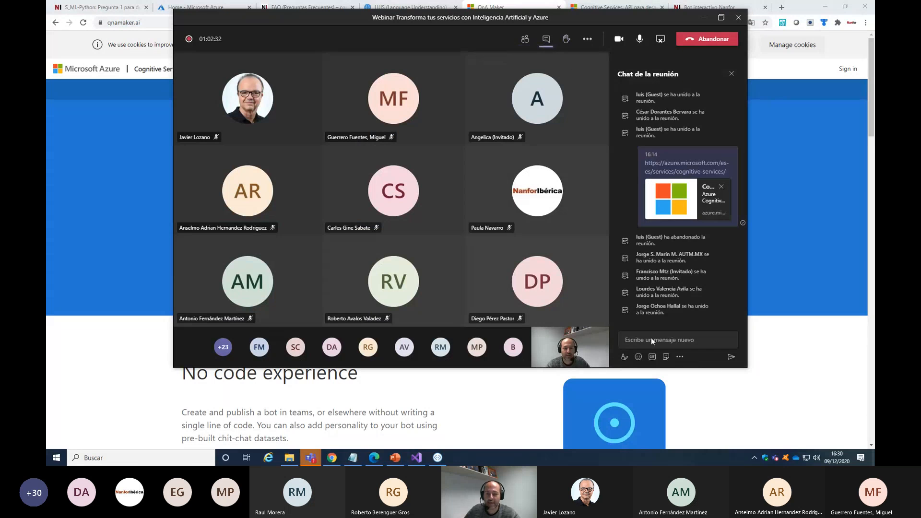
pyautogui.click(652, 338)
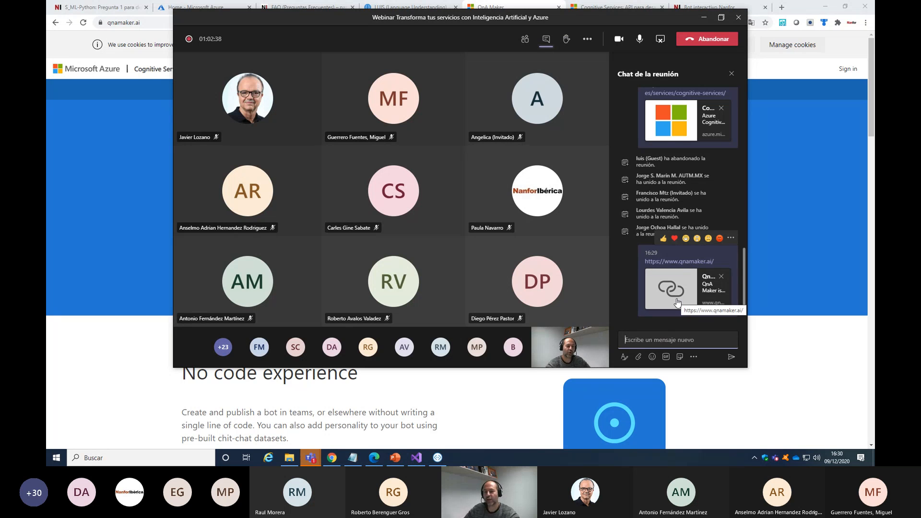
# Return to the QnA Maker website in the browser and sign in to the portal
pyautogui.click(813, 379)
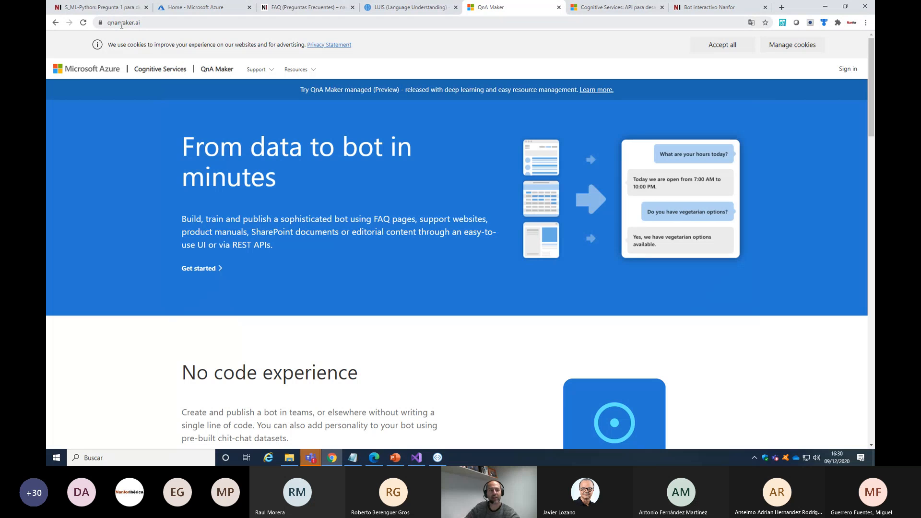
pyautogui.click(848, 70)
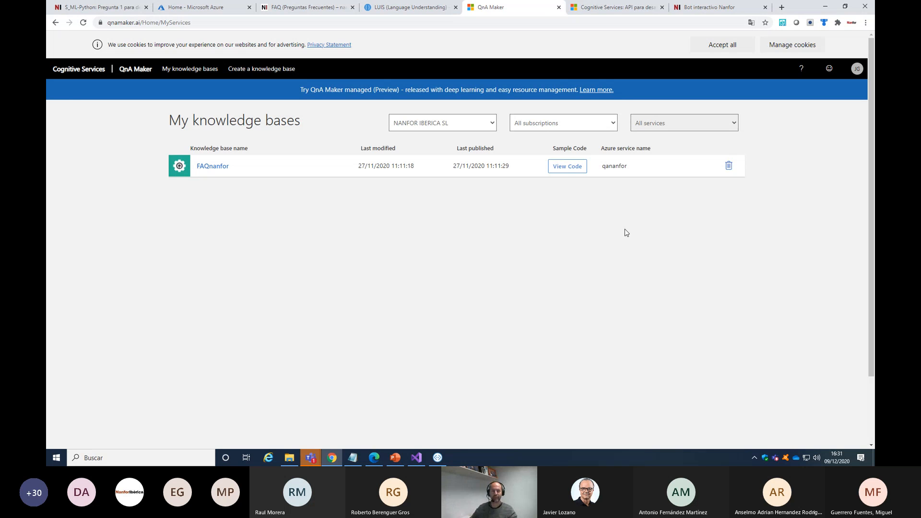
# Examine the question list on the Nanfor FAQ page and the answers from "MOC ¿Qué es?" to the online student obligations
pyautogui.click(307, 12)
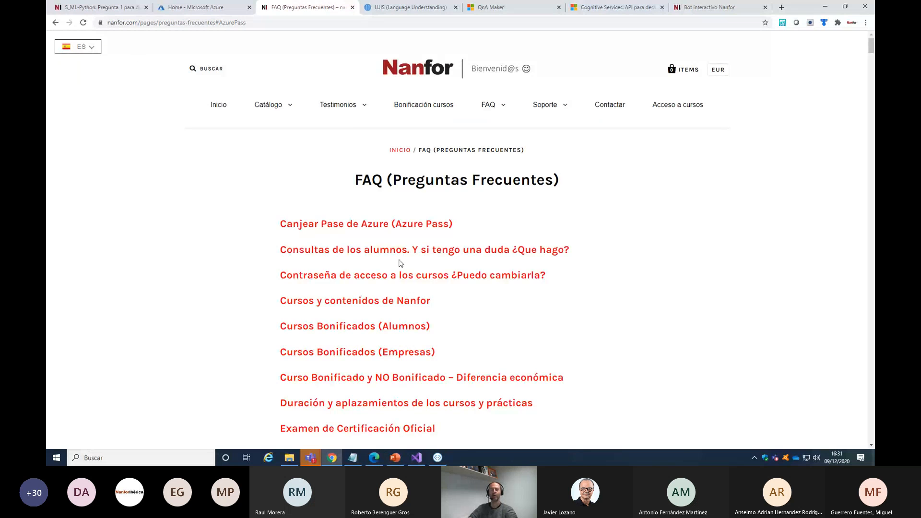
pyautogui.scroll(-4, 417, 217)
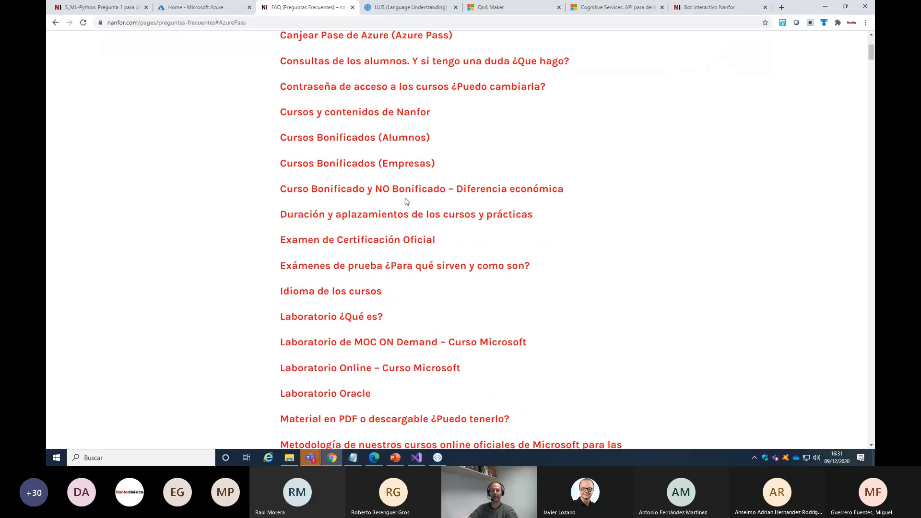
pyautogui.scroll(-2, 406, 201)
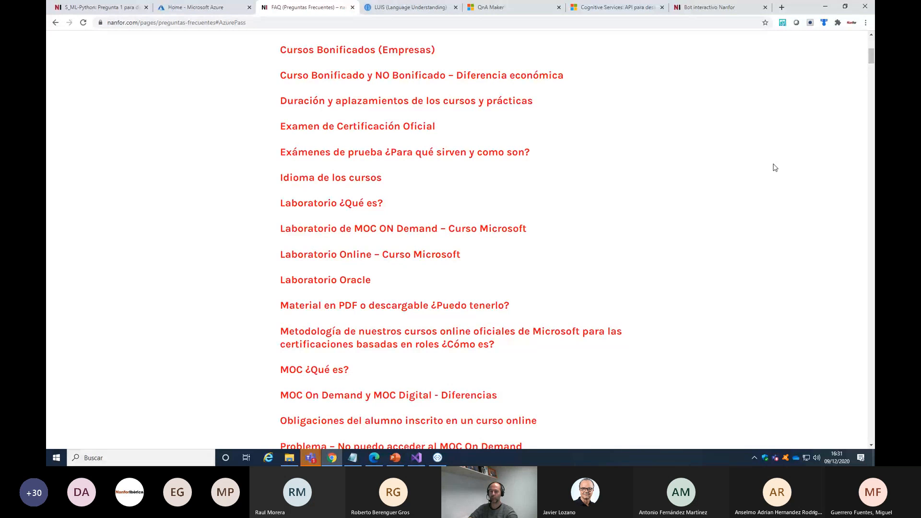
pyautogui.scroll(-2, 776, 168)
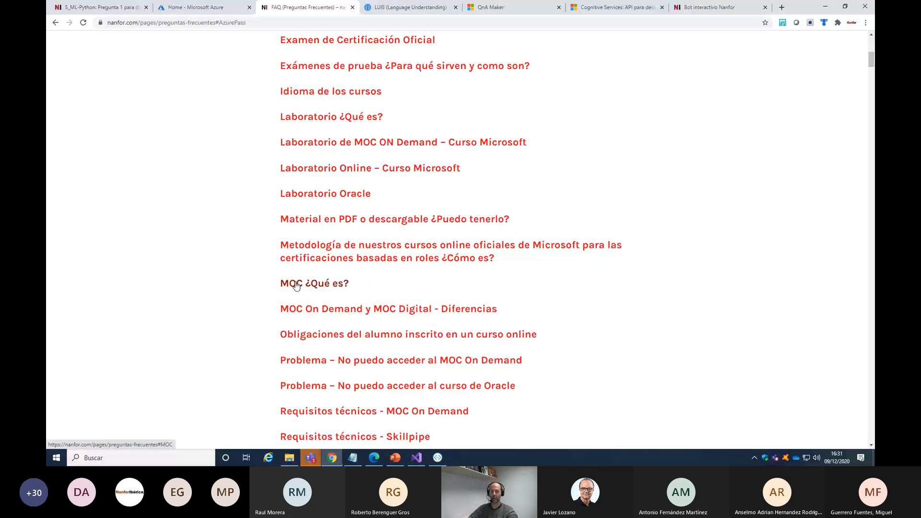
pyautogui.click(296, 286)
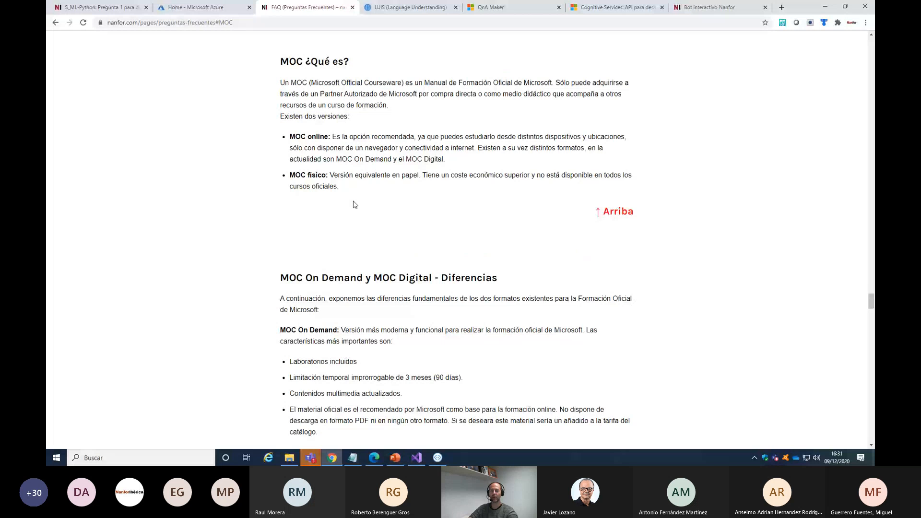
pyautogui.scroll(-10, 422, 207)
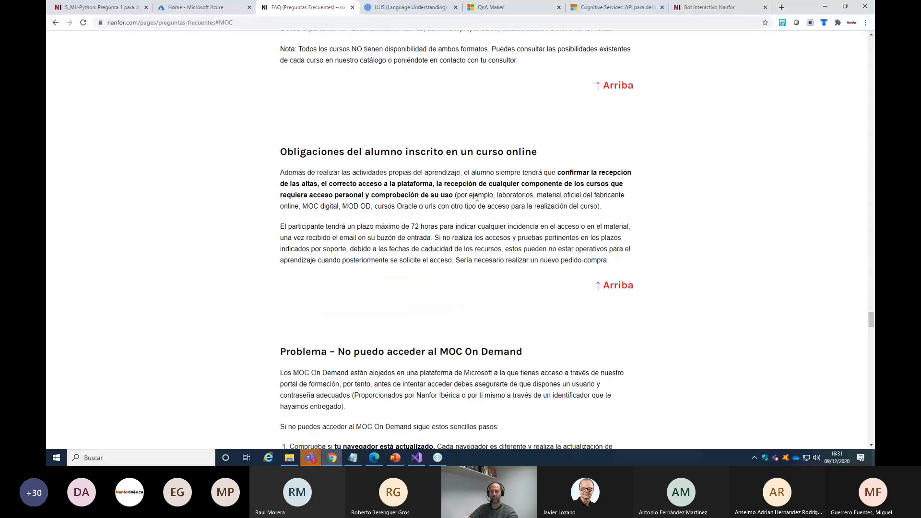
pyautogui.scroll(3, 476, 197)
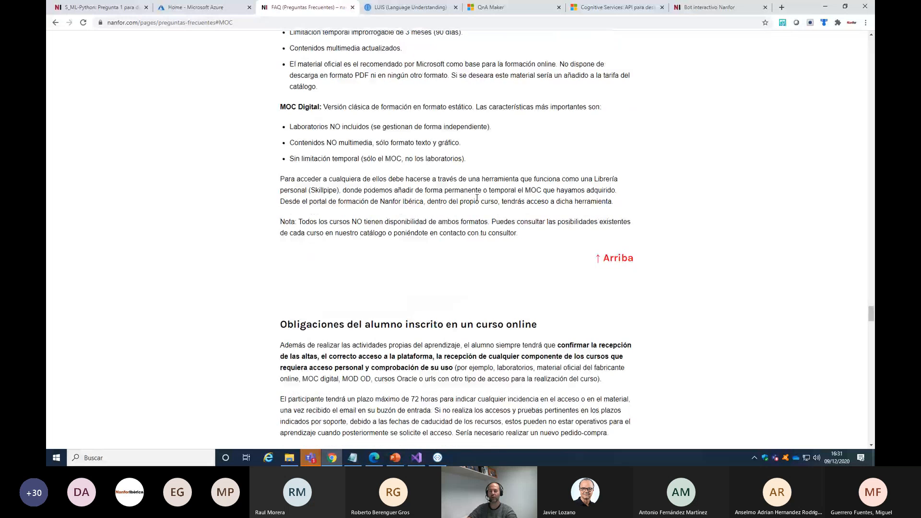
pyautogui.scroll(4, 477, 197)
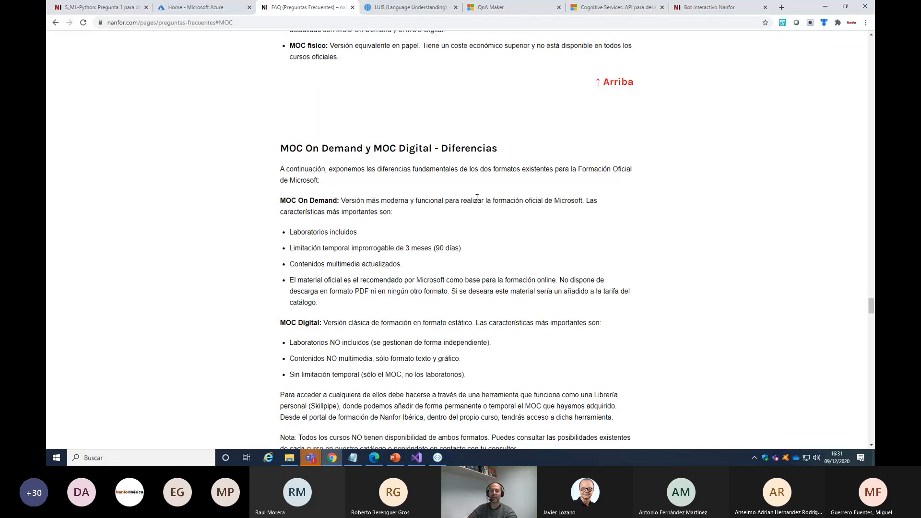
pyautogui.scroll(4, 384, 159)
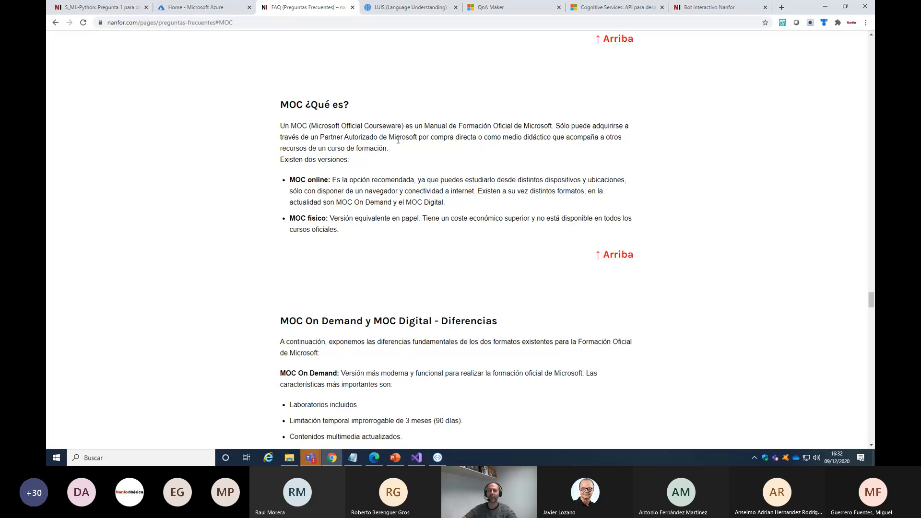
# Open the temporalIA resource group in the Azure portal and mark the qnatemporaljgc Cognitive Services resource and the botpruebasIAjgc Web App Bot
pyautogui.click(200, 9)
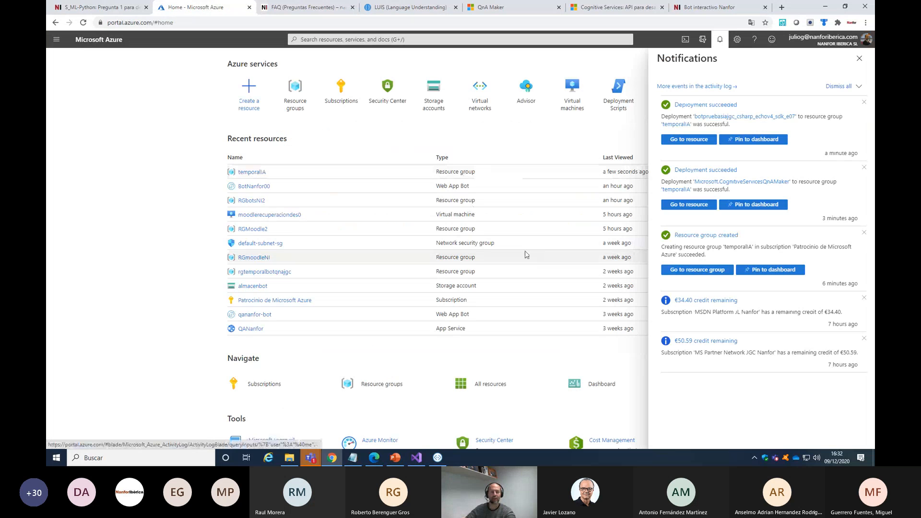
pyautogui.click(247, 174)
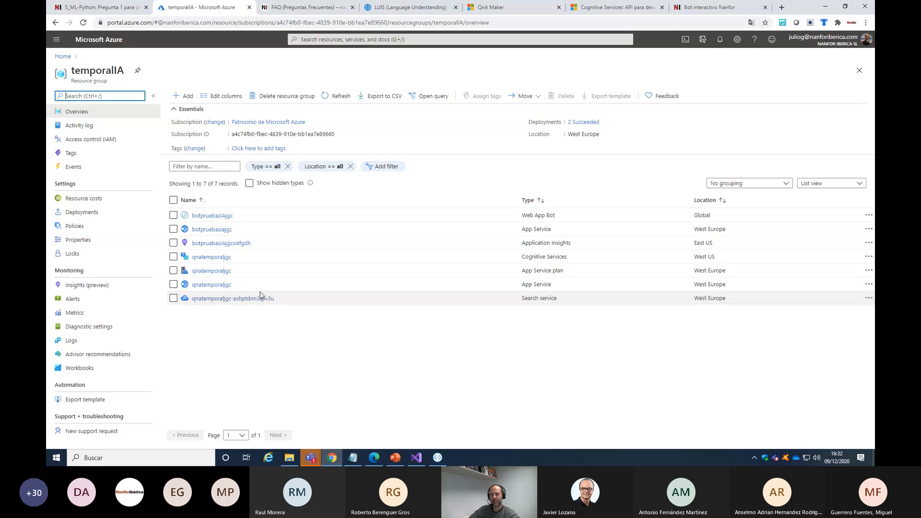
pyautogui.click(174, 257)
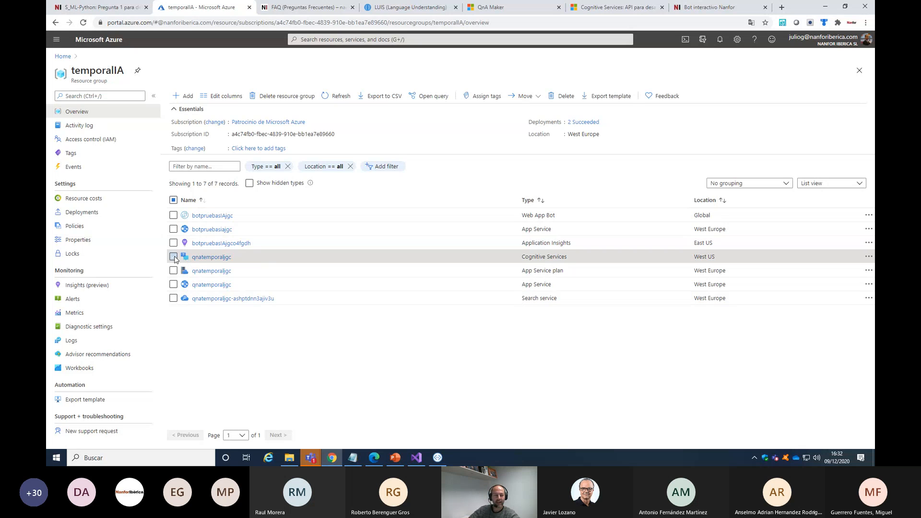
pyautogui.click(173, 216)
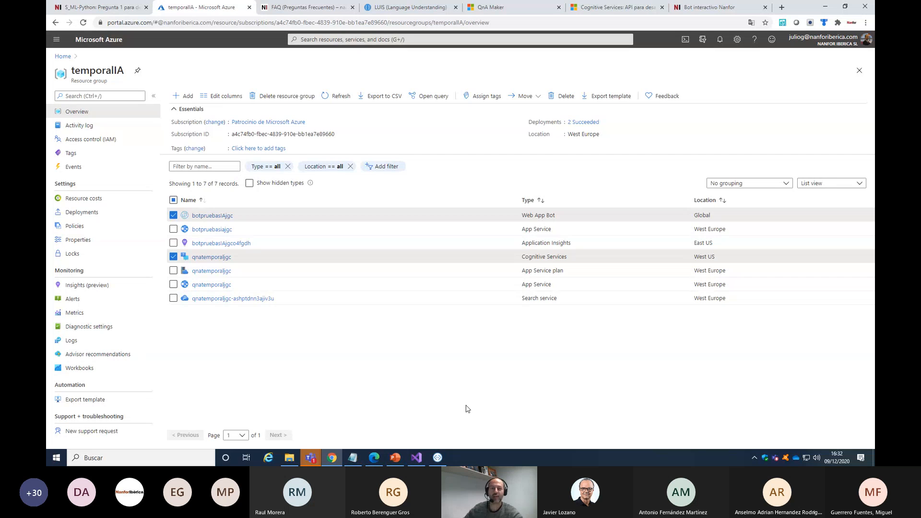
# Open the knowledge base creation form in QnA Maker, look through its steps, and highlight the STEP 1 heading
pyautogui.click(495, 10)
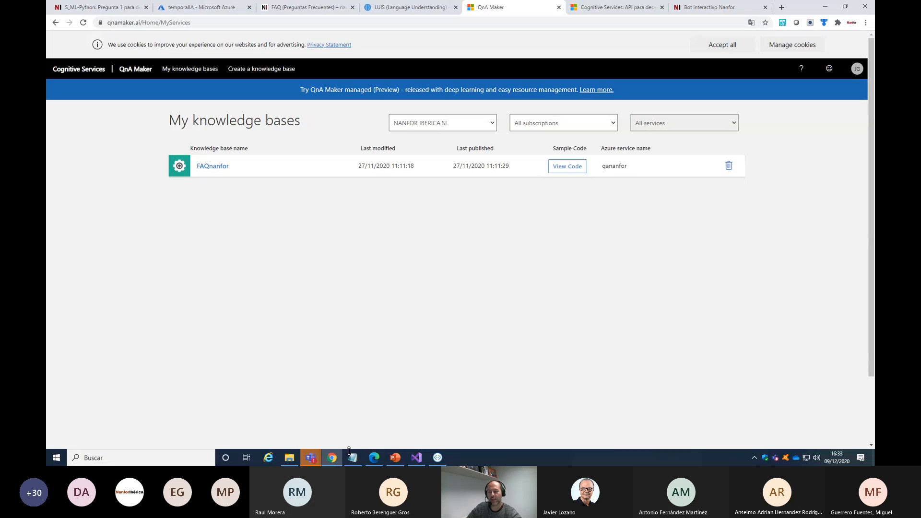
pyautogui.click(250, 70)
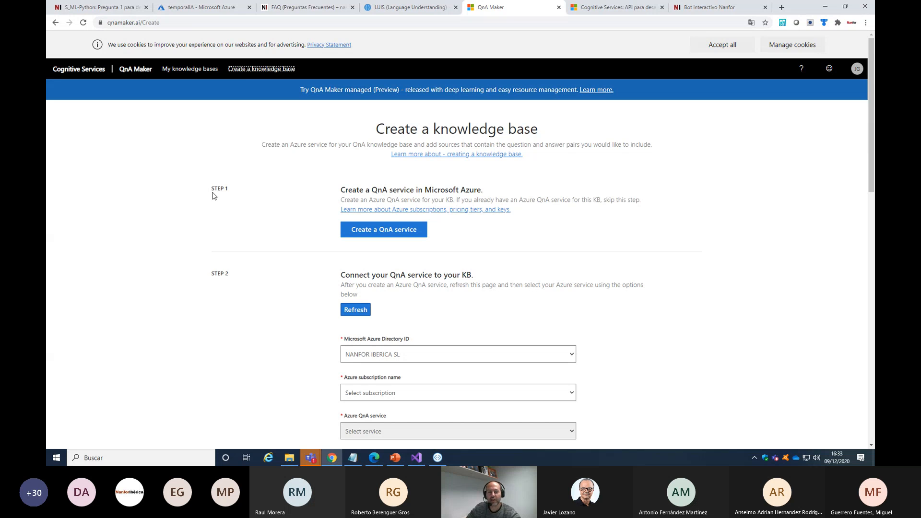
pyautogui.scroll(-1, 230, 171)
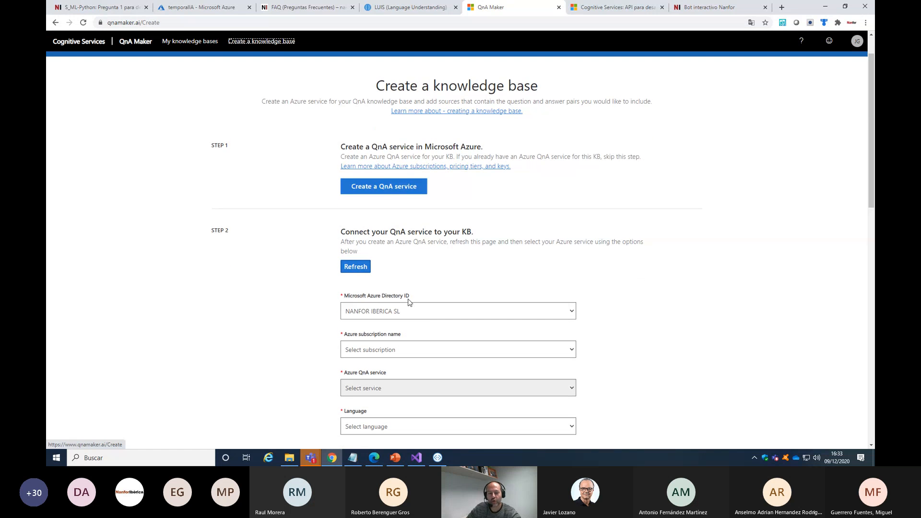
pyautogui.scroll(-11, 410, 307)
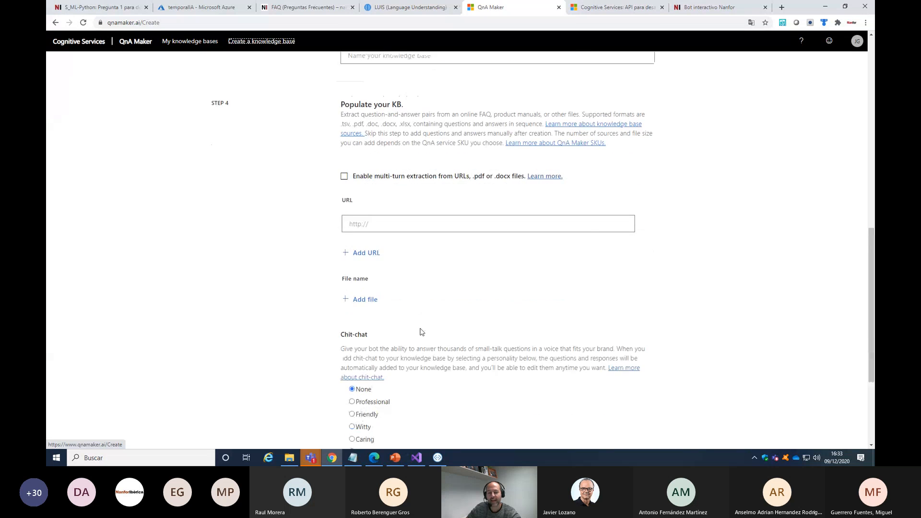
pyautogui.scroll(13, 422, 332)
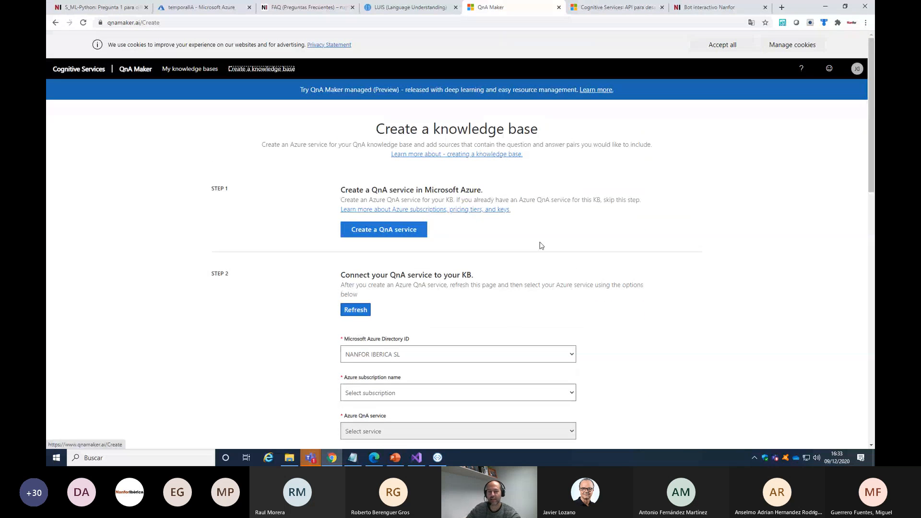
pyautogui.moveTo(338, 191); pyautogui.dragTo(484, 191)
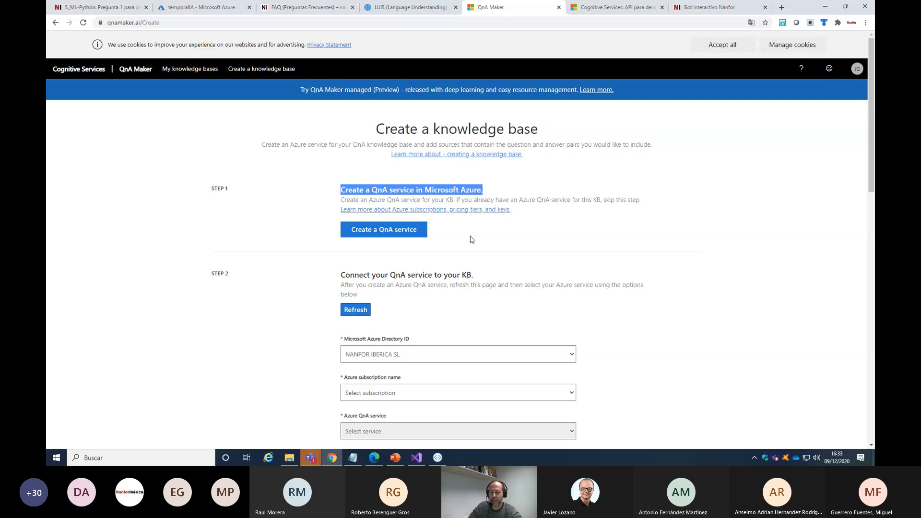
# Connect the knowledge base to the Patrocinio de Microsoft Azure subscription and the qnatemporaljgc QnA service
pyautogui.scroll(-3, 472, 240)
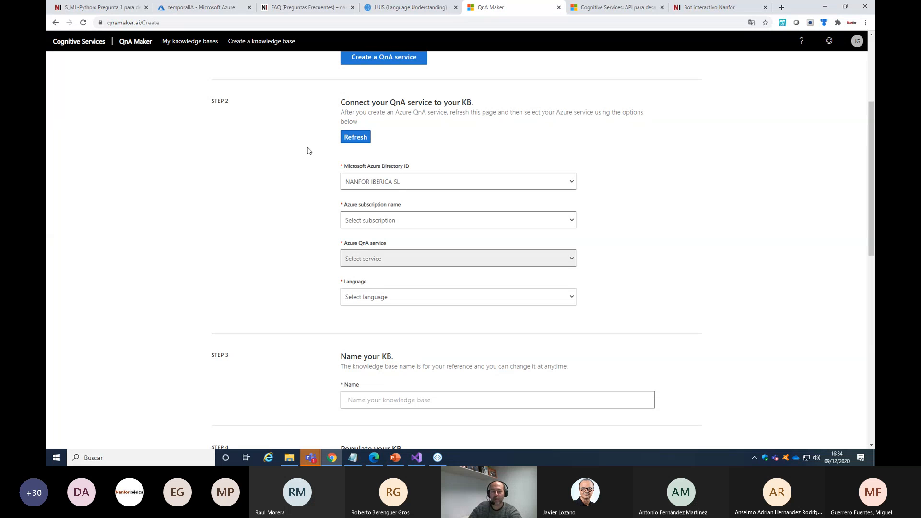
pyautogui.click(394, 224)
pyautogui.click(398, 276)
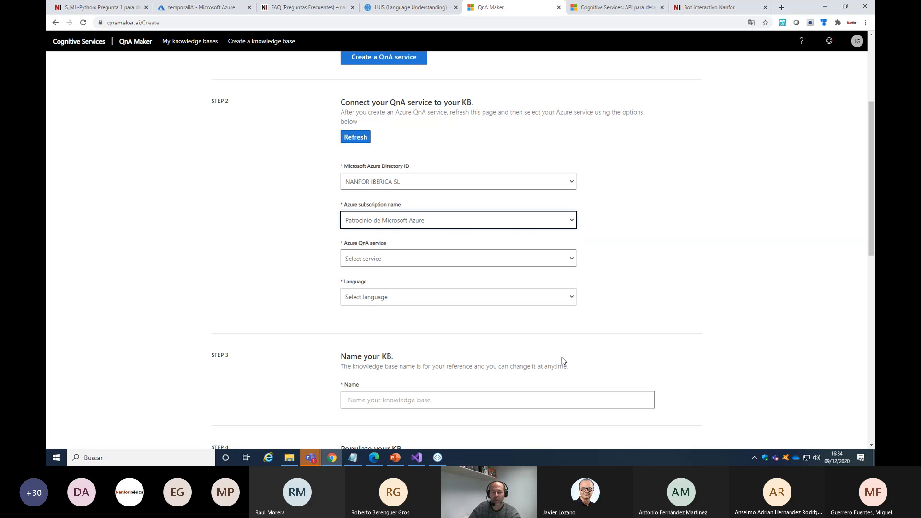
pyautogui.click(387, 261)
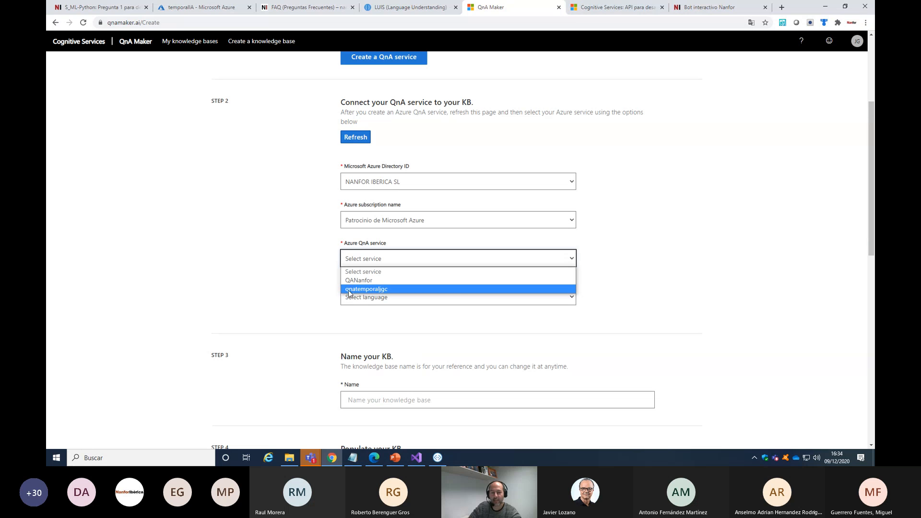
pyautogui.click(377, 292)
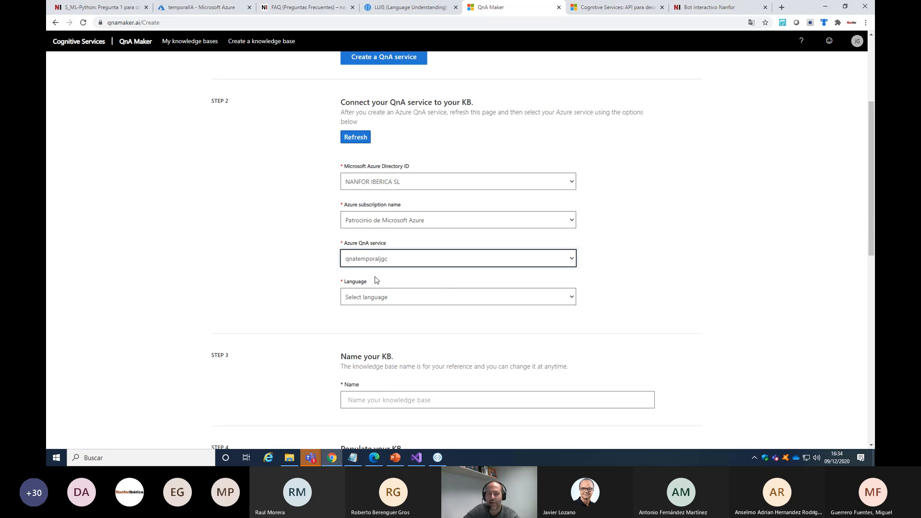
# Look through the available knowledge base languages and set the language to Spanish
pyautogui.click(391, 298)
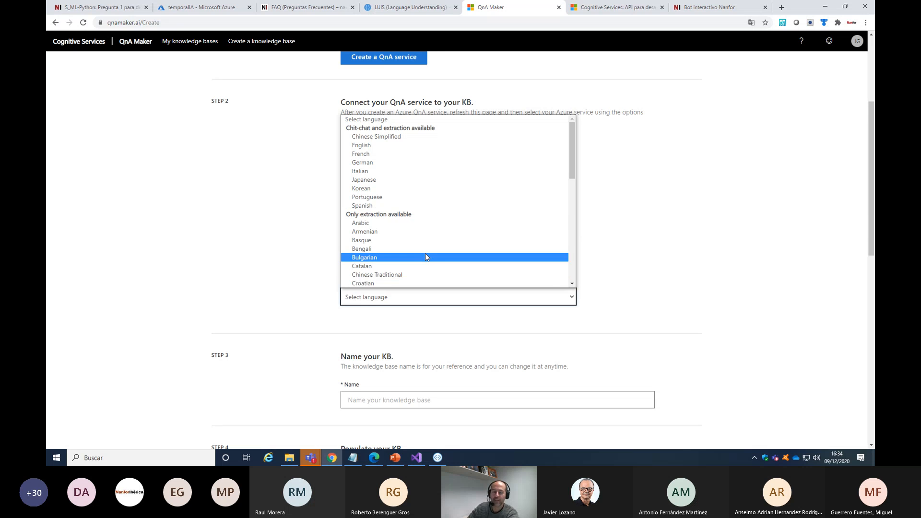
pyautogui.scroll(-3, 369, 233)
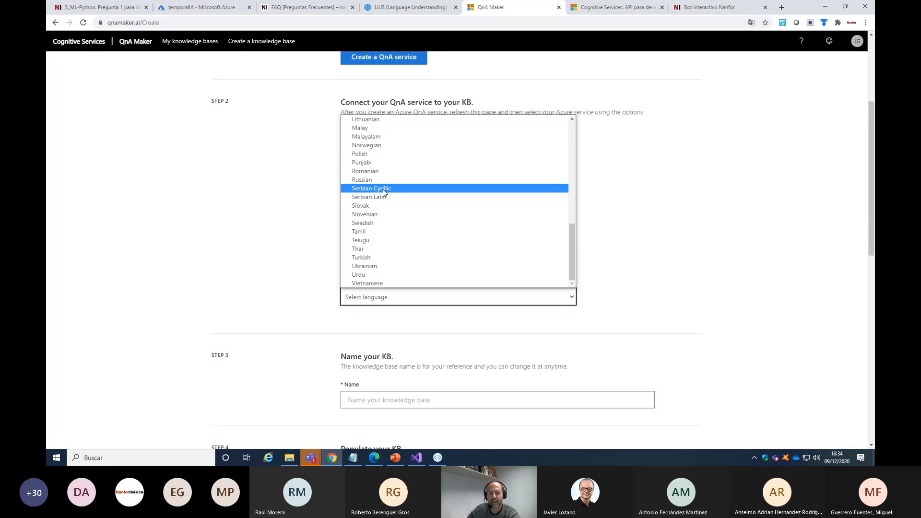
pyautogui.scroll(1, 382, 207)
pyautogui.scroll(1, 382, 207)
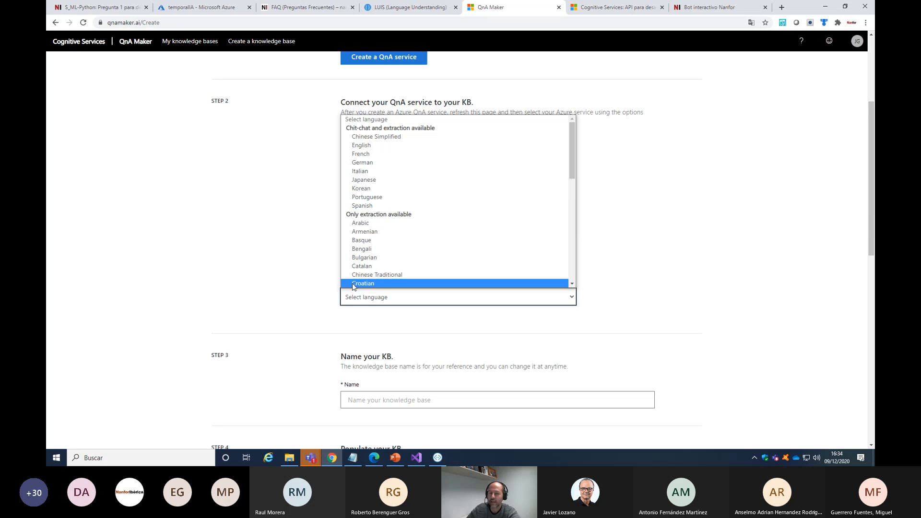
pyautogui.click(364, 207)
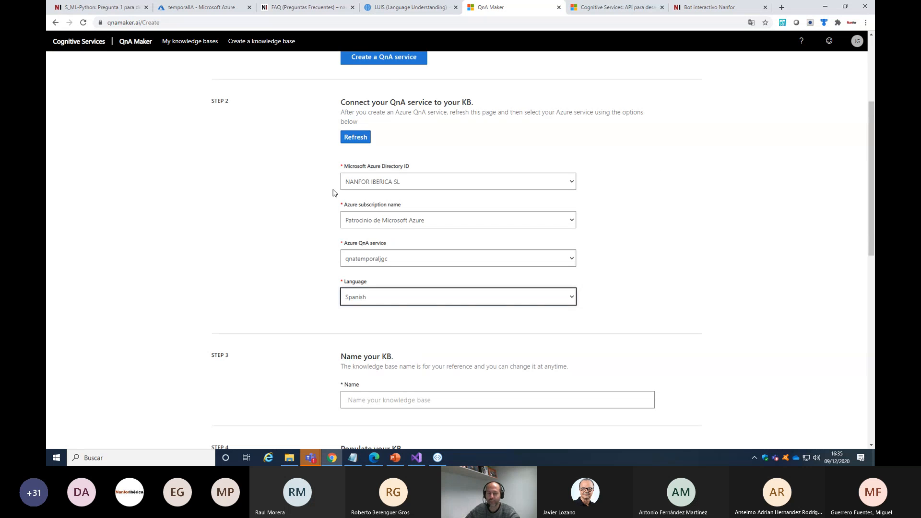
pyautogui.scroll(-2, 347, 176)
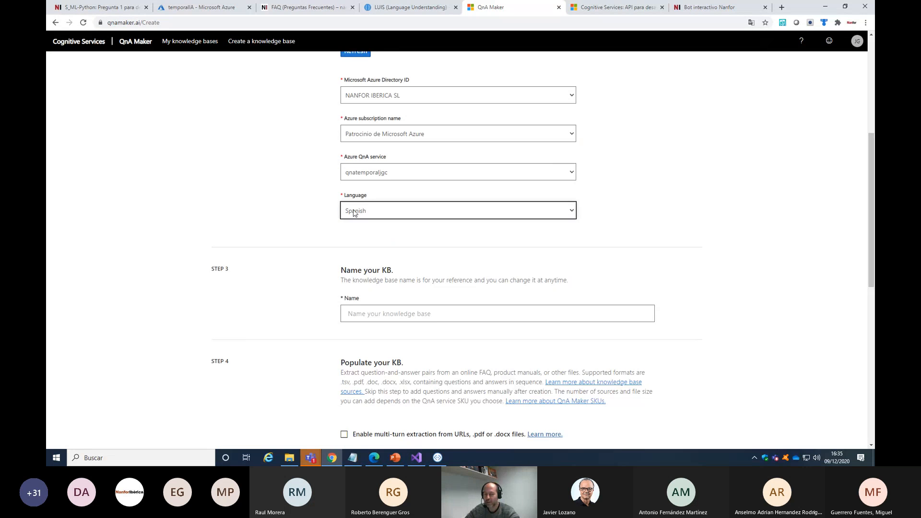
# Name the knowledge base Mibasetemporal
pyautogui.scroll(-2, 292, 214)
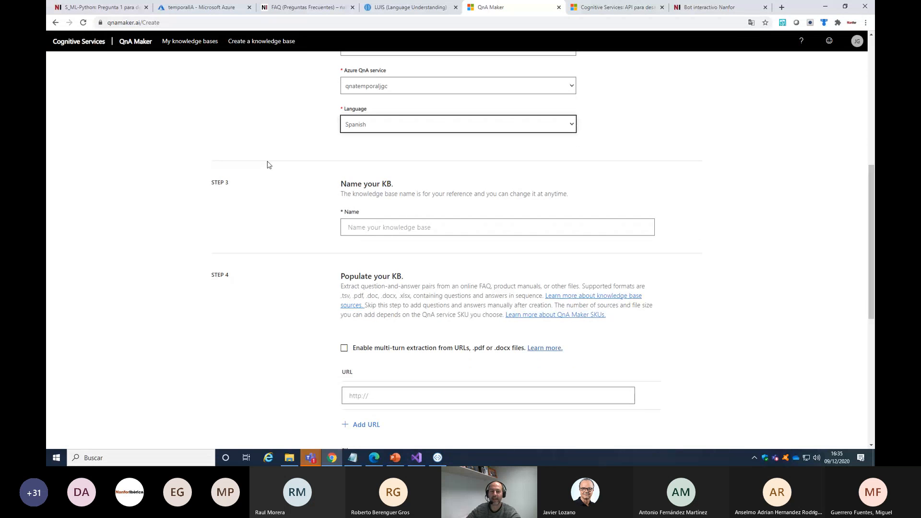
pyautogui.click(395, 227)
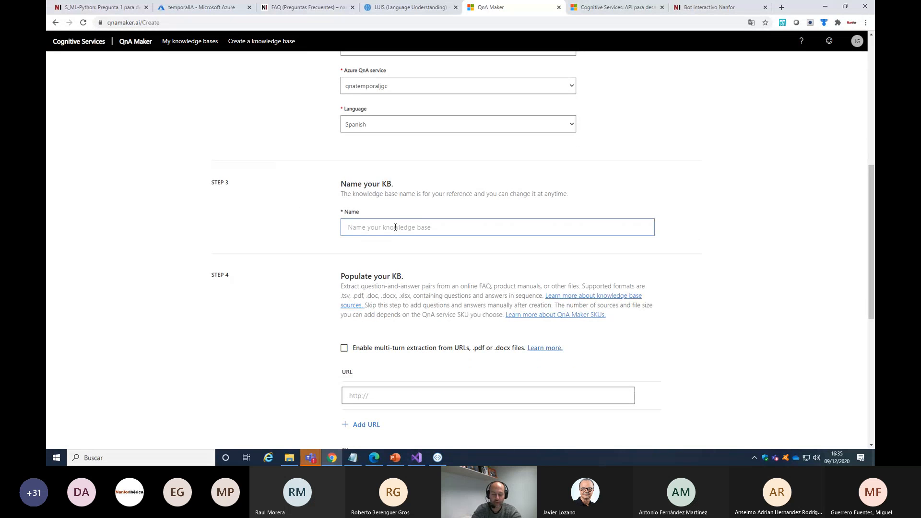
pyautogui.write('Mibasete')
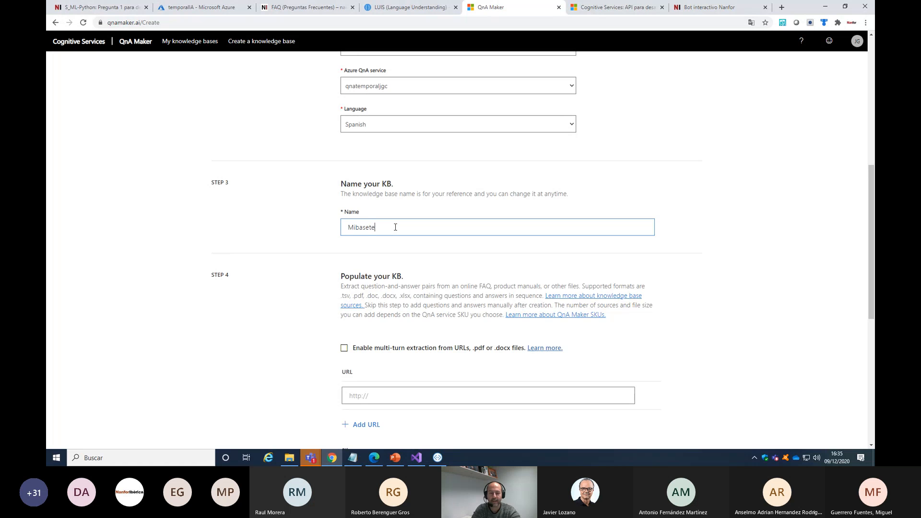
pyautogui.write('mporal')
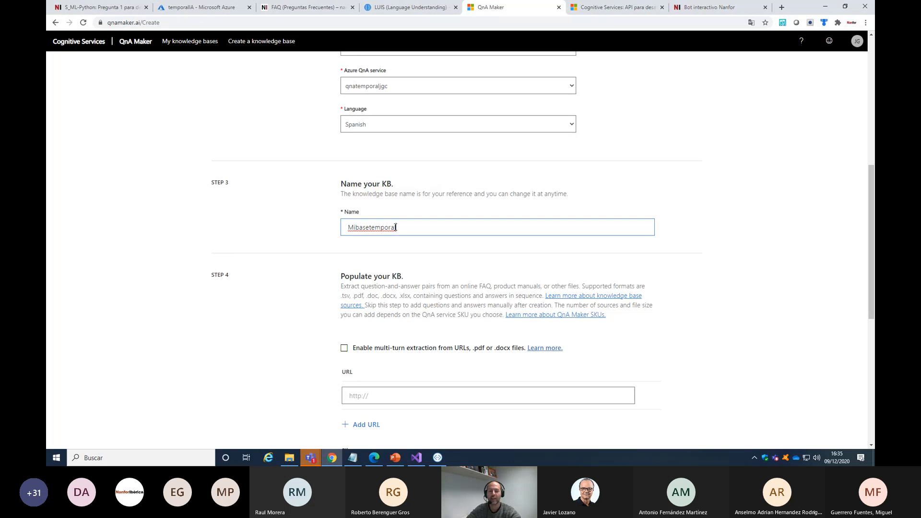
# Review the Populate your KB section, highlighting the Add file option, the pdf format and the Add URL option
pyautogui.scroll(-4, 575, 226)
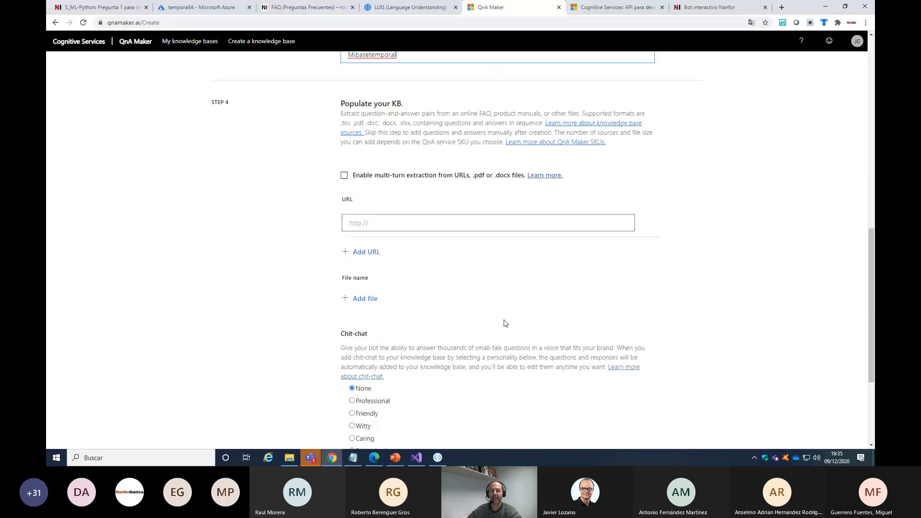
pyautogui.scroll(-1, 523, 297)
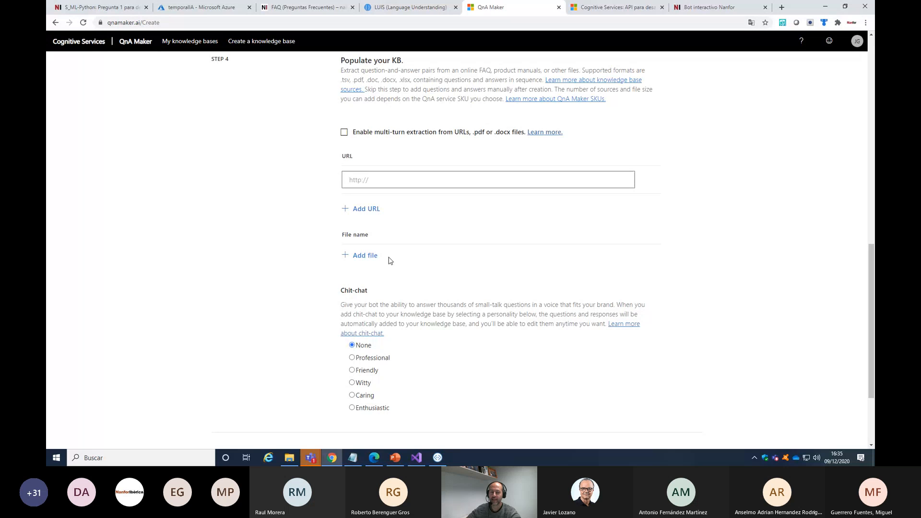
pyautogui.moveTo(391, 262); pyautogui.dragTo(326, 237)
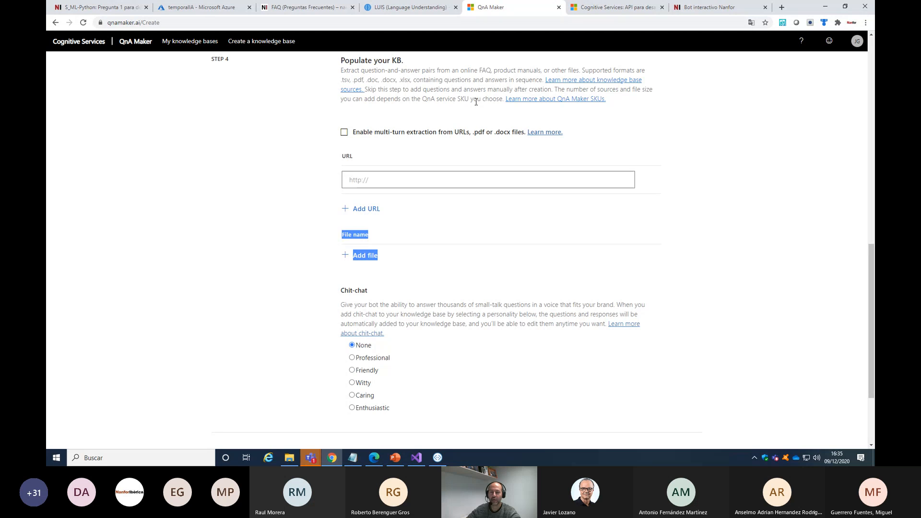
pyautogui.moveTo(475, 130); pyautogui.dragTo(487, 132)
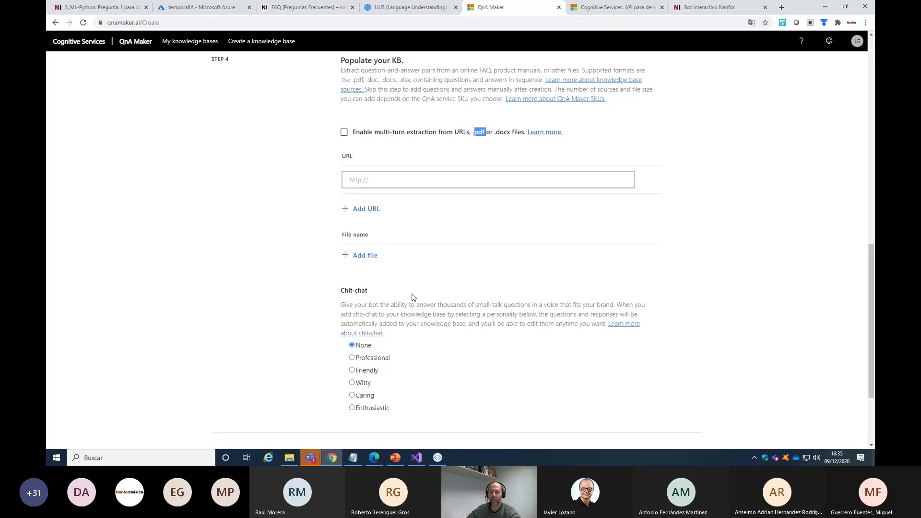
pyautogui.moveTo(386, 214); pyautogui.dragTo(326, 218)
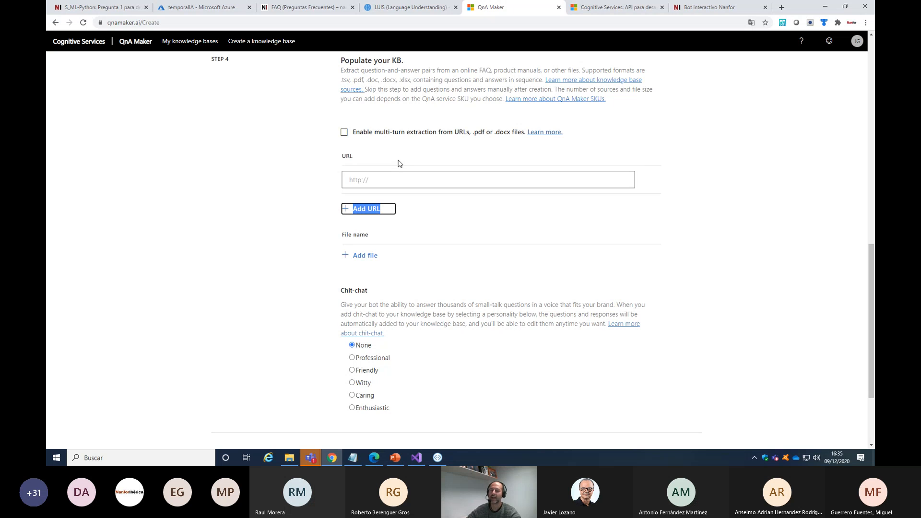
pyautogui.click(497, 240)
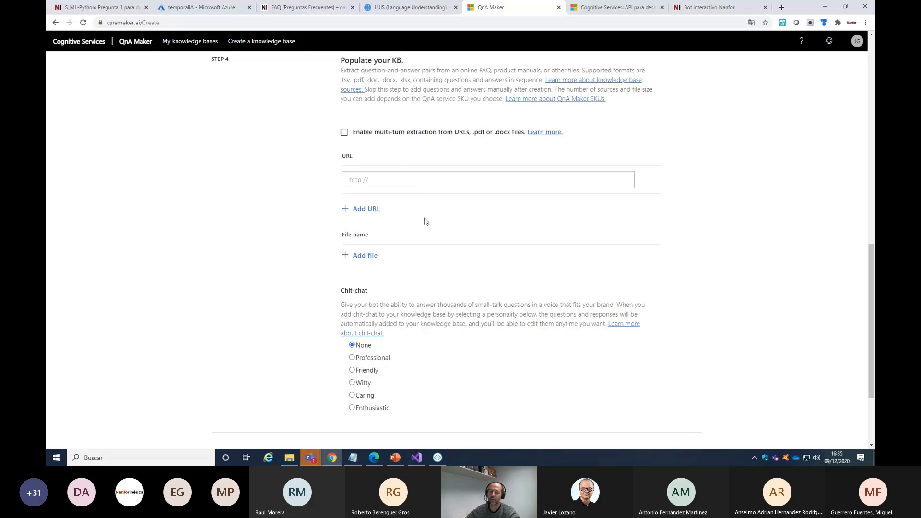
# Highlight the Chit-chat personality options and check which languages in the language list support chit-chat, keeping Spanish
pyautogui.scroll(-1, 347, 258)
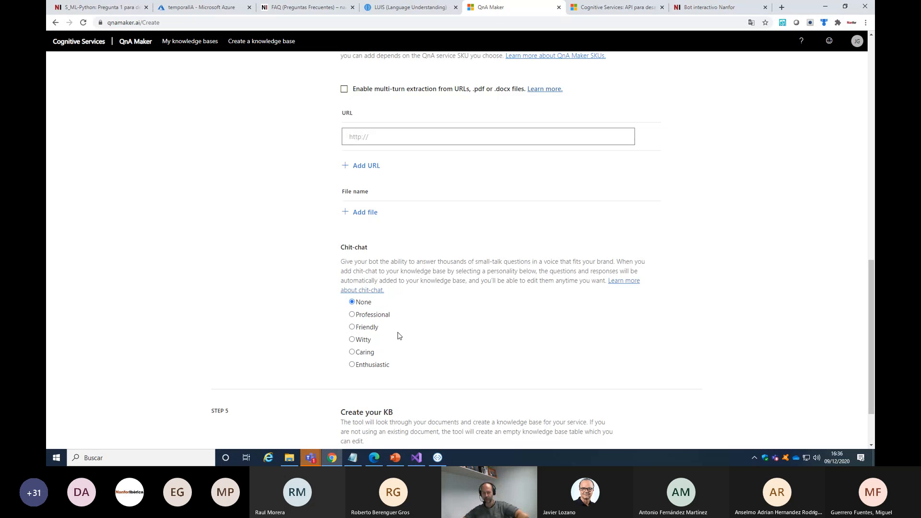
pyautogui.moveTo(345, 246); pyautogui.dragTo(418, 370)
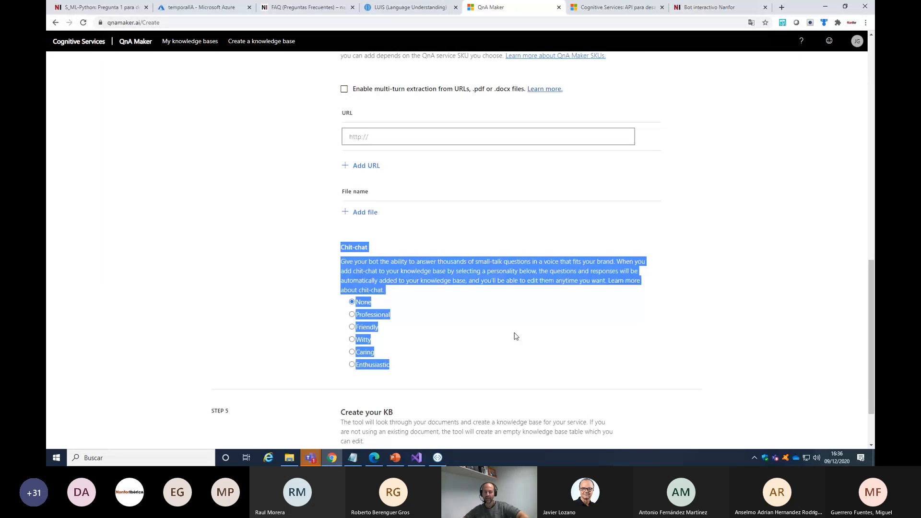
pyautogui.scroll(10, 516, 329)
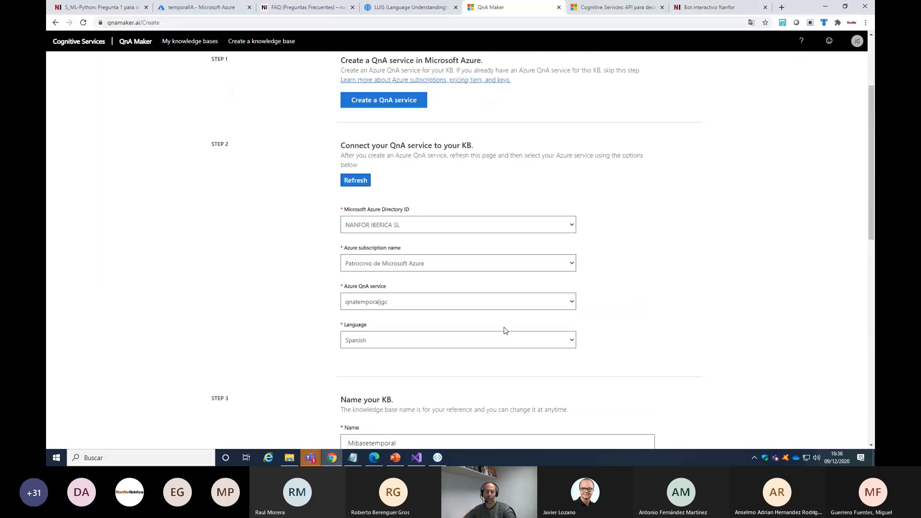
pyautogui.click(359, 342)
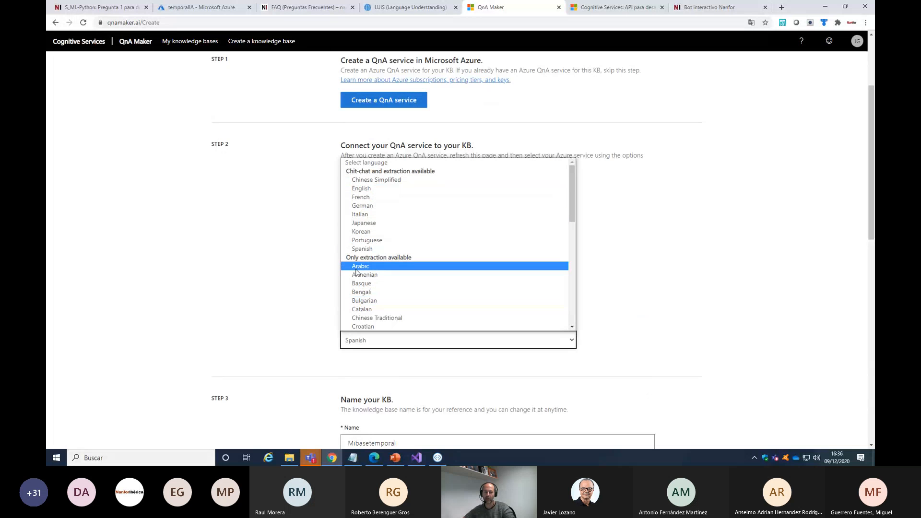
pyautogui.scroll(-7, 319, 323)
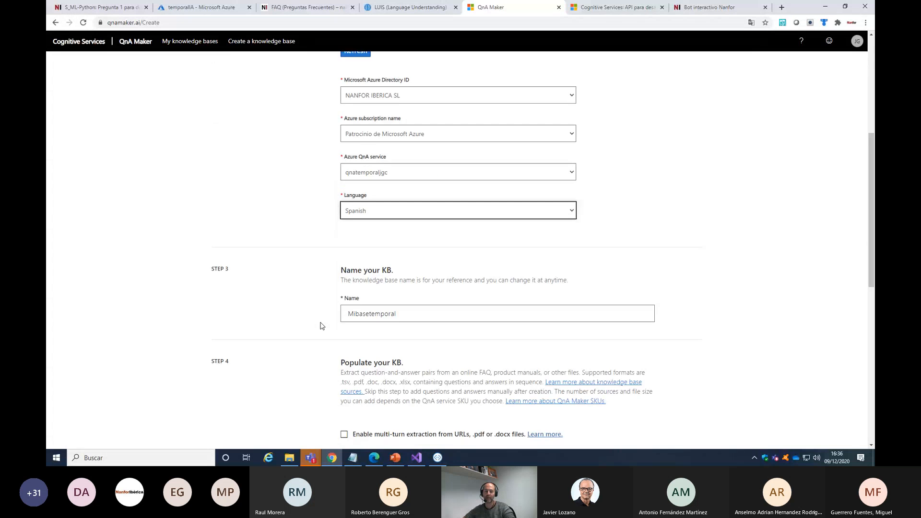
pyautogui.scroll(-3, 321, 327)
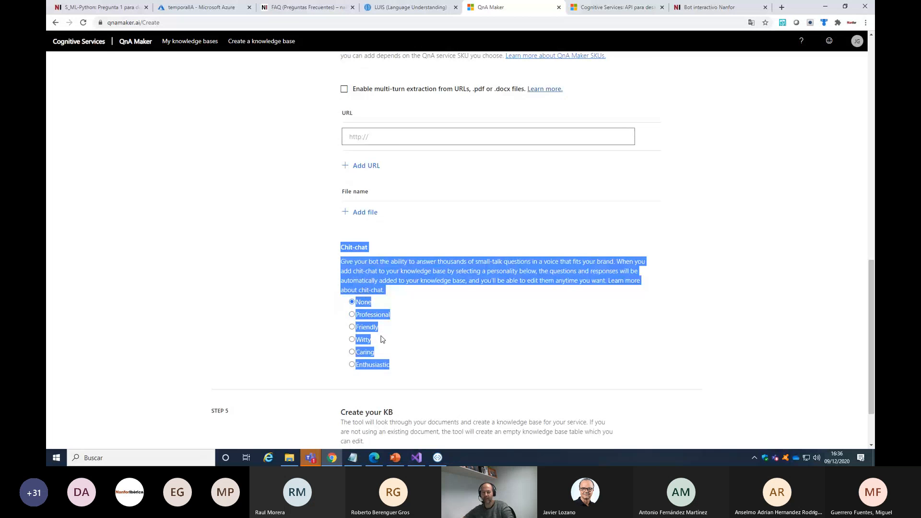
pyautogui.scroll(7, 390, 199)
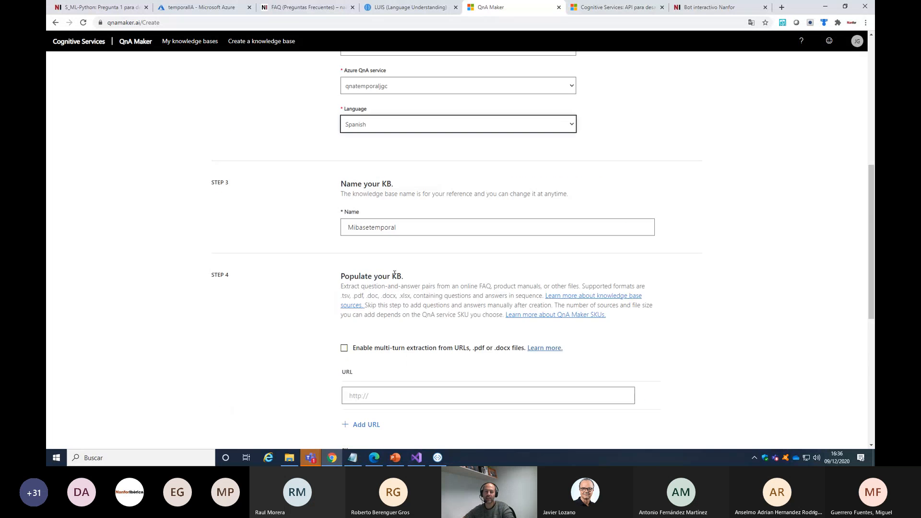
pyautogui.scroll(-7, 391, 201)
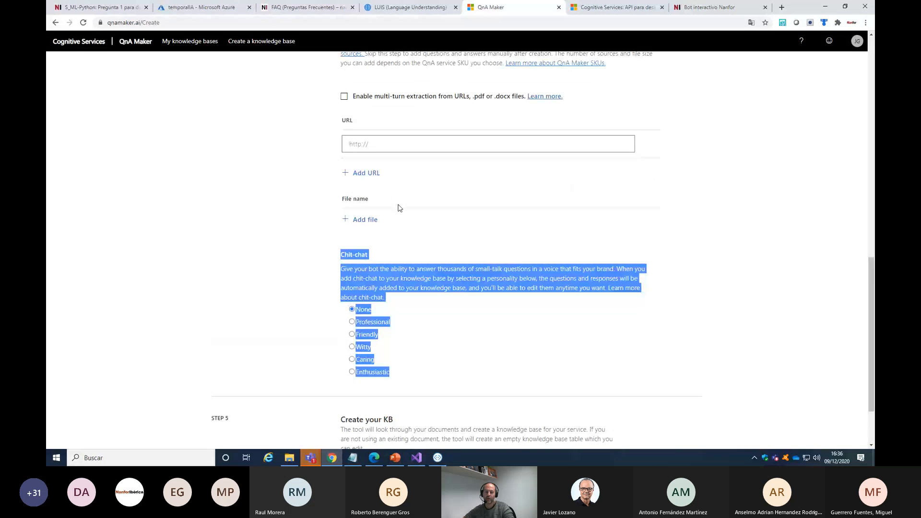
pyautogui.scroll(-2, 398, 208)
pyautogui.click(461, 249)
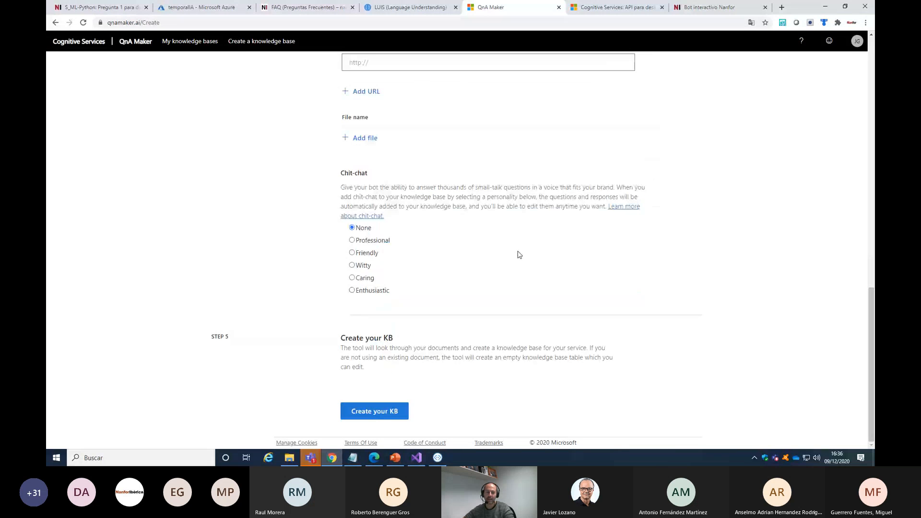
# Set the chit-chat personality to Professional, review the form and create the knowledge base
pyautogui.click(353, 241)
pyautogui.scroll(5, 432, 88)
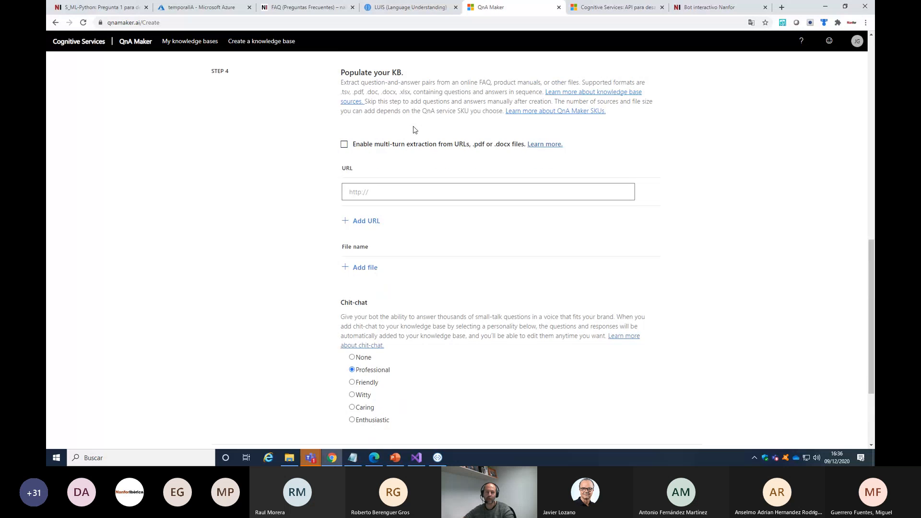
pyautogui.scroll(3, 414, 120)
pyautogui.scroll(-7, 494, 180)
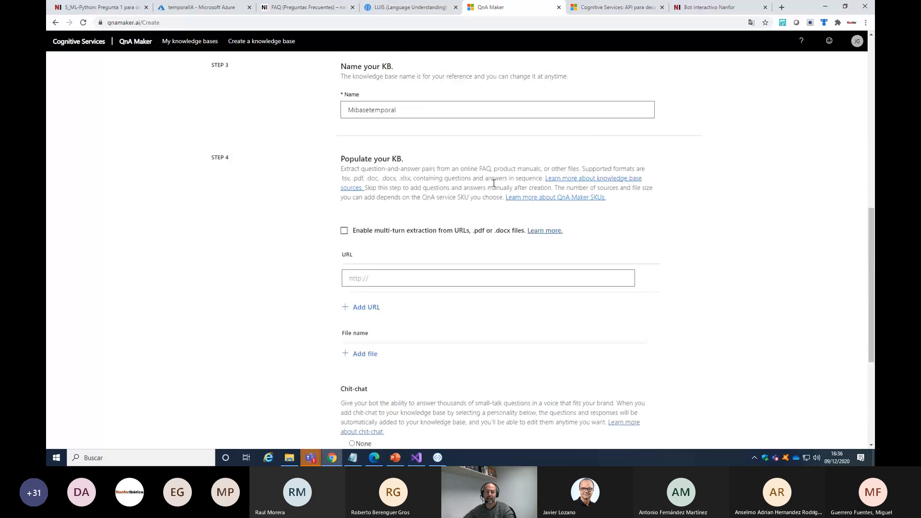
pyautogui.scroll(-1, 481, 221)
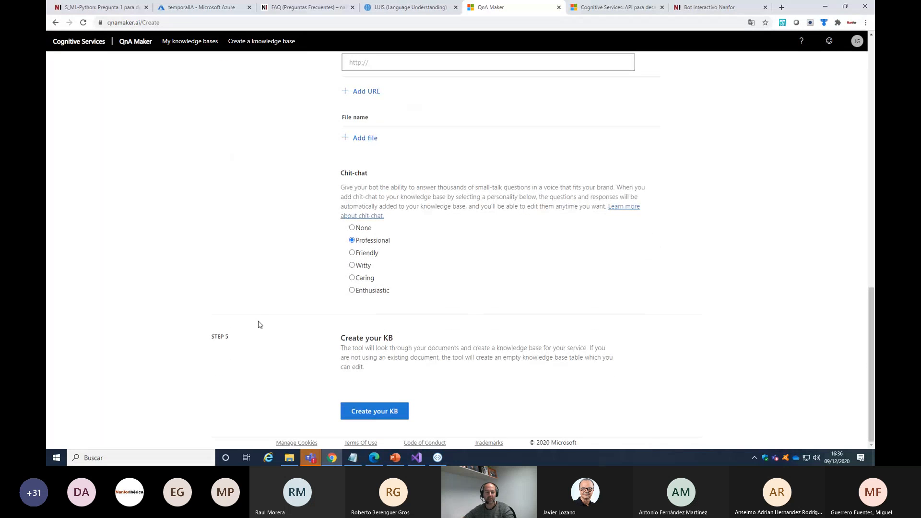
pyautogui.click(371, 414)
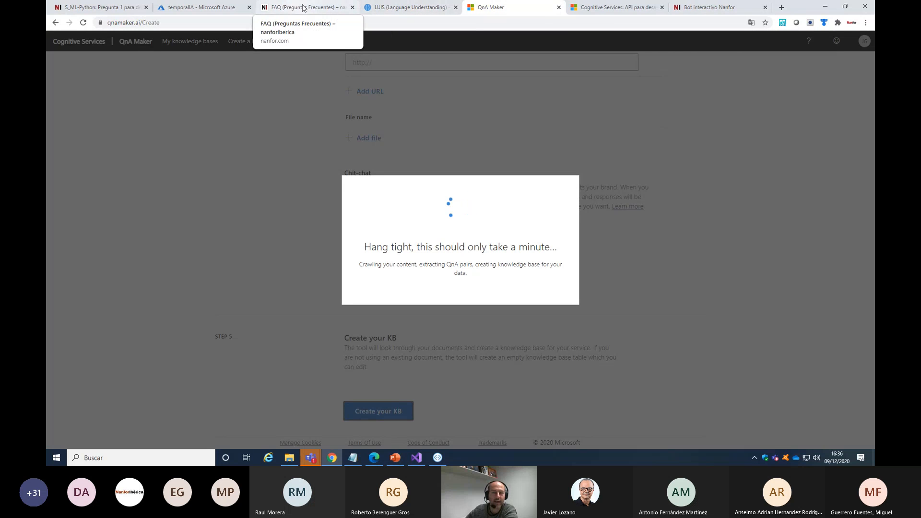
# Show the Azure Cognitive Services language API page, return to QnA Maker and collapse the qna_chitchat_Professional.tsv source
pyautogui.click(614, 7)
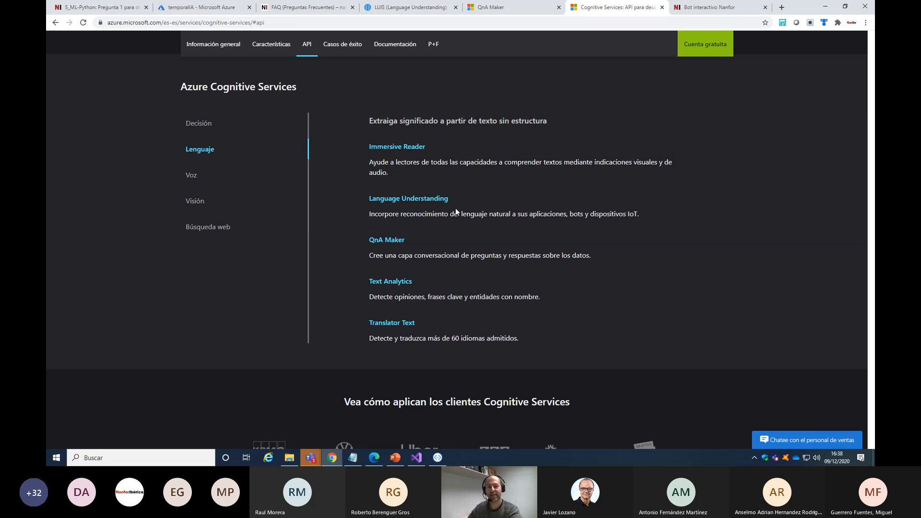
pyautogui.click(489, 8)
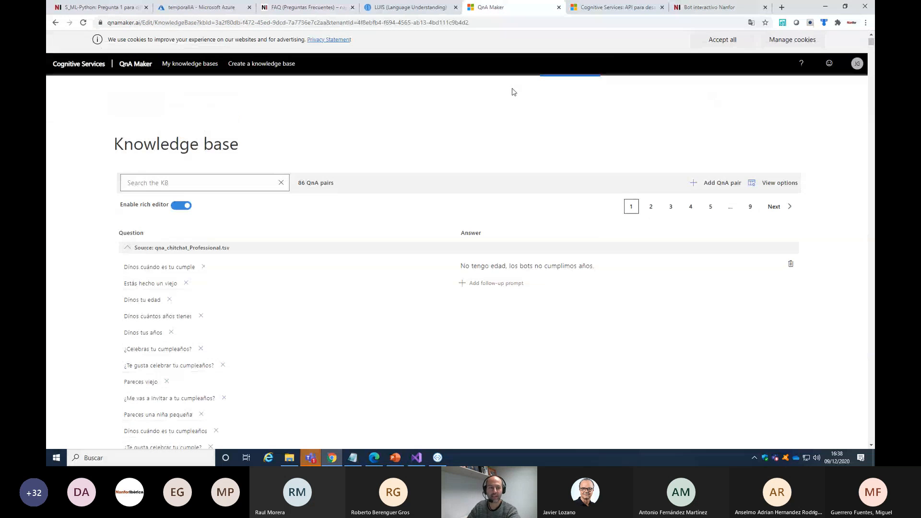
pyautogui.click(127, 249)
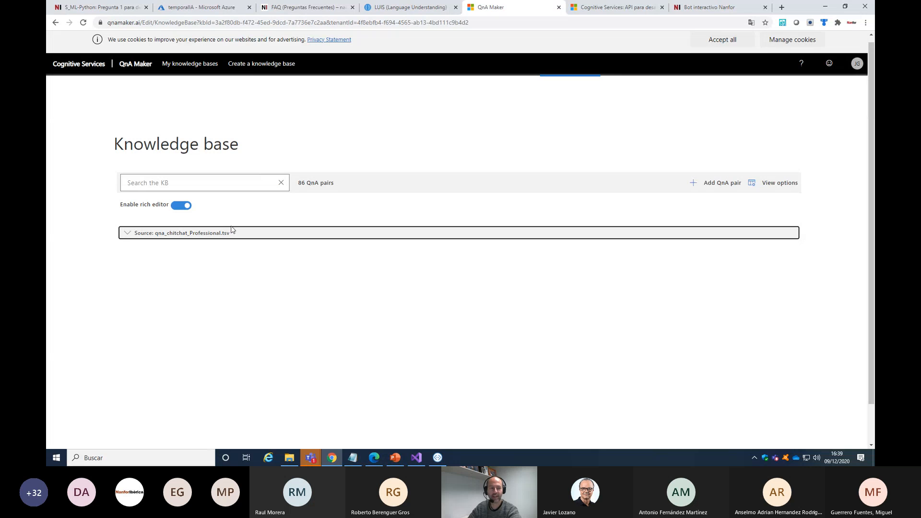
# Reopen Mibasetemporal from the list of knowledge bases and look through the questions of its qna_chitchat_Professional.tsv source
pyautogui.click(135, 64)
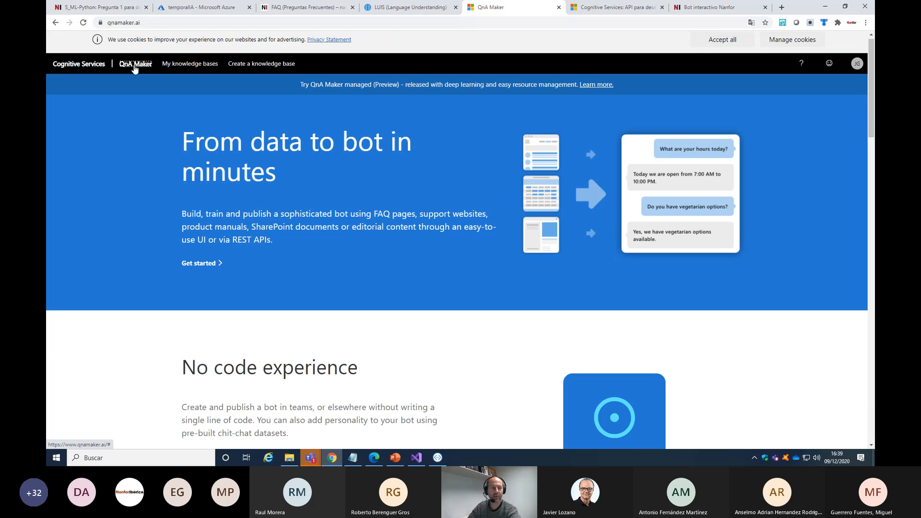
pyautogui.click(202, 65)
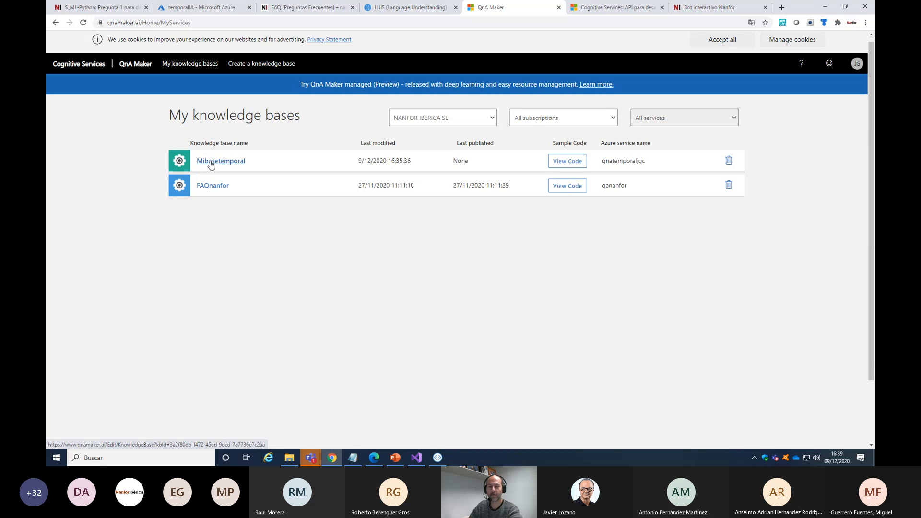
pyautogui.click(231, 163)
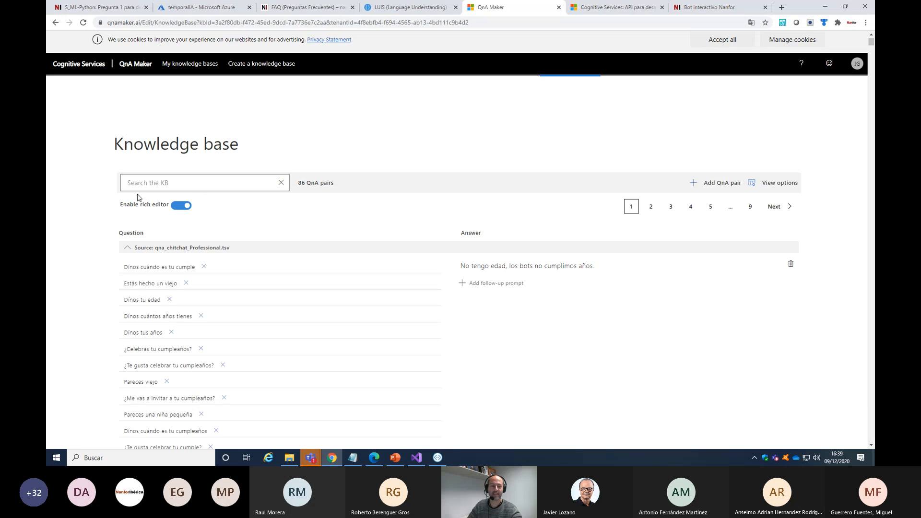
pyautogui.scroll(-2, 249, 298)
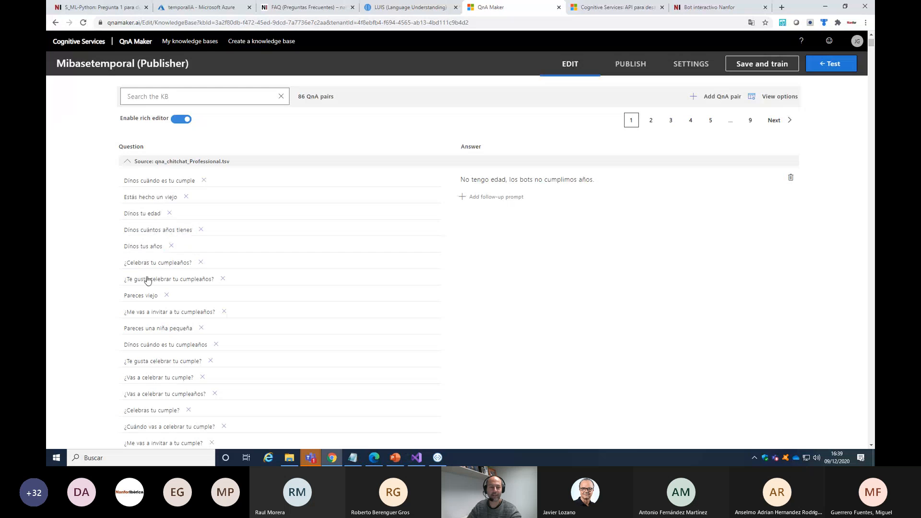
pyautogui.scroll(-5, 162, 357)
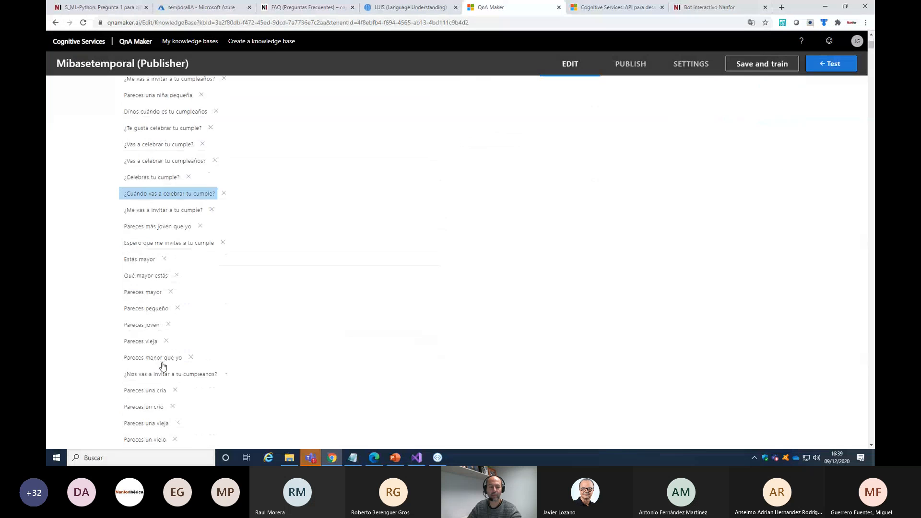
pyautogui.scroll(-15, 163, 367)
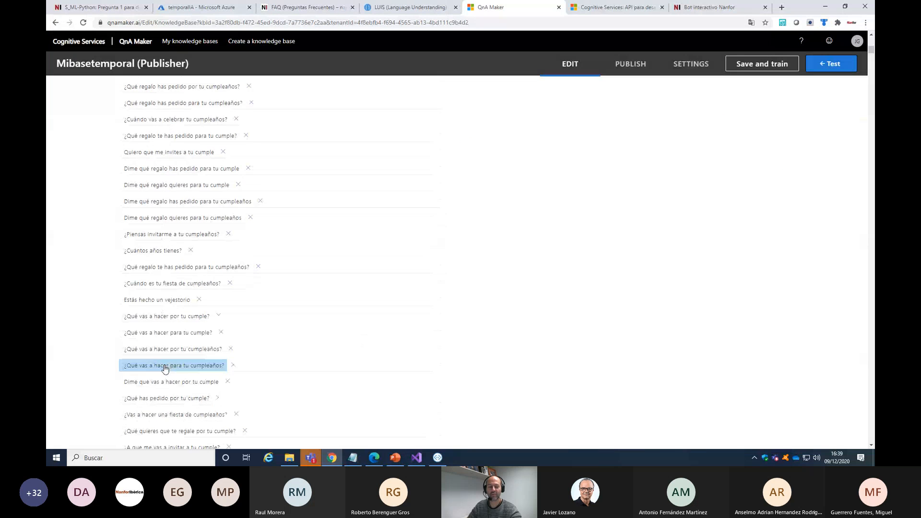
pyautogui.scroll(-20, 167, 369)
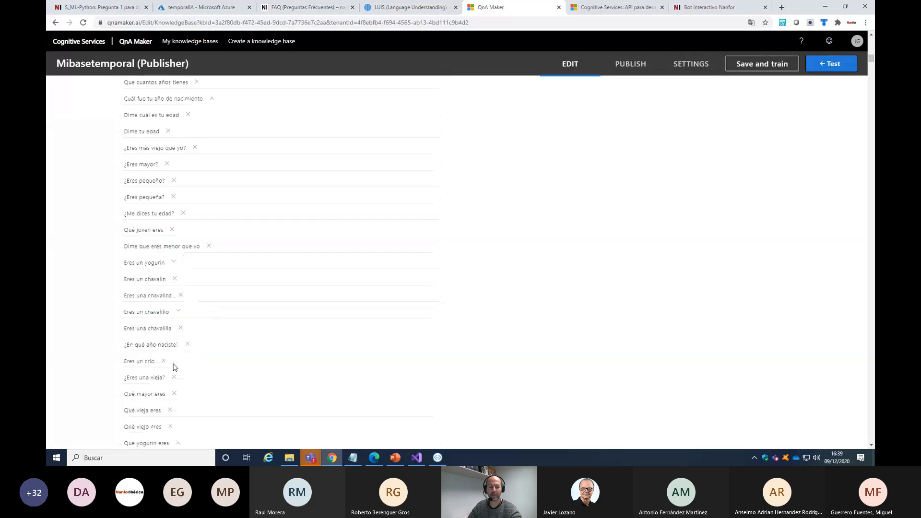
pyautogui.scroll(2, 174, 367)
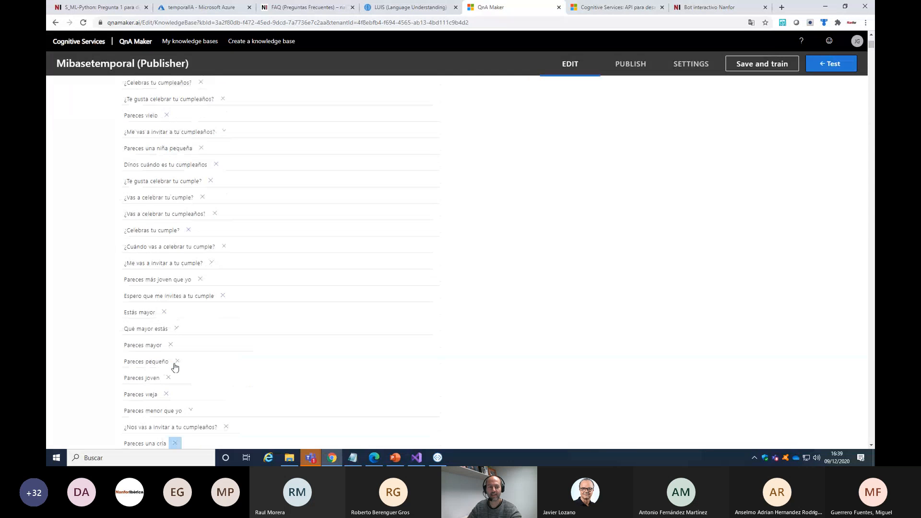
pyautogui.scroll(6, 175, 367)
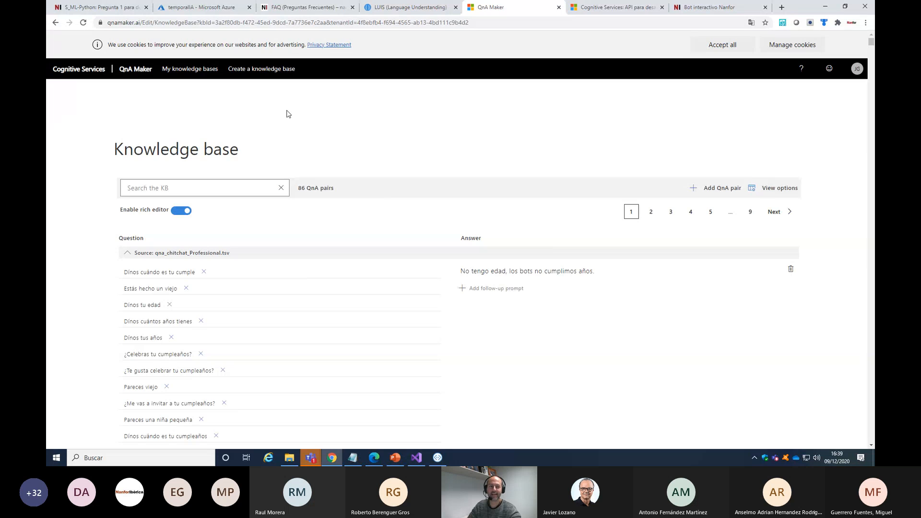
# Show the temporalIA resource group in the Azure portal, deselect its Web App Bot and return to QnA Maker
pyautogui.click(202, 7)
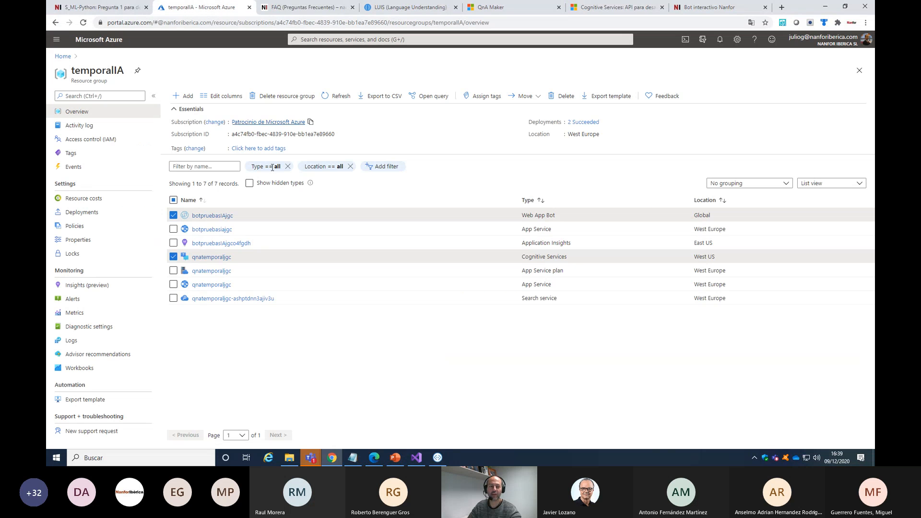
pyautogui.click(172, 215)
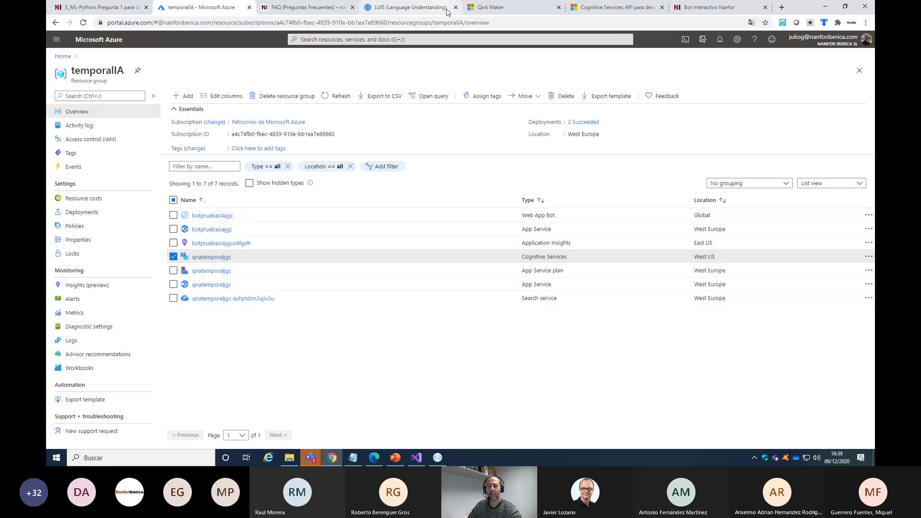
pyautogui.click(507, 13)
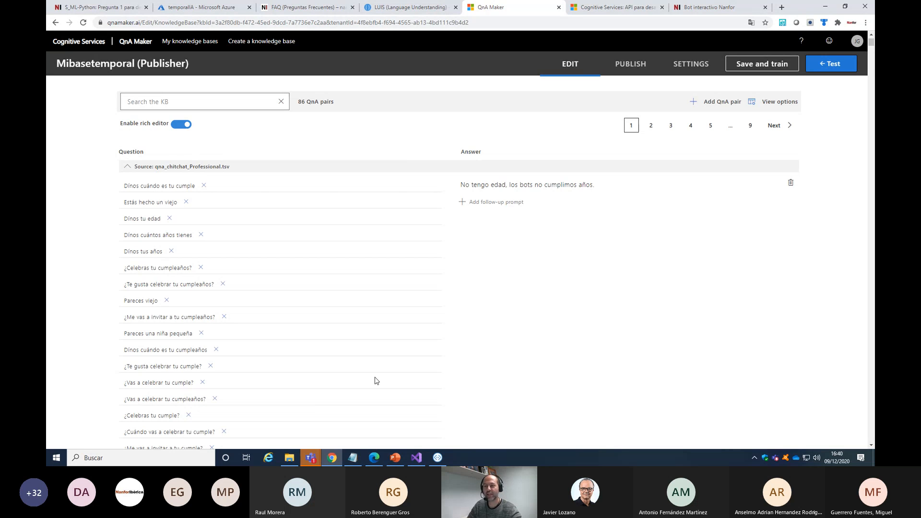
# Save and train the Mibasetemporal knowledge base and send "Hola" in its test chat
pyautogui.click(768, 66)
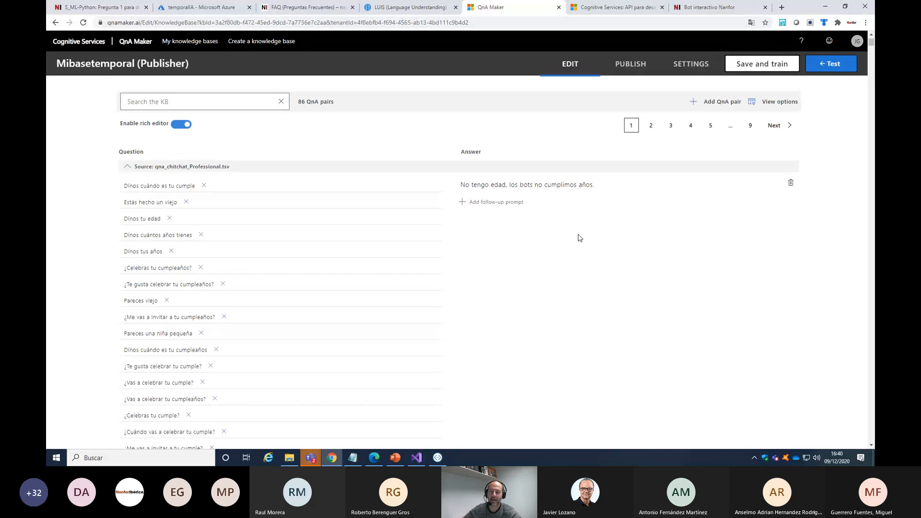
pyautogui.click(843, 69)
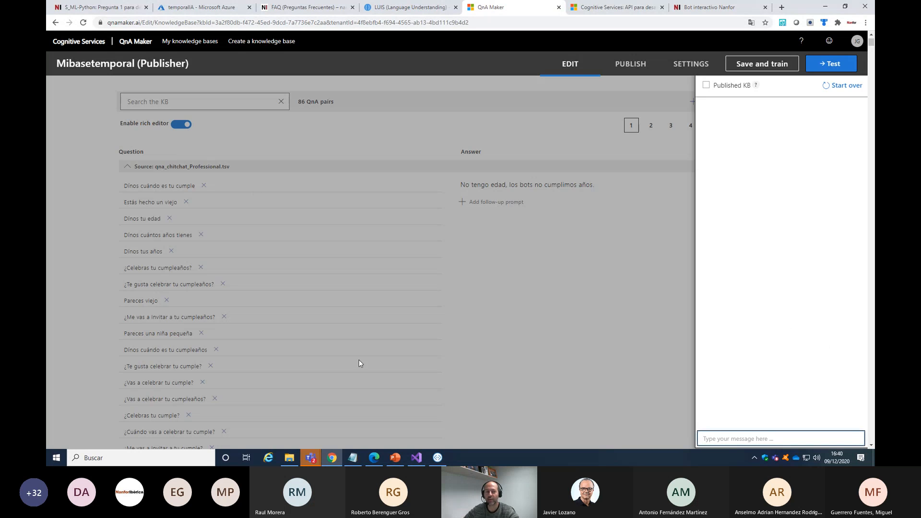
pyautogui.click(738, 436)
pyautogui.write('Hola')
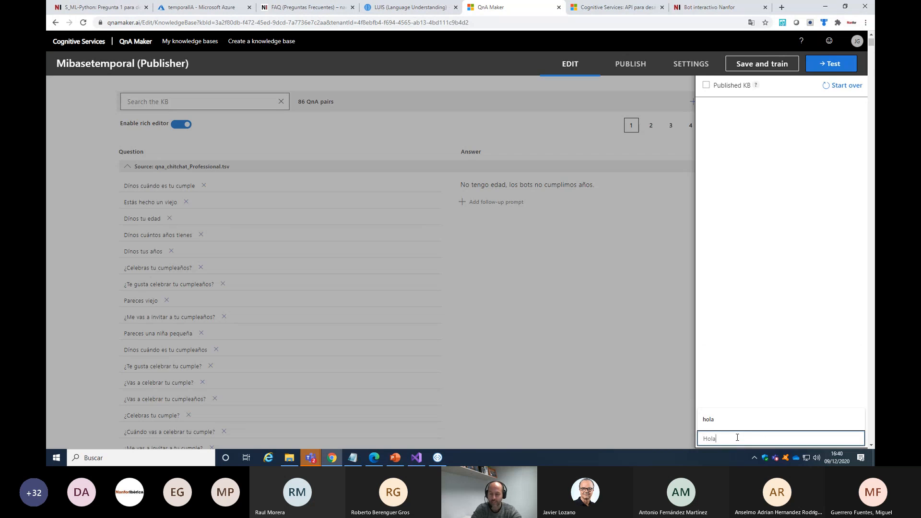
pyautogui.press('Return')
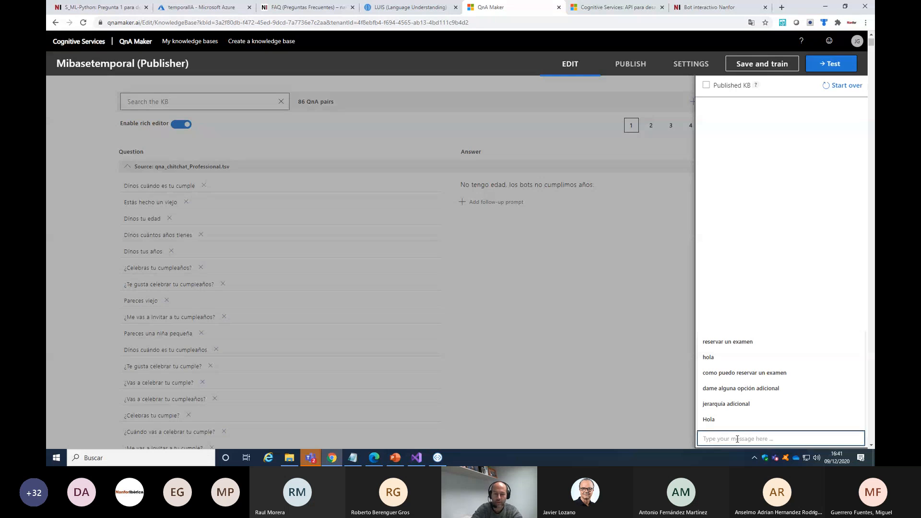
# Ask the chit-chat question "dinos cuando es tu cumpleaños" in the test chat
pyautogui.write('dinos ')
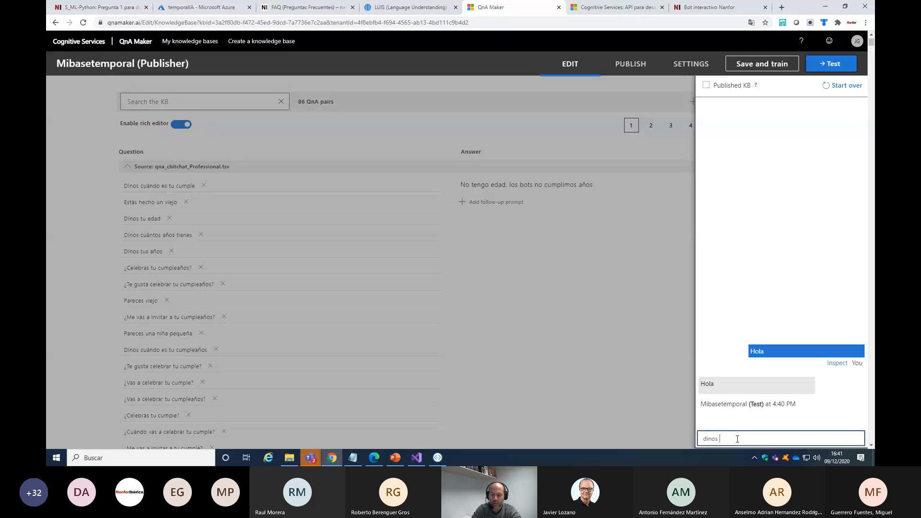
pyautogui.write('cuando es tu')
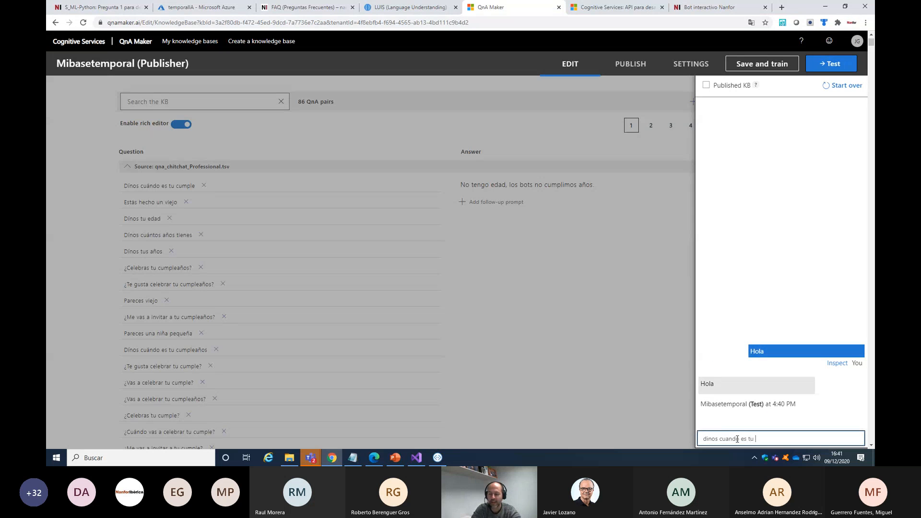
pyautogui.write(' cumpleaños')
pyautogui.press('Return')
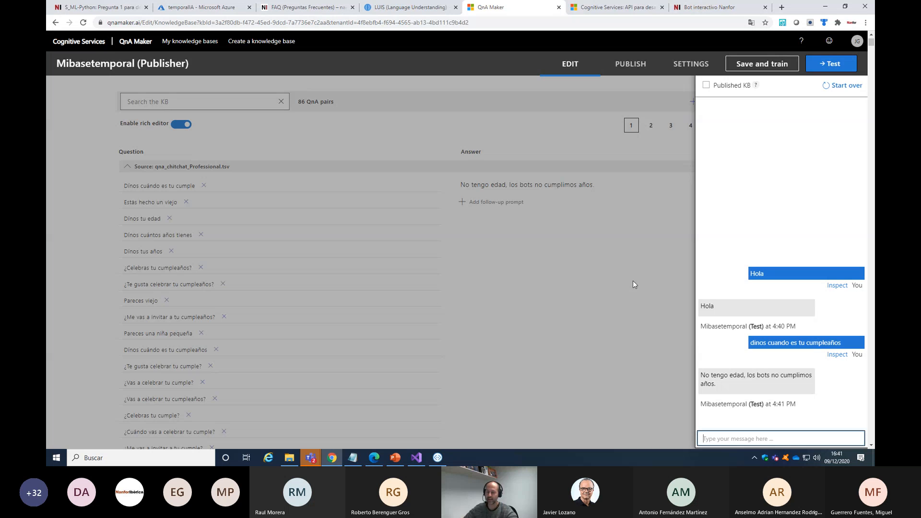
# Test the message "quiero ir a visitar vuestras oficinas" and close the test chat
pyautogui.click(737, 440)
pyautogui.write('quieor')
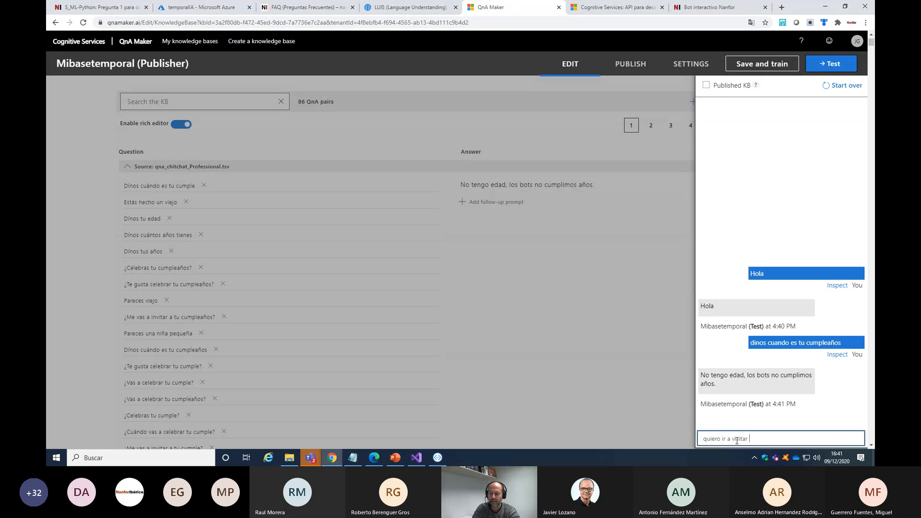
pyautogui.write('ras oficinas')
pyautogui.press('Return')
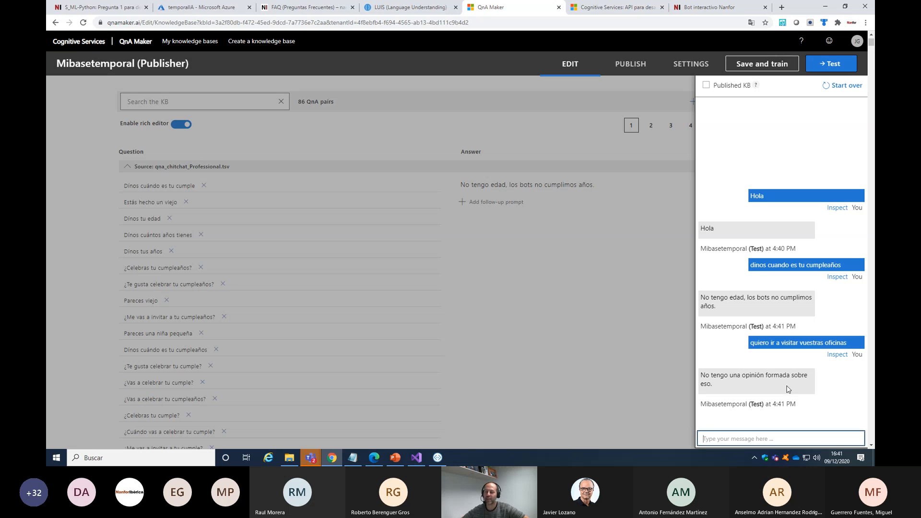
pyautogui.click(636, 277)
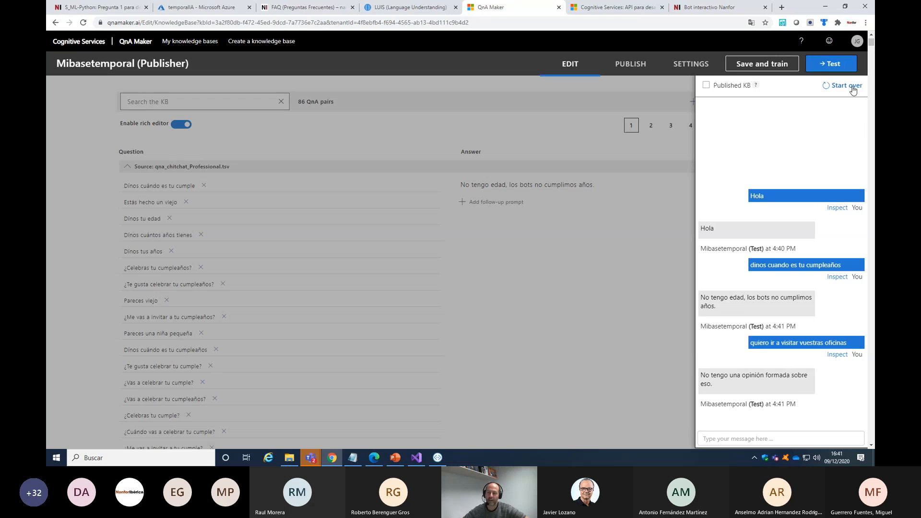
pyautogui.click(833, 72)
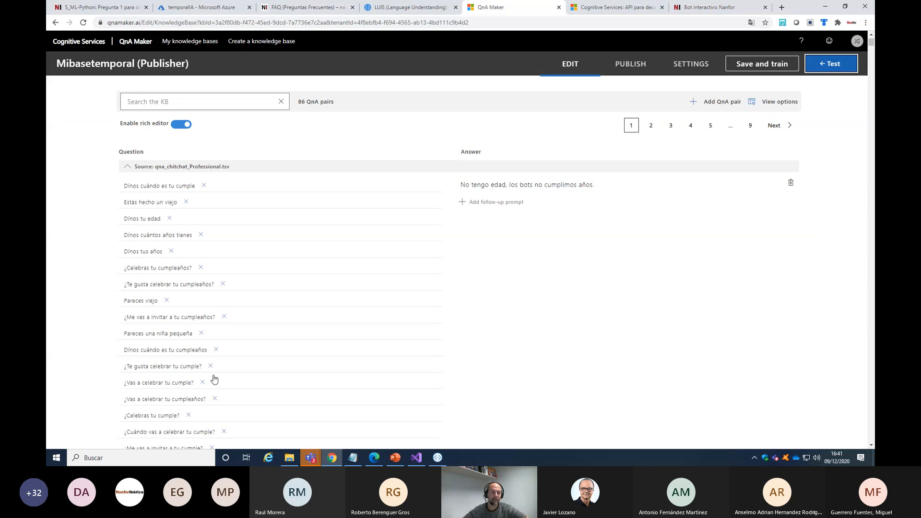
# Collapse the chit-chat source and add a new QnA pair with the question "quiero ir a visitar vuestra oficina"
pyautogui.click(126, 168)
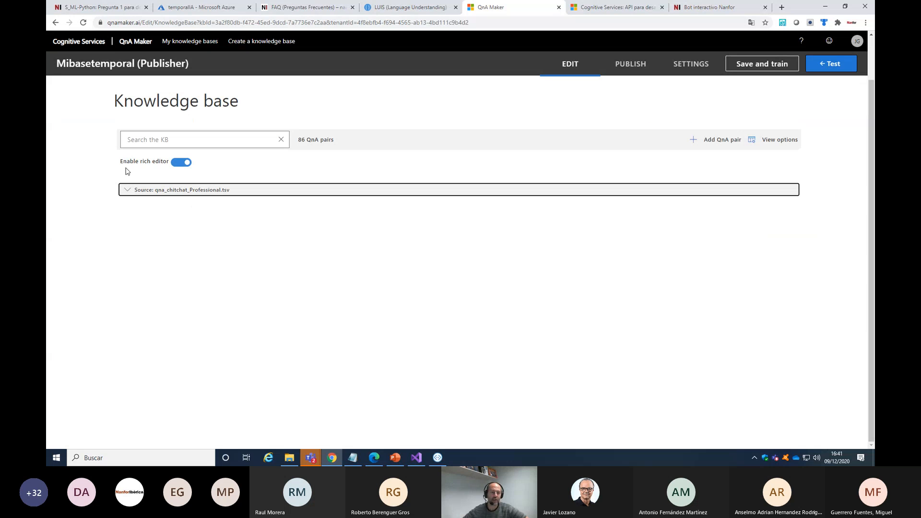
pyautogui.click(724, 144)
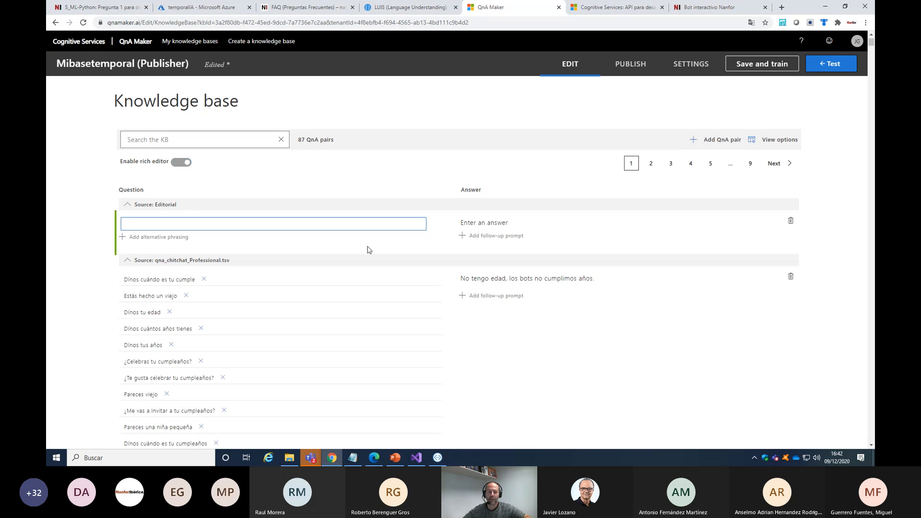
pyautogui.write('quiero')
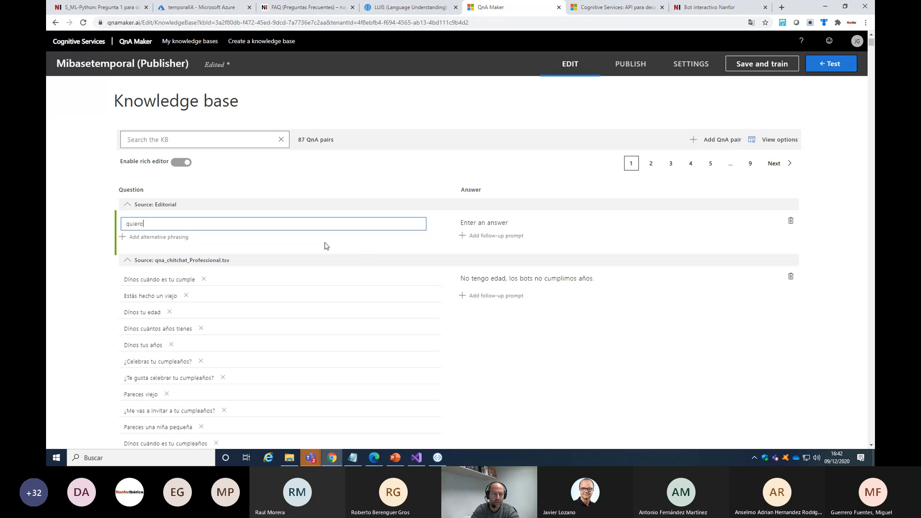
pyautogui.write(' ir a')
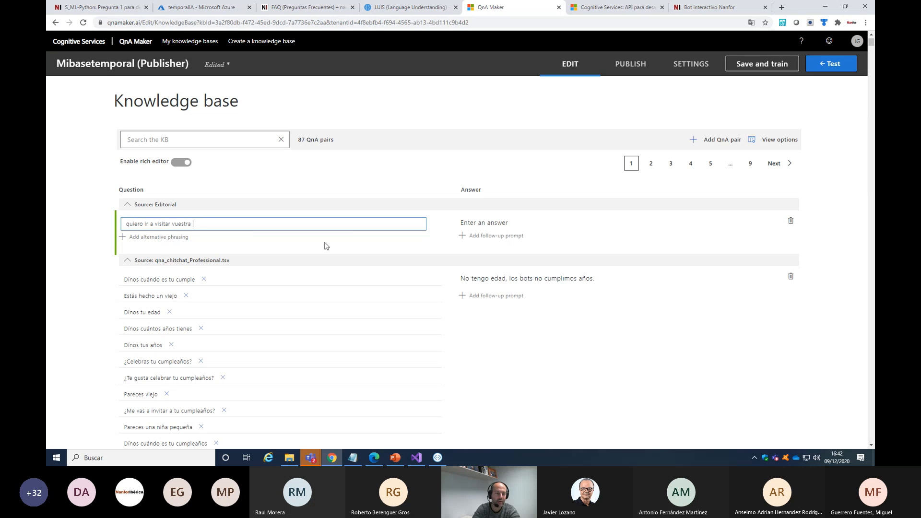
pyautogui.write('visitar vuestra oficina')
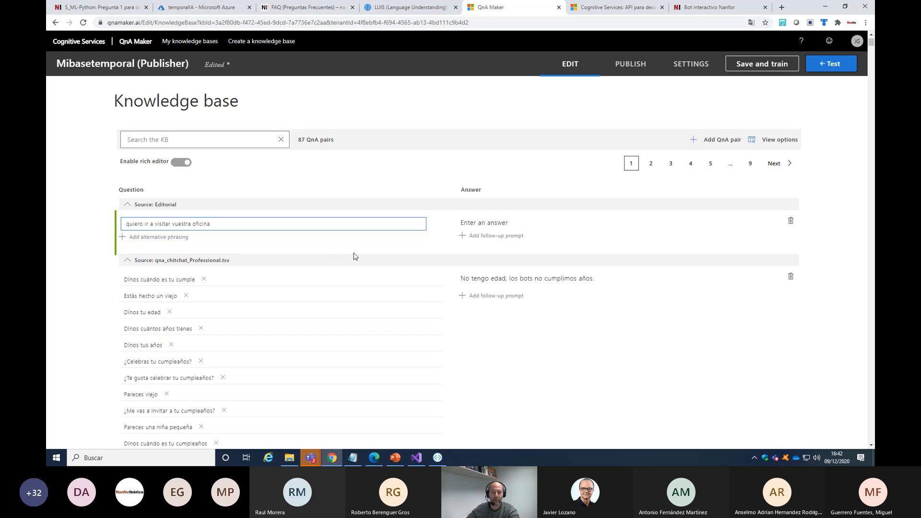
# Enter "Por supuesto, de lunes a Viernes de 10:00 a 12:00" as the answer to the office visit question
pyautogui.click(501, 223)
pyautogui.write('Po')
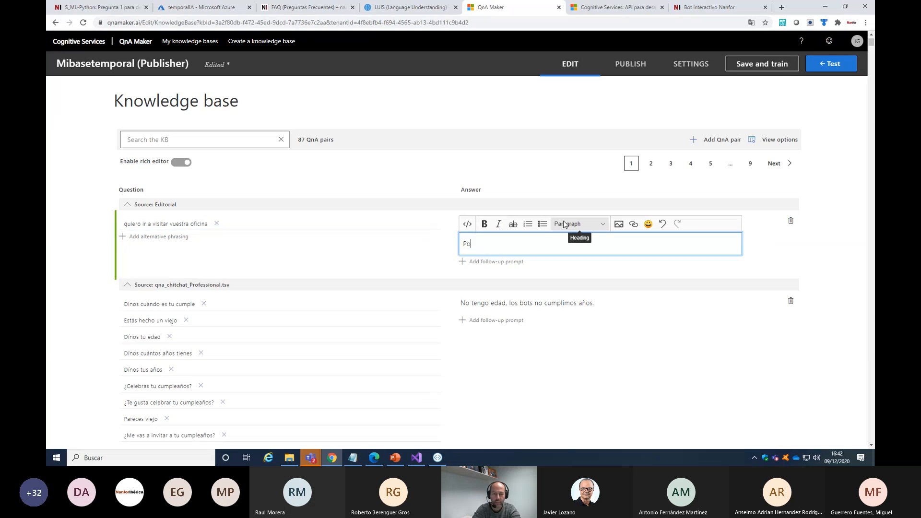
pyautogui.write('r supuesto, de lunes a Viernes')
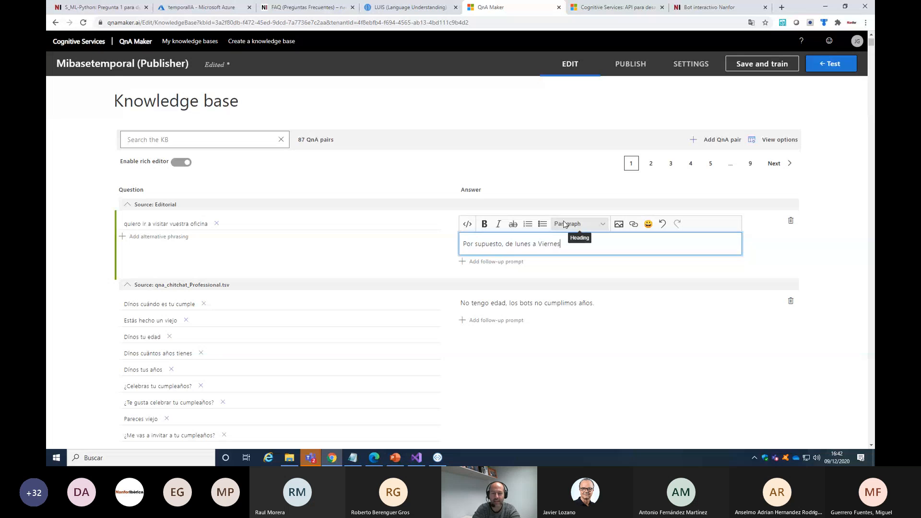
pyautogui.write(' de 10:00 a 12:00')
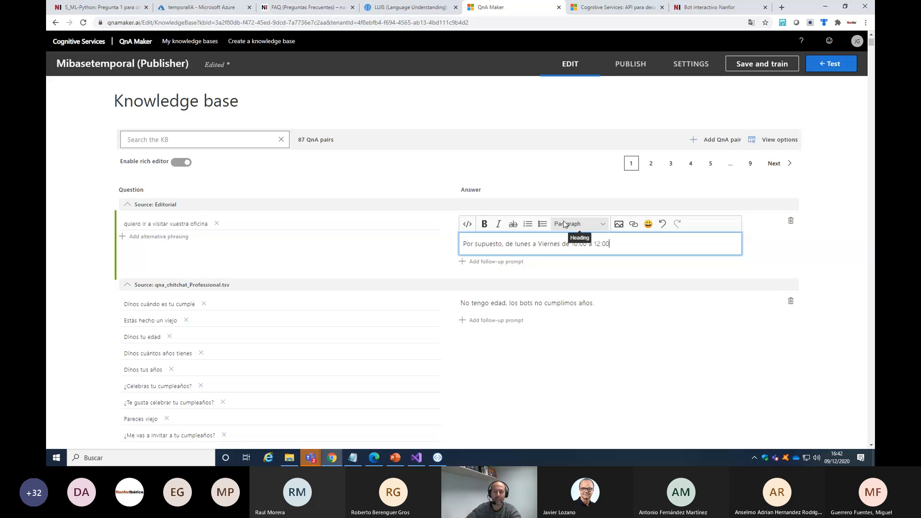
# Make the times 10:00 and 12:00 bold in the new answer and finish editing it
pyautogui.moveTo(613, 245); pyautogui.dragTo(584, 245)
pyautogui.click(485, 224)
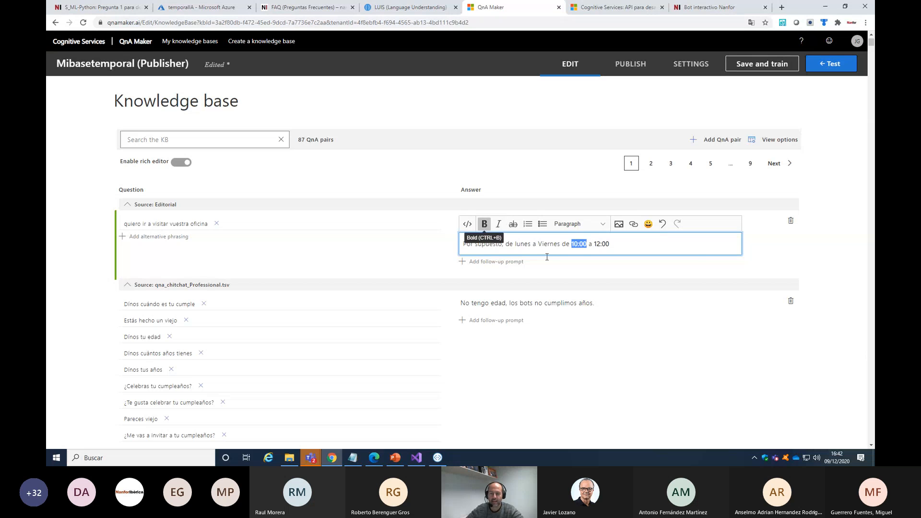
pyautogui.click(484, 224)
pyautogui.click(654, 243)
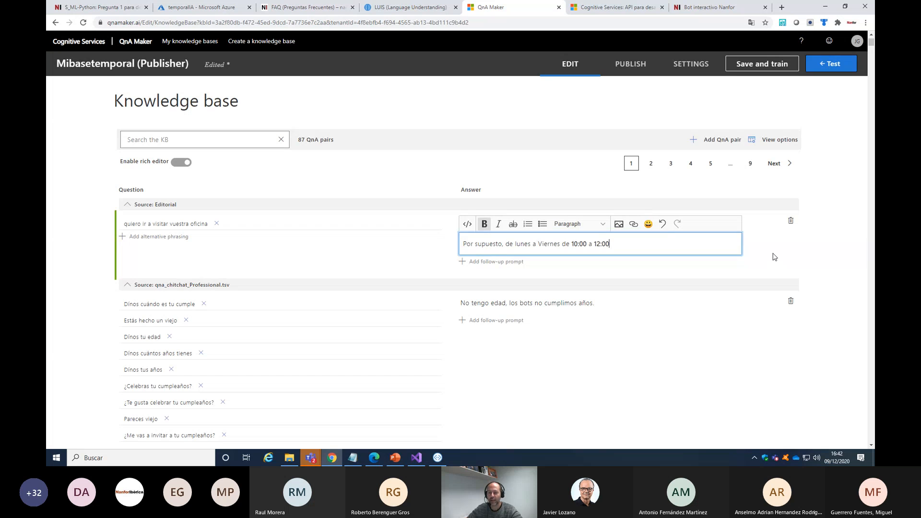
pyautogui.press('Return')
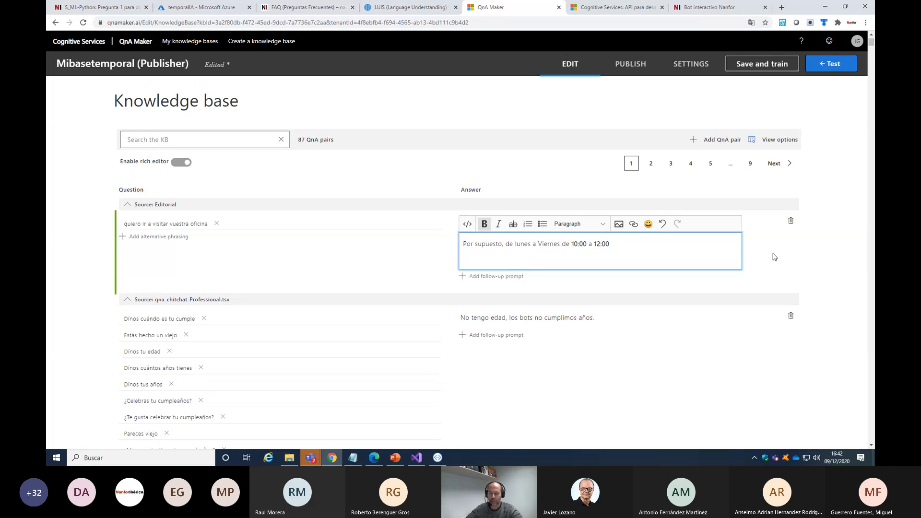
pyautogui.press('BackSpace')
pyautogui.click(775, 257)
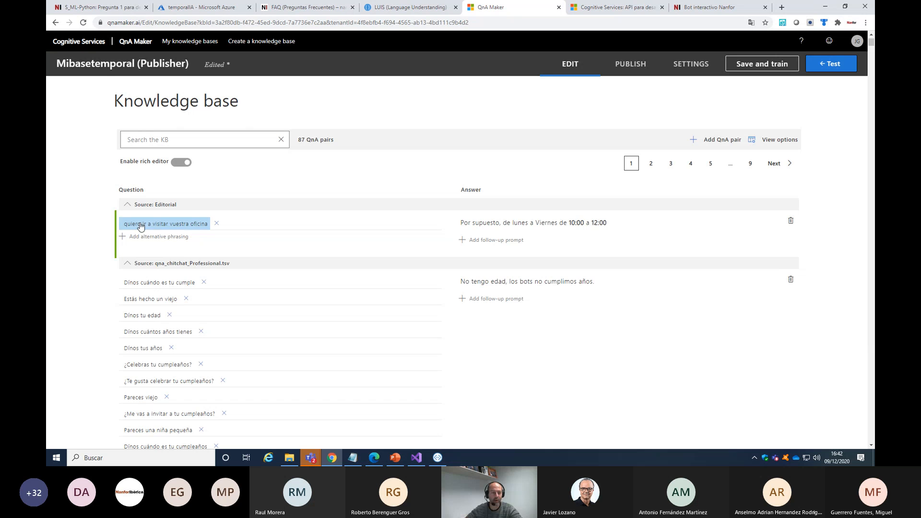
# Save and train the knowledge base with the new QnA pair, and start the test conversation over
pyautogui.click(128, 264)
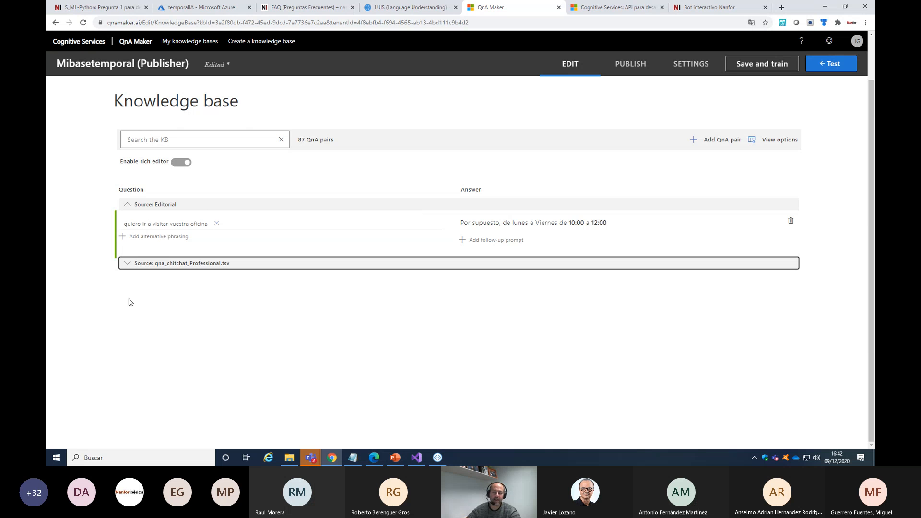
pyautogui.click(768, 59)
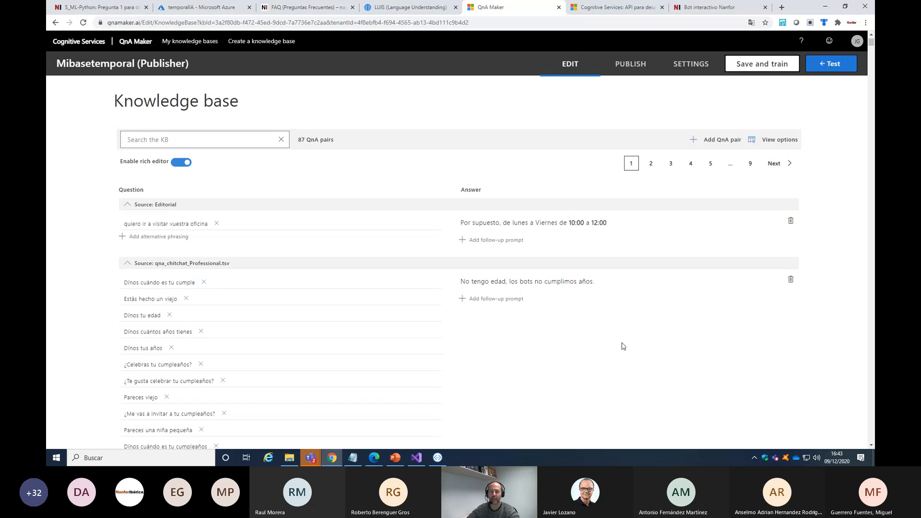
pyautogui.click(831, 64)
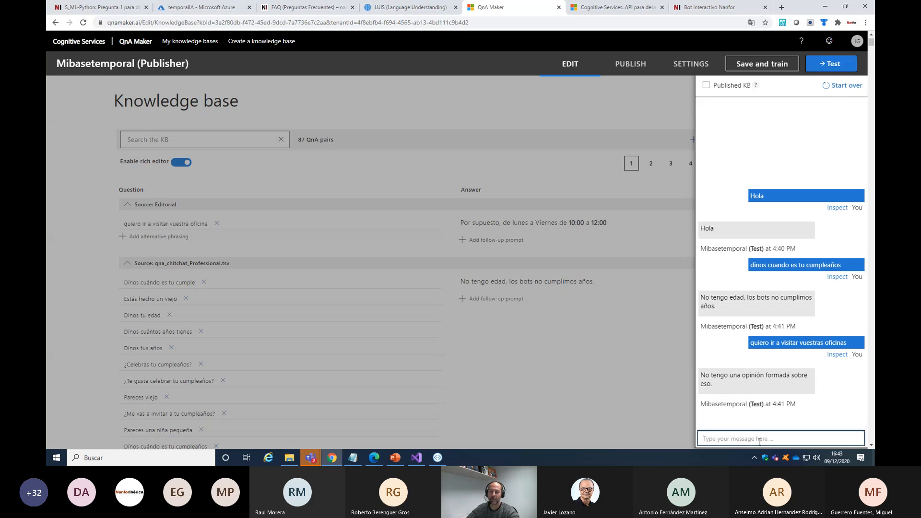
pyautogui.click(844, 85)
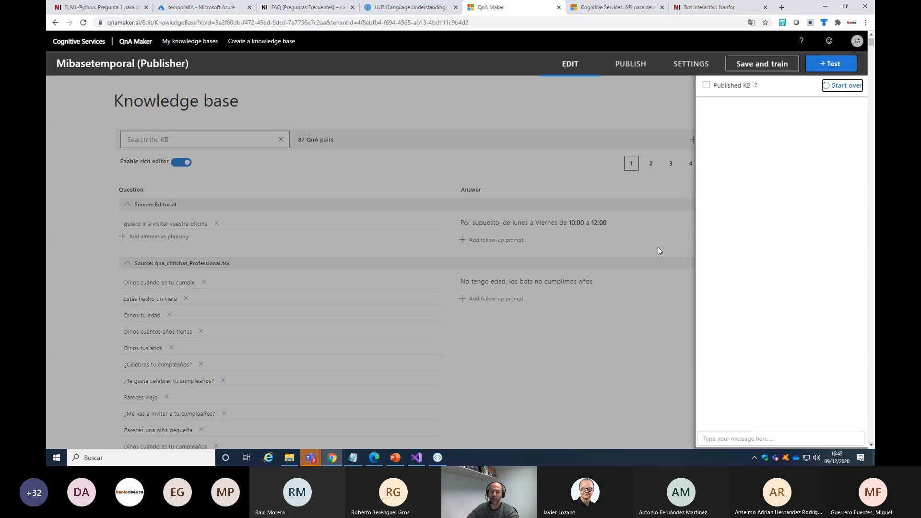
# Test the retrained knowledge base by sending "hola" and "quiero ir a visitar vuestra oficina" in the test chat
pyautogui.click(733, 437)
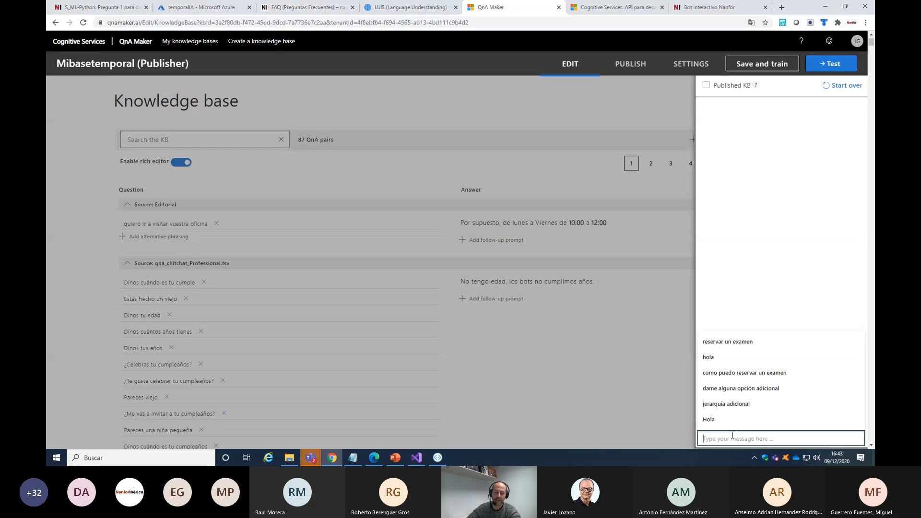
pyautogui.write('hola')
pyautogui.press('Return')
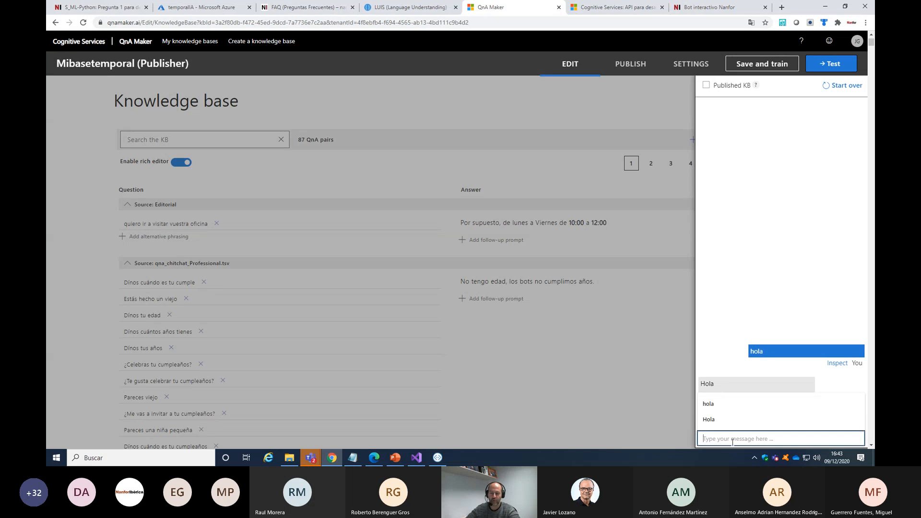
pyautogui.click(729, 440)
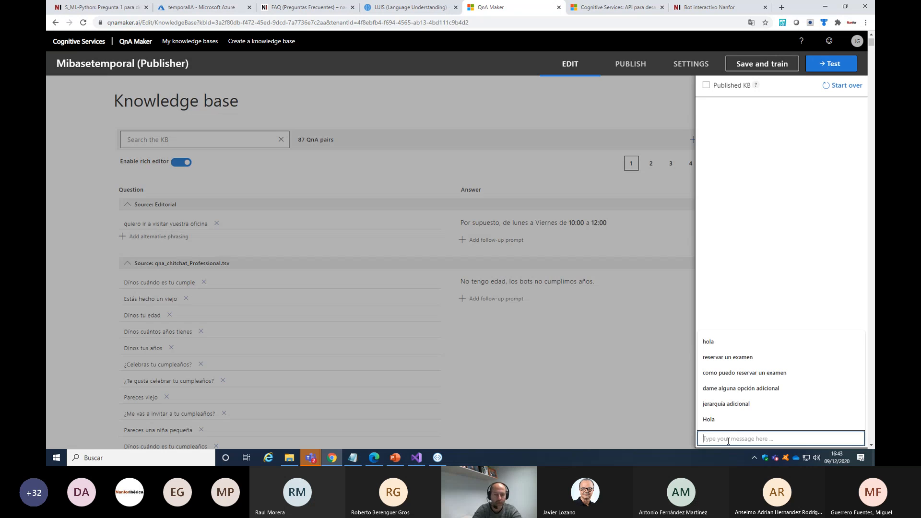
pyautogui.write('quiero ir a ')
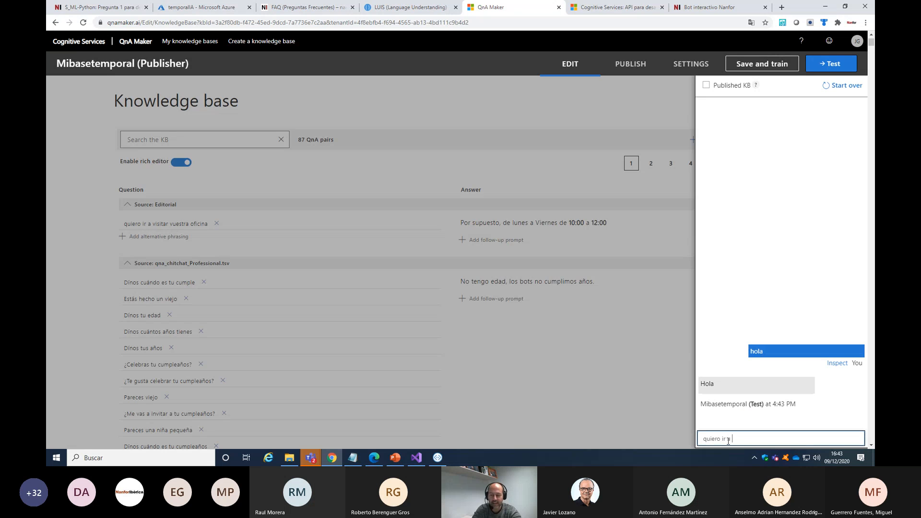
pyautogui.write('visitar vuestra oficina')
pyautogui.press('Return')
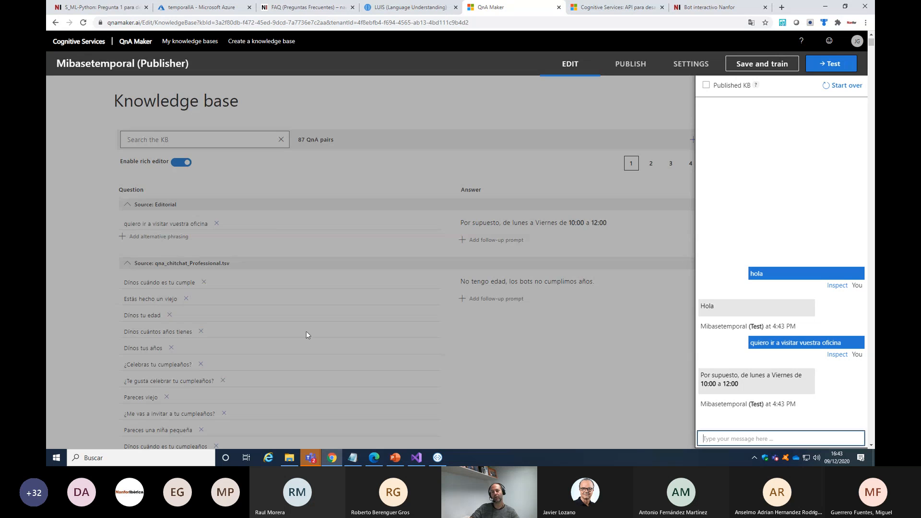
# Publish the Mibasetemporal knowledge base to its QnA Maker service and view the Postman and Curl versions of the HTTP request
pyautogui.click(837, 66)
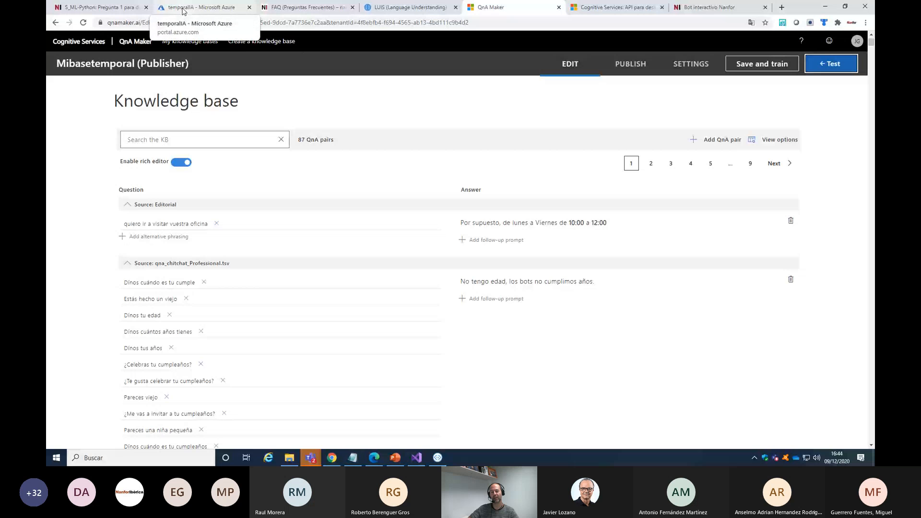
pyautogui.click(621, 76)
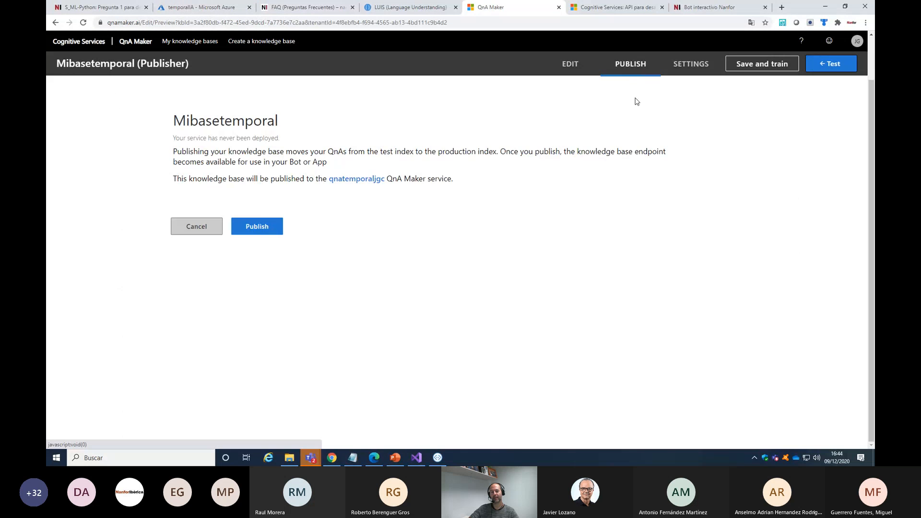
pyautogui.click(258, 226)
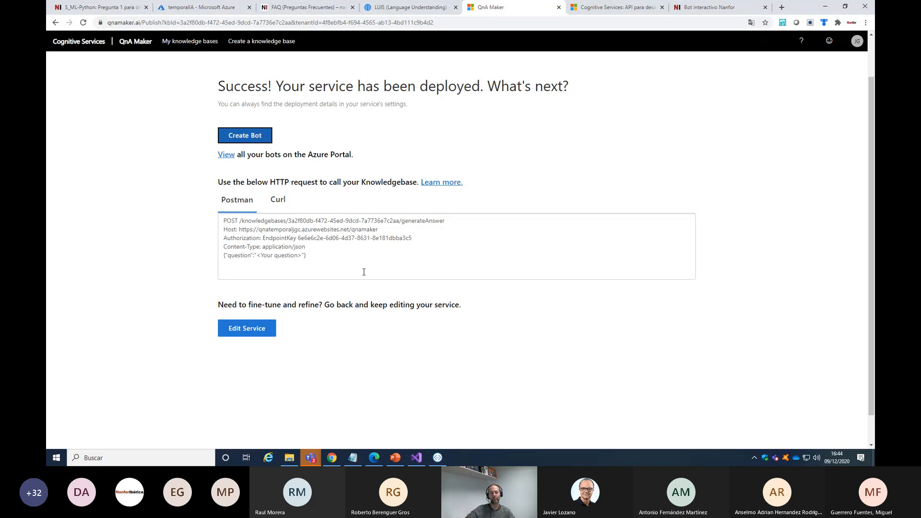
pyautogui.moveTo(307, 256); pyautogui.dragTo(214, 219)
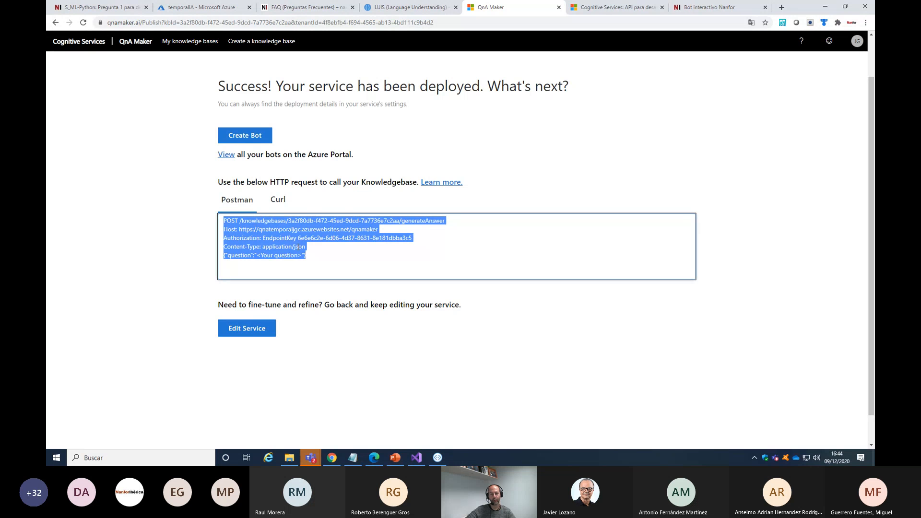
pyautogui.click(277, 201)
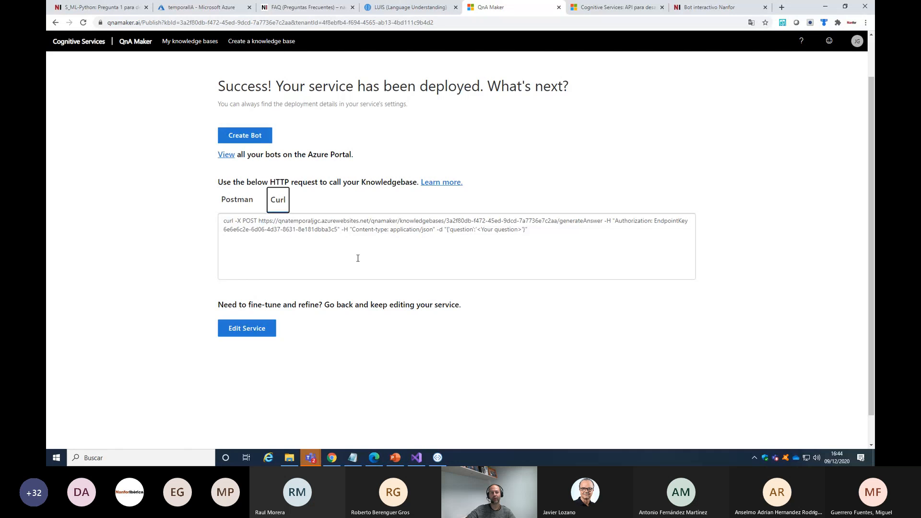
# Switch to the Azure portal, review the pricing tiers of the qnatemporaljgc Cognitive Services resource, and return to the temporalIA resource group
pyautogui.click(194, 6)
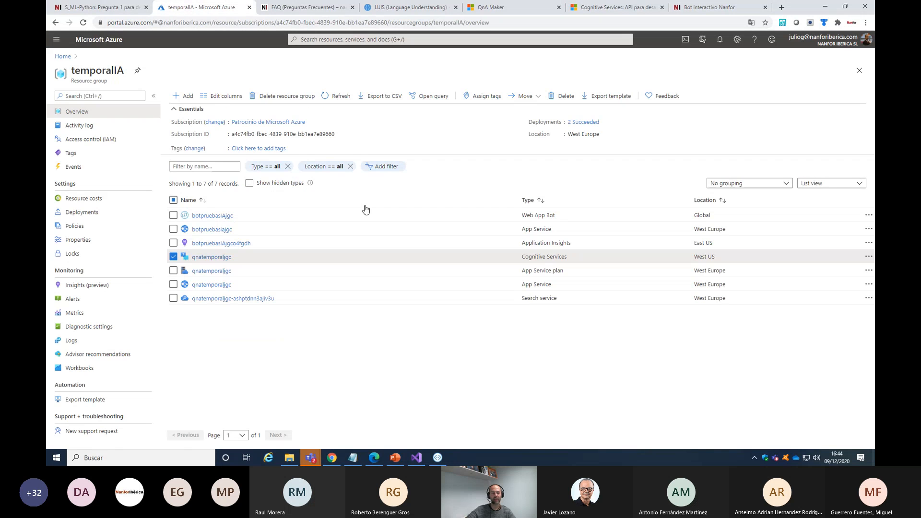
pyautogui.click(212, 257)
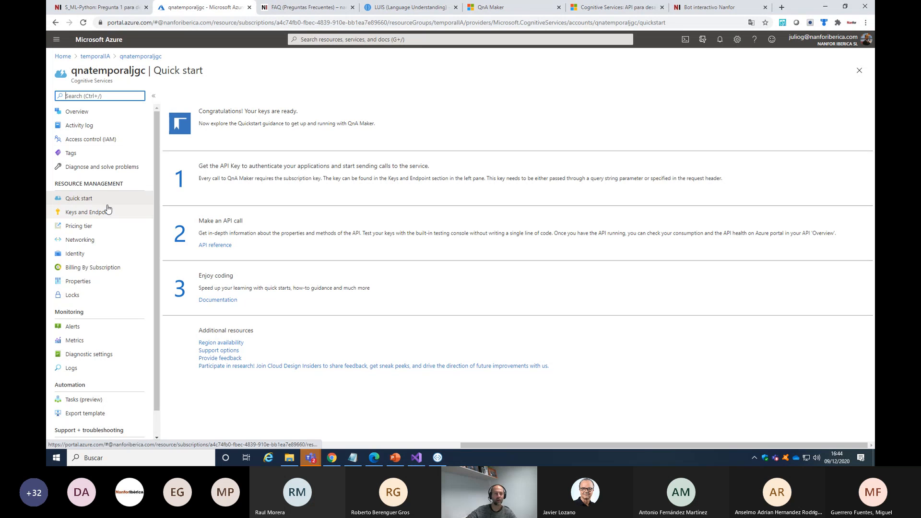
pyautogui.click(87, 228)
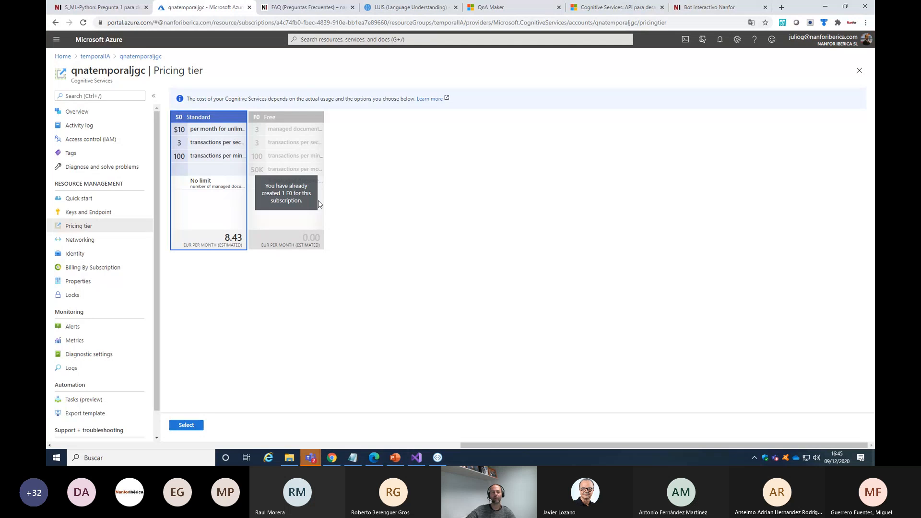
pyautogui.click(95, 56)
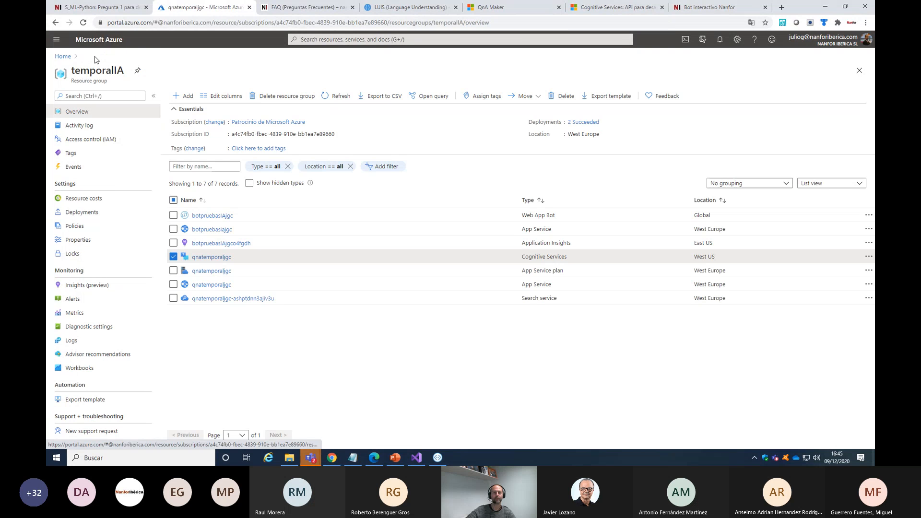
# Switch to the webinar meeting window in Microsoft Teams and read the attendees' questions in the meeting chat
pyautogui.click(310, 458)
pyautogui.click(268, 407)
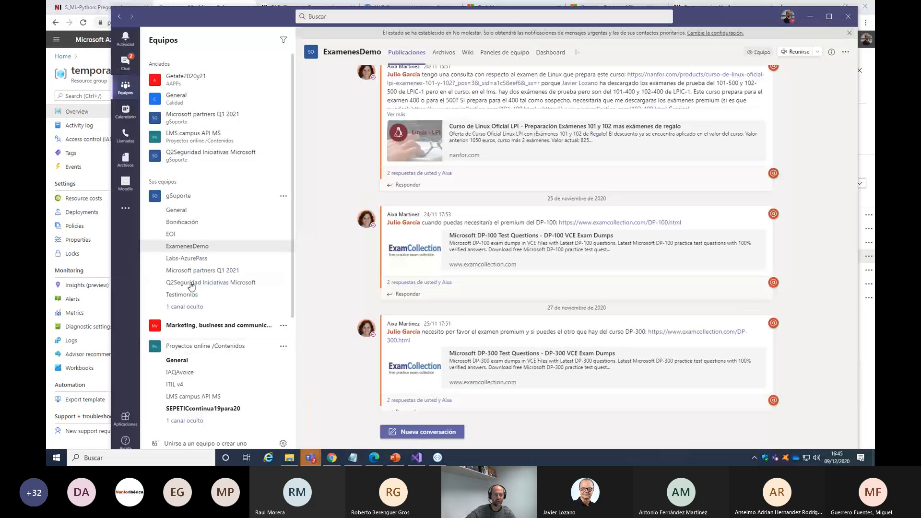
pyautogui.moveTo(311, 458)
pyautogui.click(361, 413)
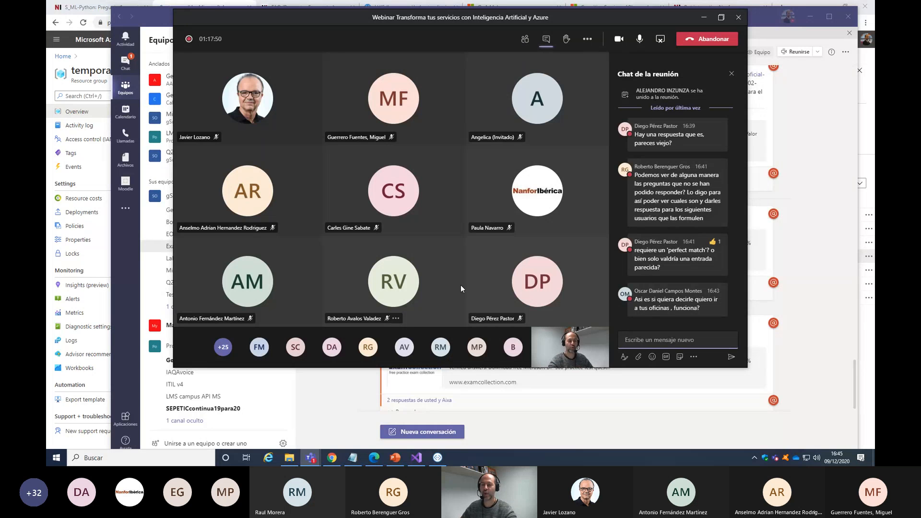
pyautogui.moveTo(670, 149)
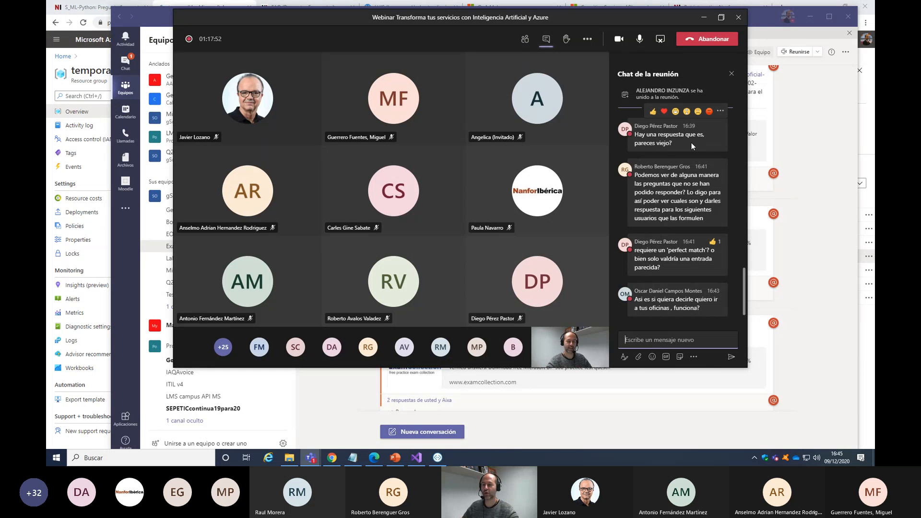
pyautogui.moveTo(661, 238)
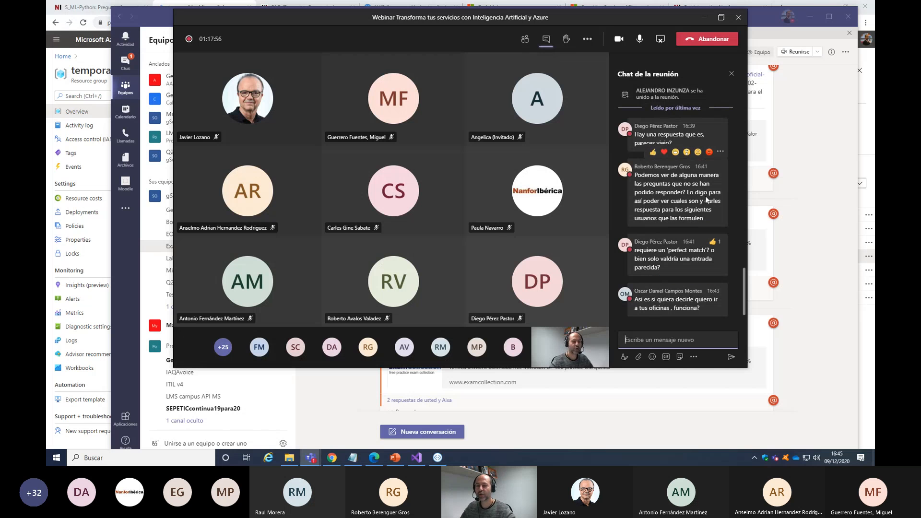
pyautogui.moveTo(438, 458)
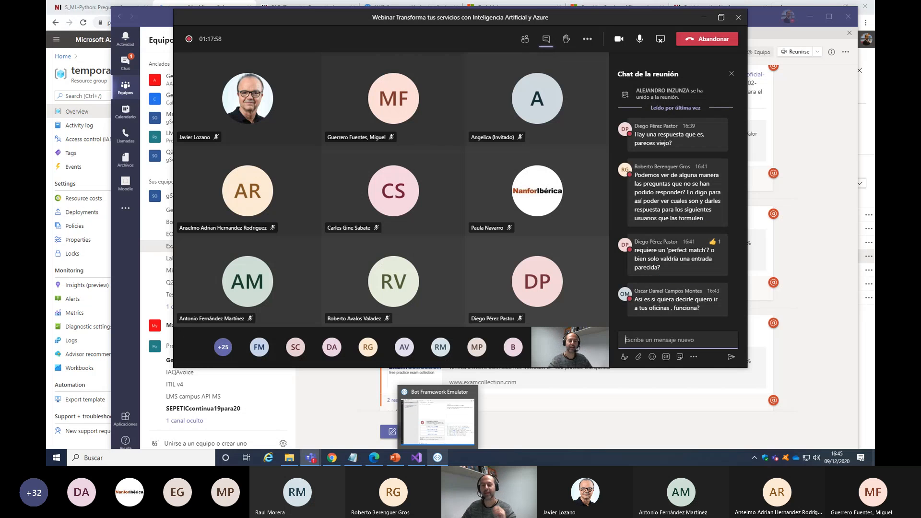
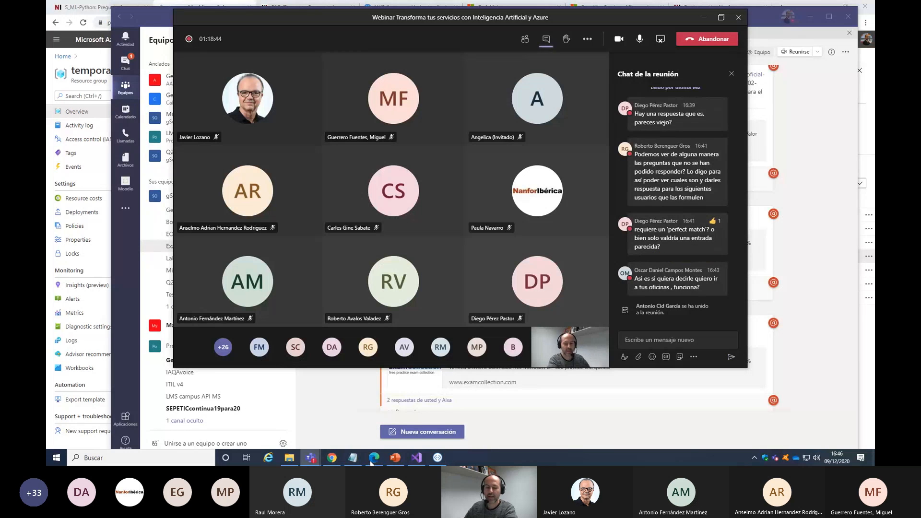
# Switch to QnA Maker in Chrome and return from the deployment page to the Mibasetemporal knowledge base editor
pyautogui.click(332, 458)
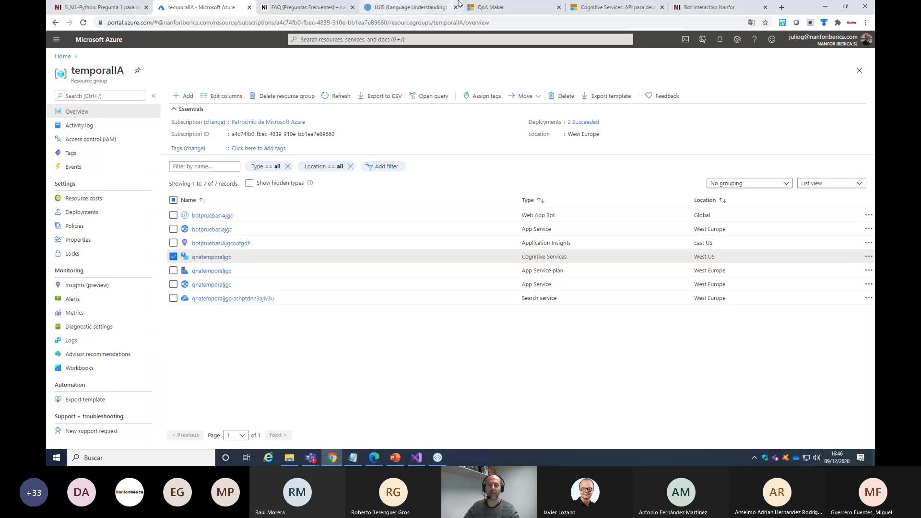
pyautogui.click(509, 7)
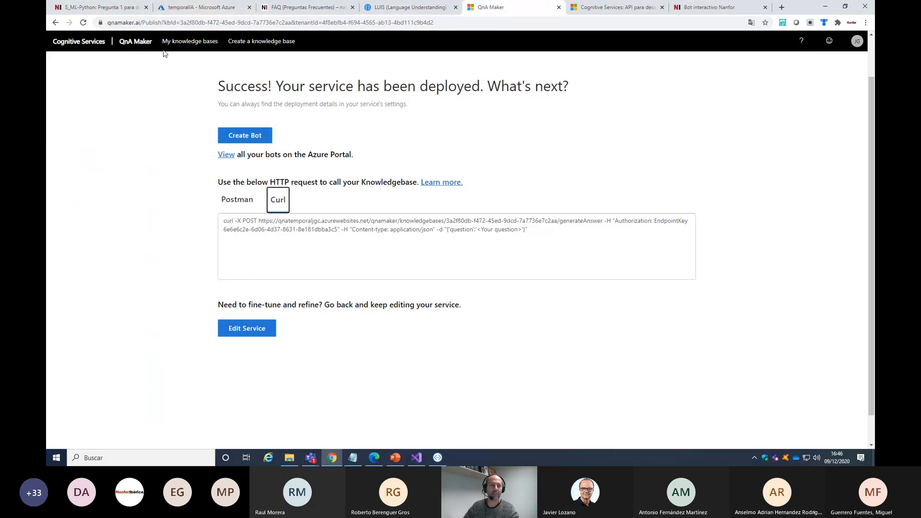
pyautogui.click(55, 23)
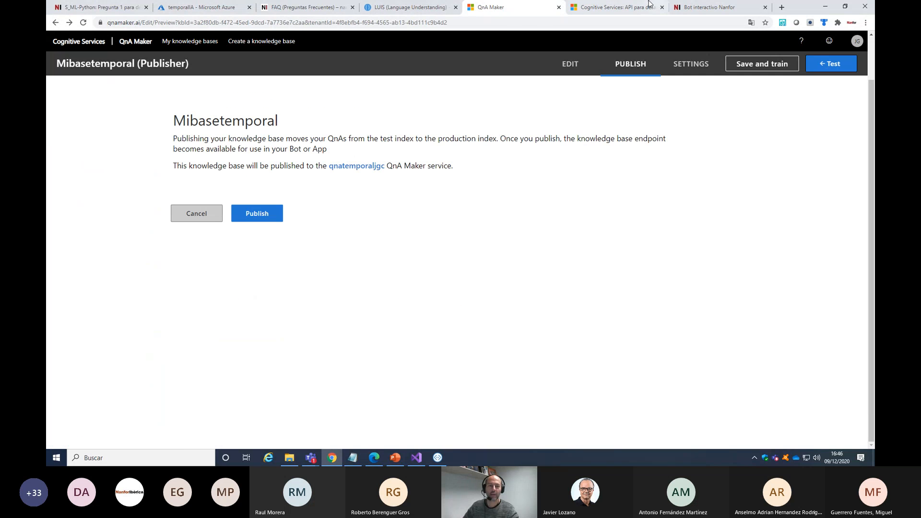
pyautogui.click(55, 22)
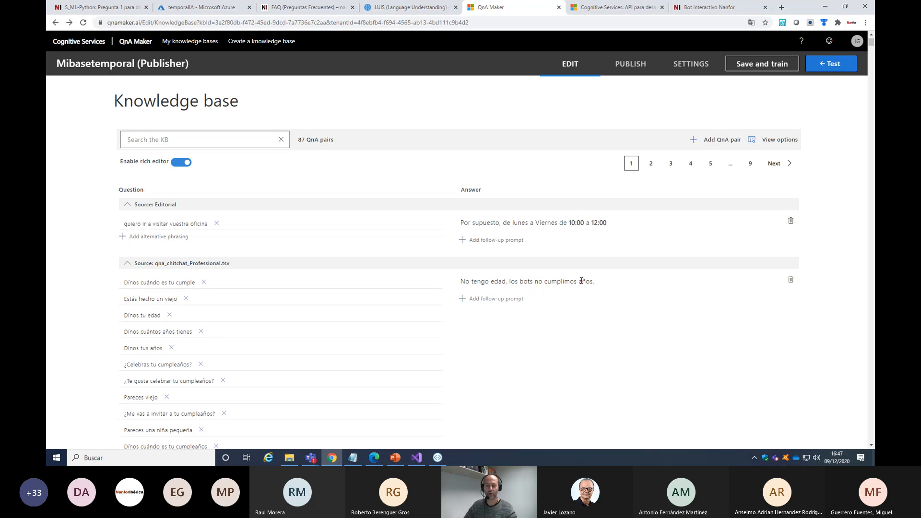
# Test the Mibasetemporal knowledge base by sending "dime tu edad" in the test chat
pyautogui.click(839, 61)
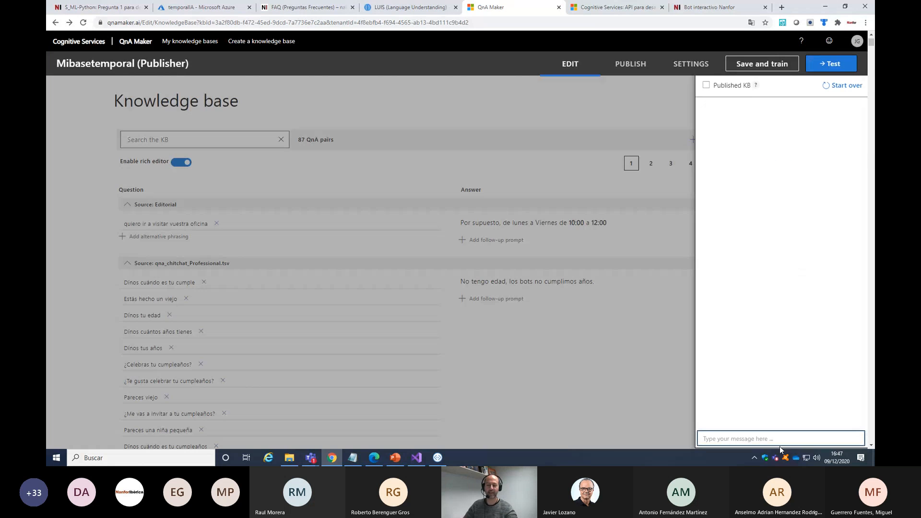
pyautogui.write('di')
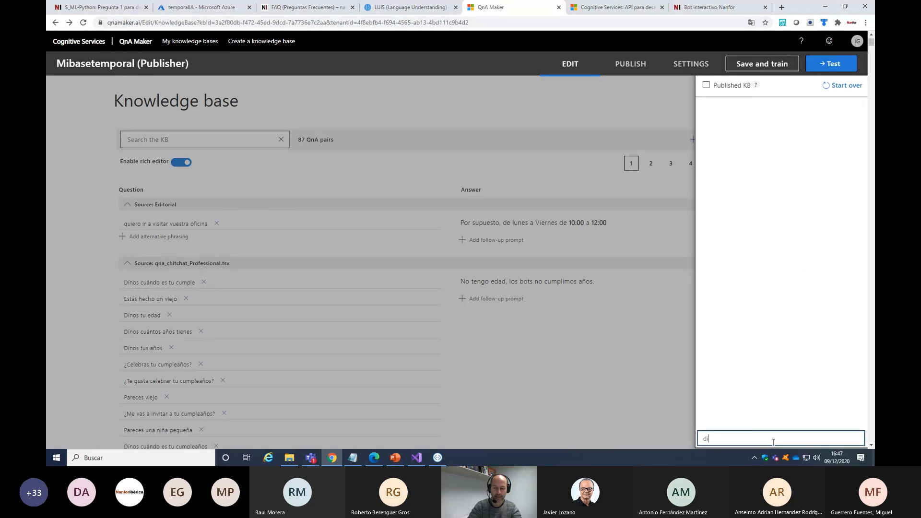
pyautogui.write('me tu edad')
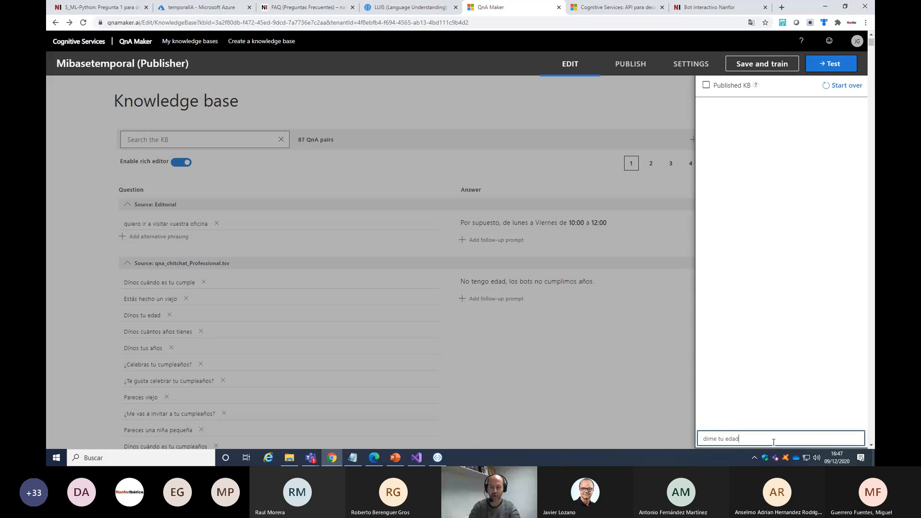
pyautogui.press('Return')
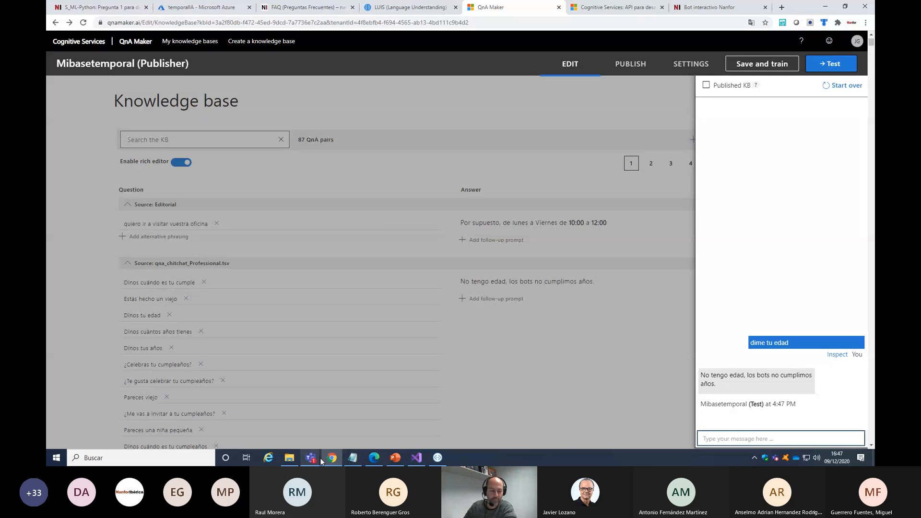
# Switch to the webinar meeting window in Microsoft Teams and reread the attendees' questions about exact matches and unanswered queries
pyautogui.moveTo(315, 461)
pyautogui.click(375, 410)
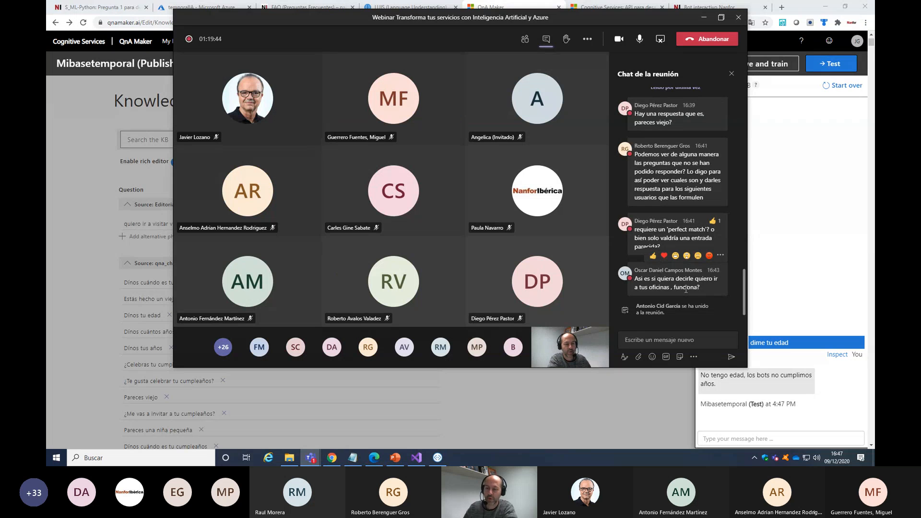
pyautogui.scroll(2, 687, 289)
pyautogui.scroll(-2, 693, 286)
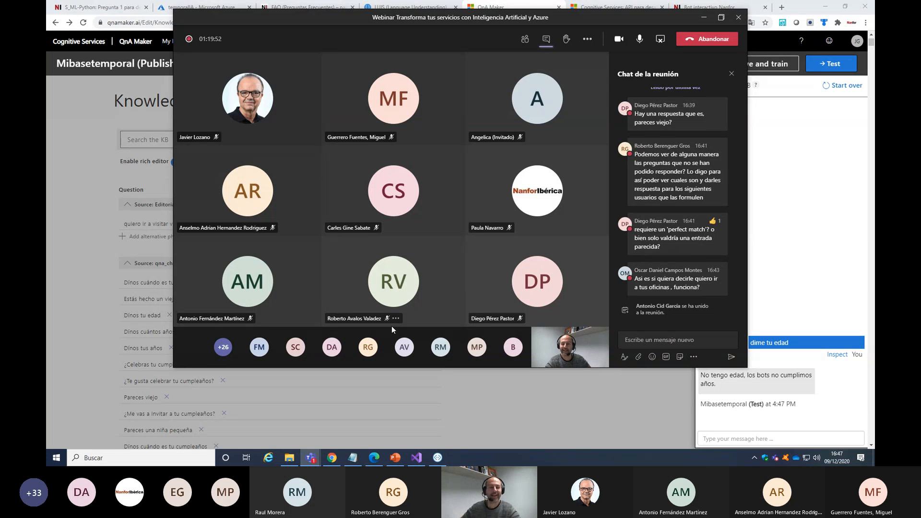
# Switch to the Azure portal, deselect the qnatemporaljgc Cognitive Services resource, and open the botpruebasIAjgc Web App Bot
pyautogui.click(441, 422)
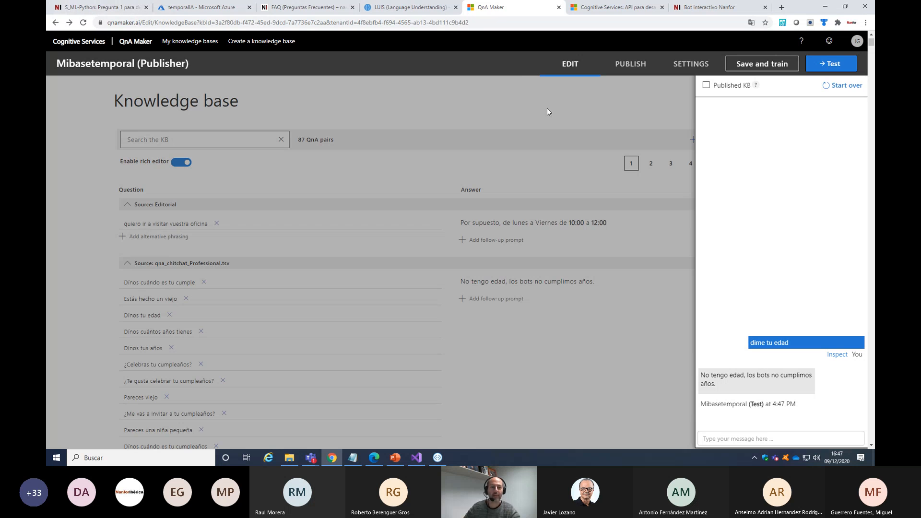
pyautogui.click(200, 6)
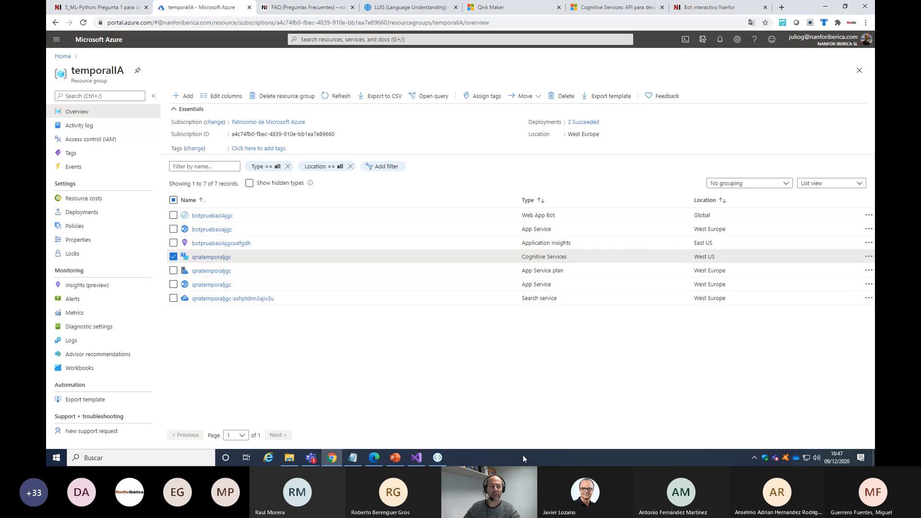
pyautogui.click(173, 258)
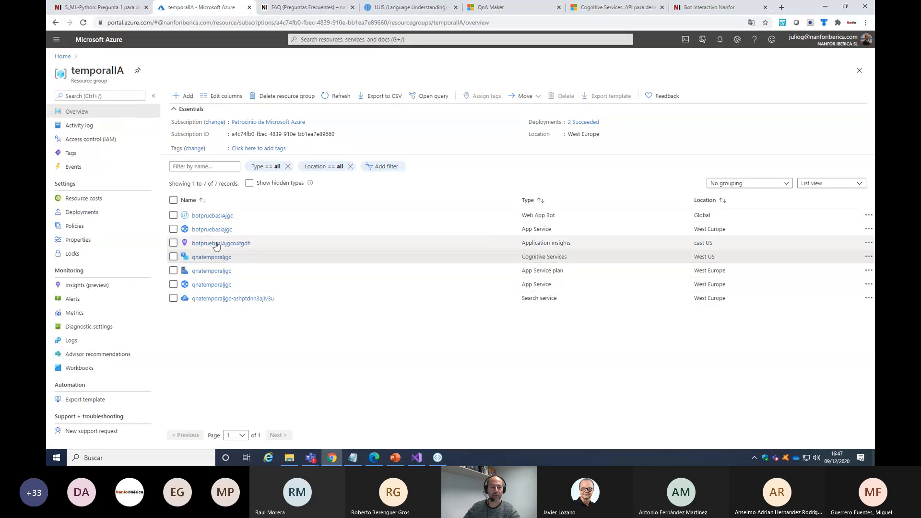
pyautogui.click(219, 216)
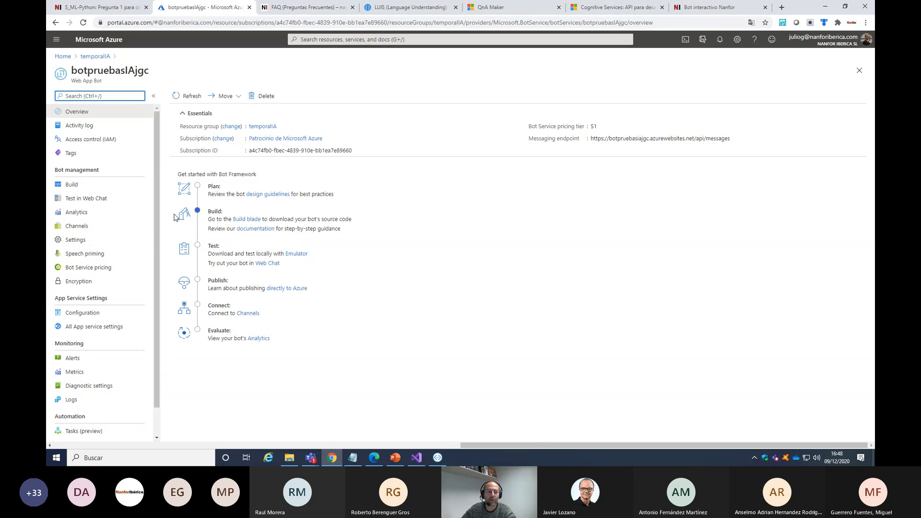
# Test the bot in Web Chat by sending a greeting that introduces the presenter by name, followed by "repites como un loro"
pyautogui.click(83, 202)
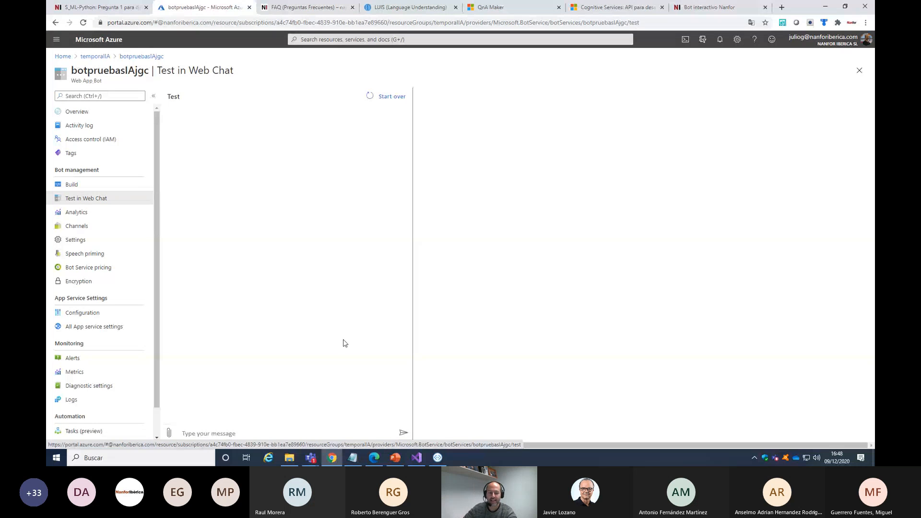
pyautogui.click(262, 430)
pyautogui.write('hola,')
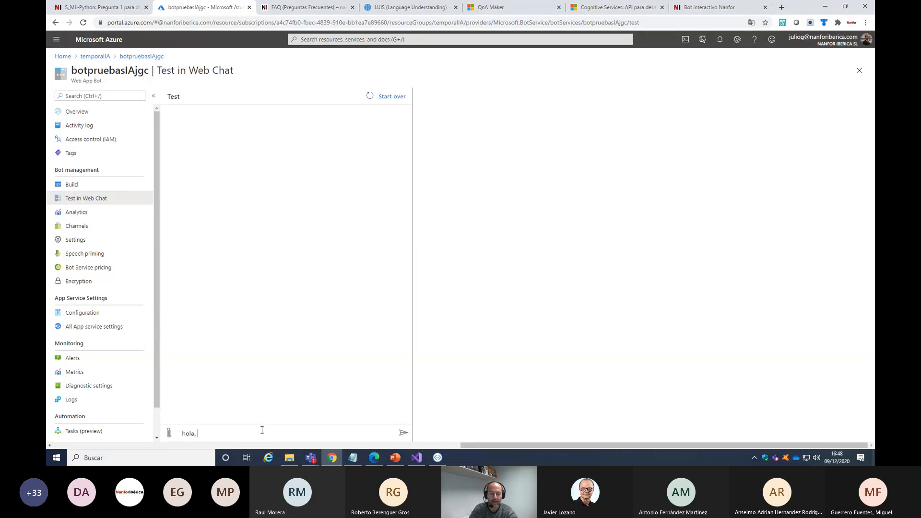
pyautogui.write(' mi nombre es julio')
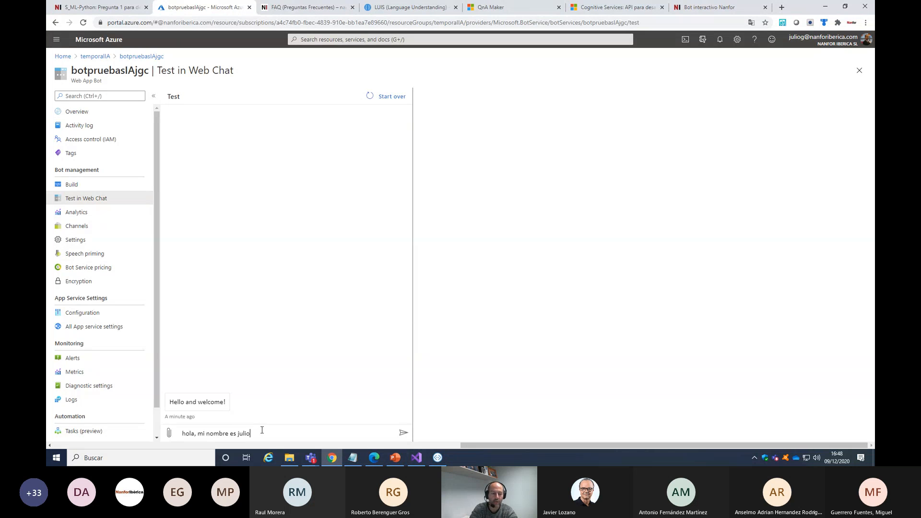
pyautogui.press('Return')
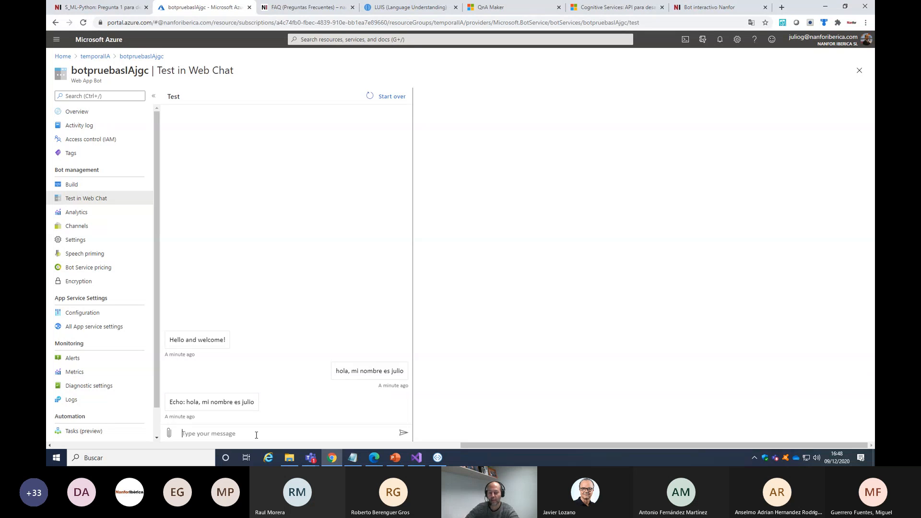
pyautogui.write('repites como un loro')
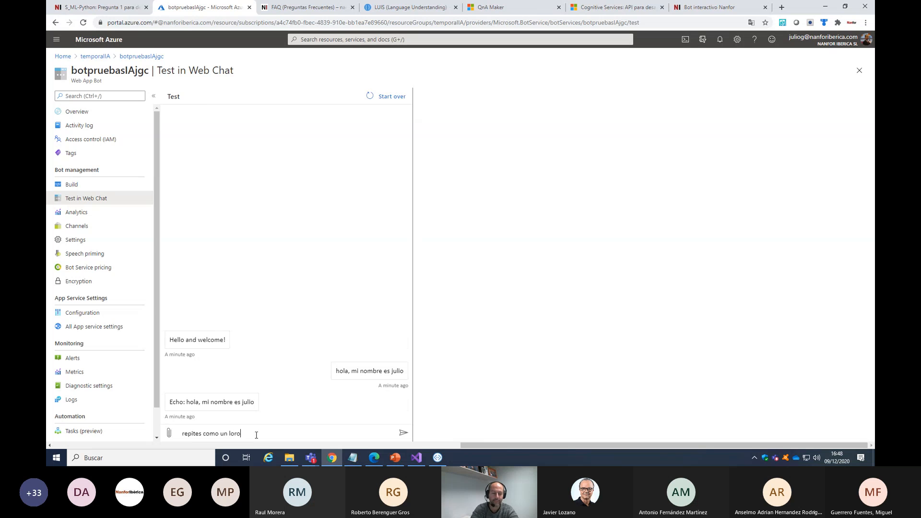
pyautogui.press('Return')
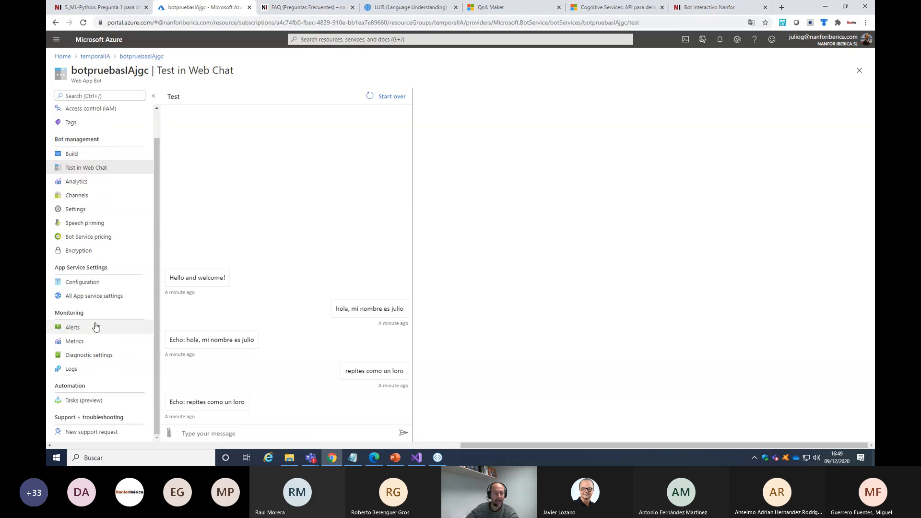
pyautogui.scroll(2, 99, 247)
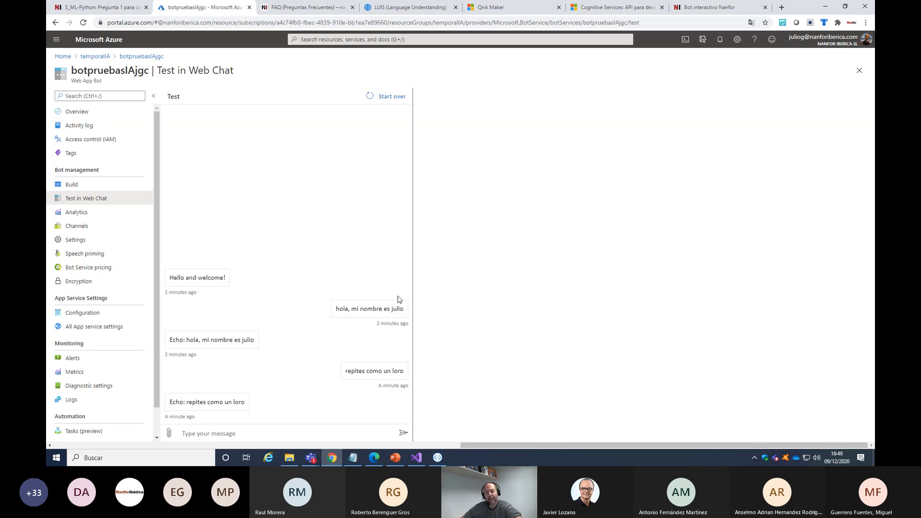
# Switch to the CoreBot solution in Visual Studio and review the service registrations in Startup.cs and the reply methods in MainRespuestas.cs
pyautogui.click(416, 458)
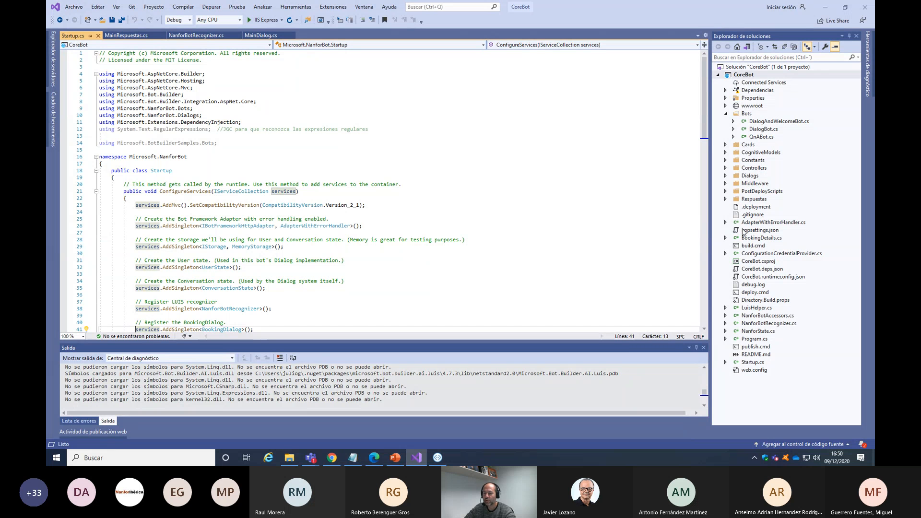
pyautogui.scroll(-2, 277, 216)
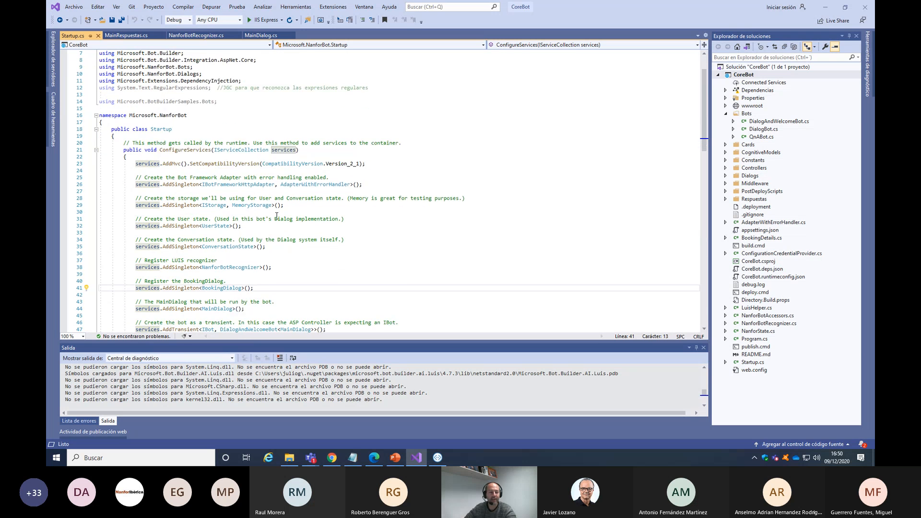
pyautogui.scroll(-1, 277, 216)
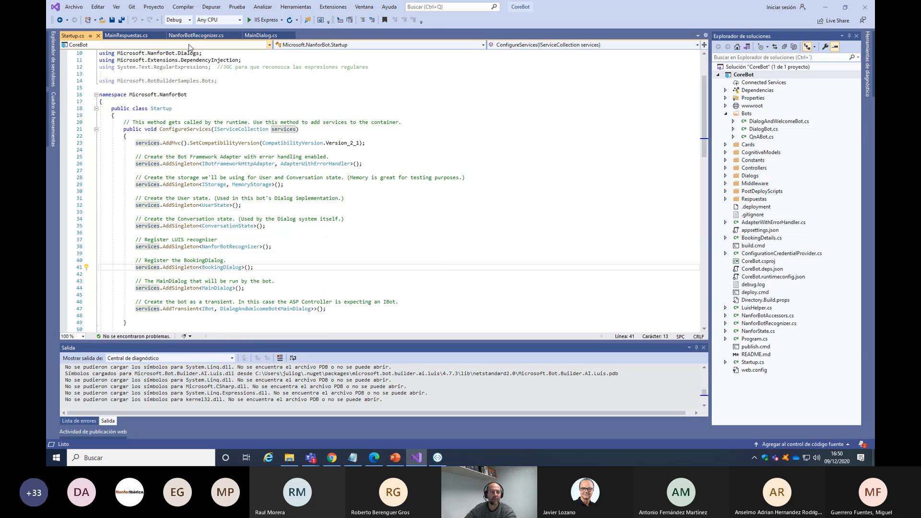
pyautogui.click(126, 36)
pyautogui.scroll(7, 338, 307)
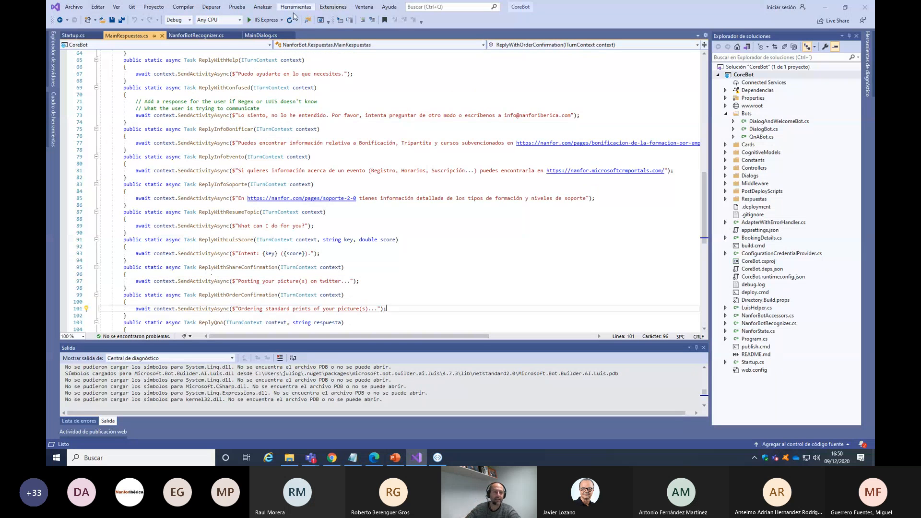
# Examine in MainDialog.cs how the bot calls QnAMakerMessage and the _luisRecognizer.RecognizeAsync fallback, highlighting both calls
pyautogui.click(260, 35)
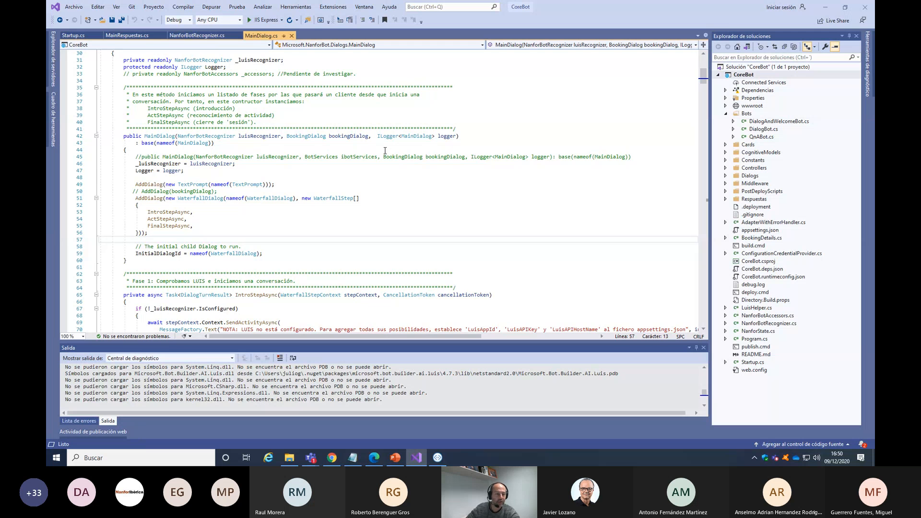
pyautogui.scroll(-10, 385, 151)
pyautogui.scroll(-20, 315, 204)
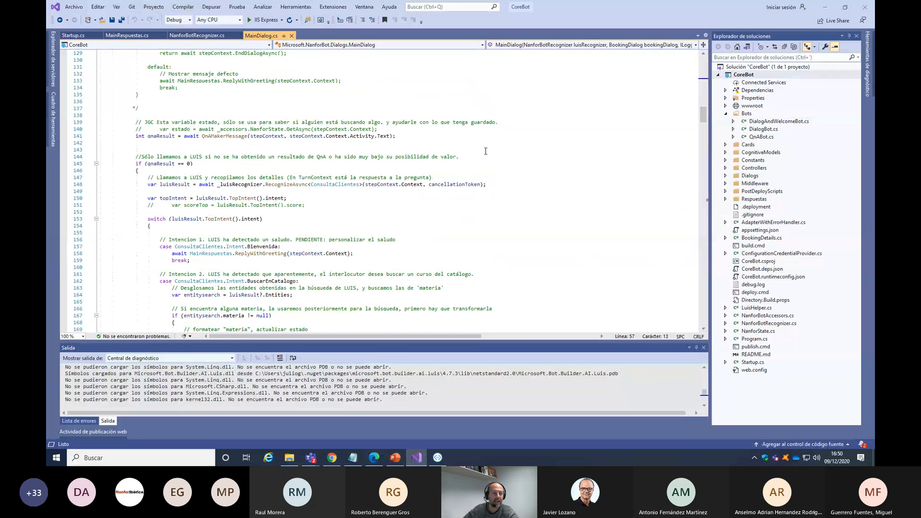
pyautogui.scroll(1, 486, 152)
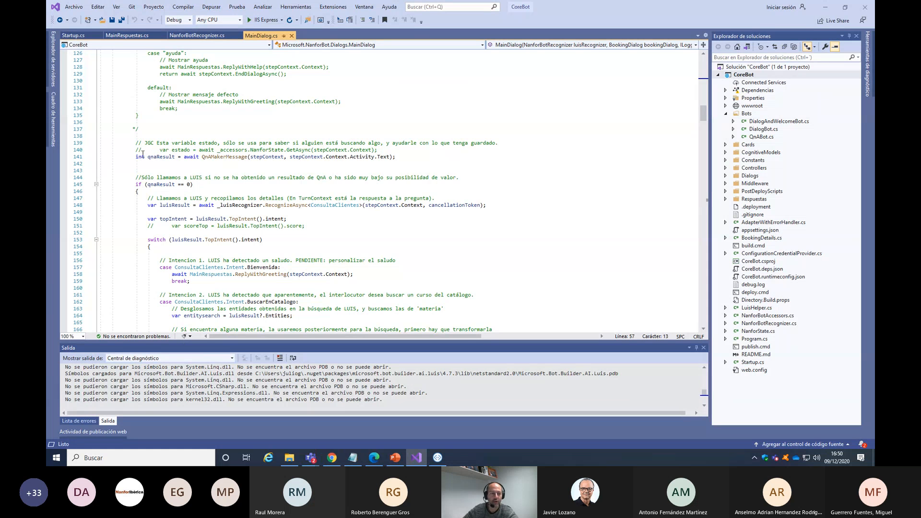
pyautogui.moveTo(135, 157); pyautogui.dragTo(429, 156)
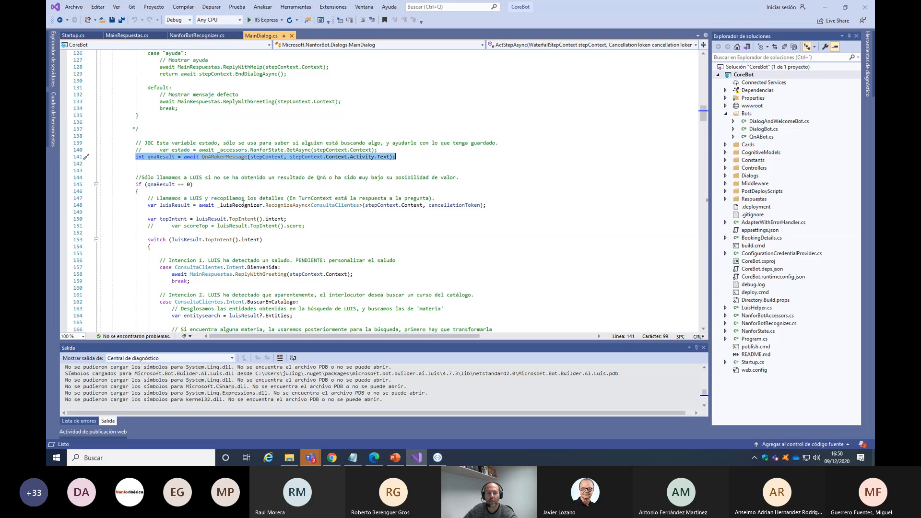
pyautogui.moveTo(215, 205); pyautogui.dragTo(335, 205)
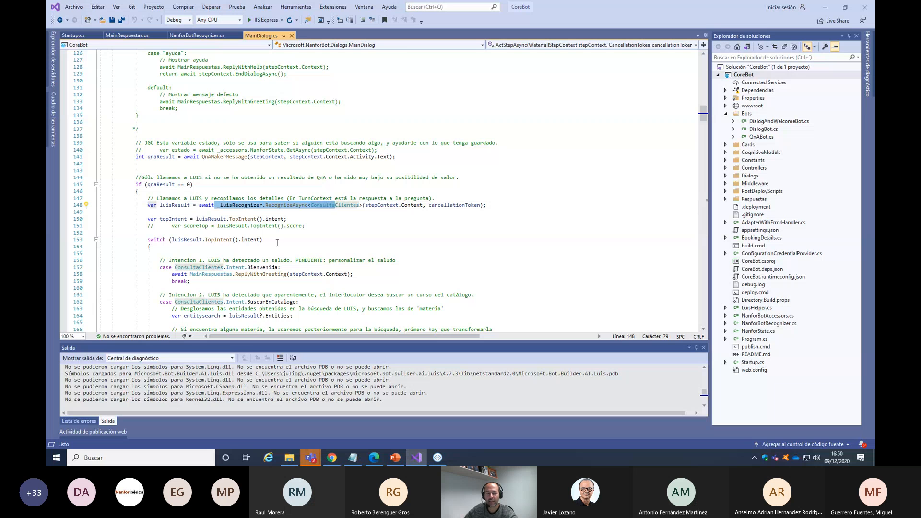
pyautogui.click(237, 155)
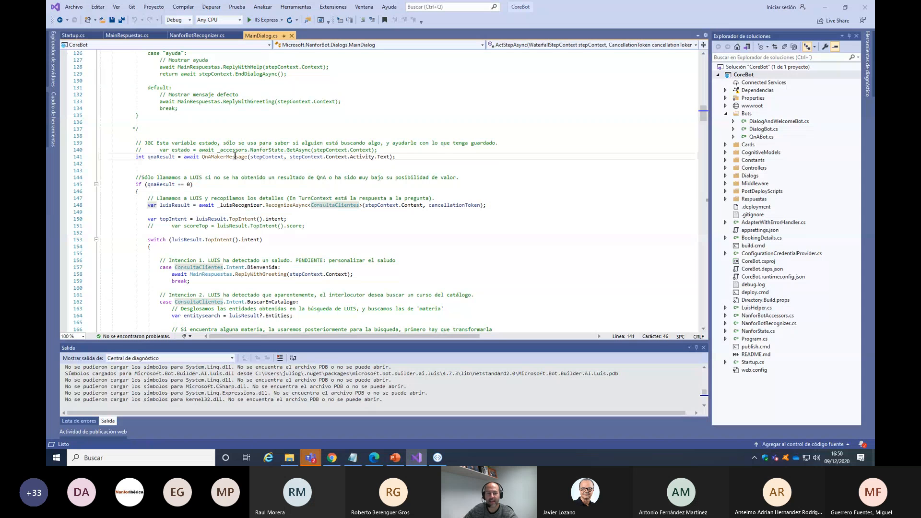
pyautogui.click(261, 205)
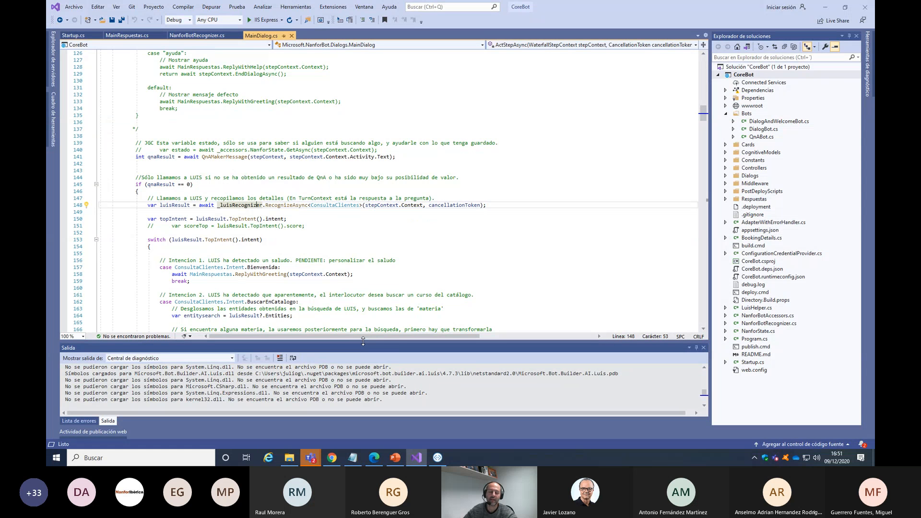
# Switch to the Bot interactivo Nanfor page in Chrome, send "Hola" to Nanfor Bot and review its replies
pyautogui.click(331, 462)
pyautogui.click(713, 8)
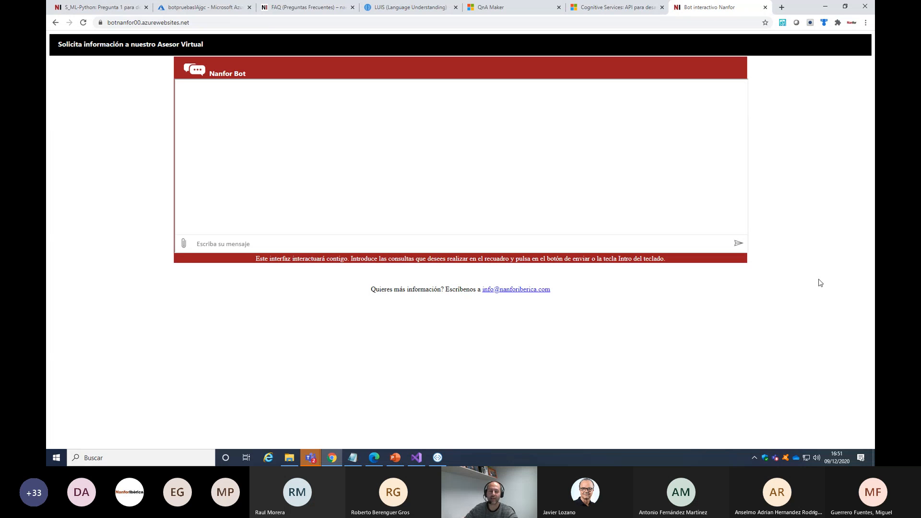
pyautogui.click(211, 244)
pyautogui.write('Hola')
pyautogui.press('Return')
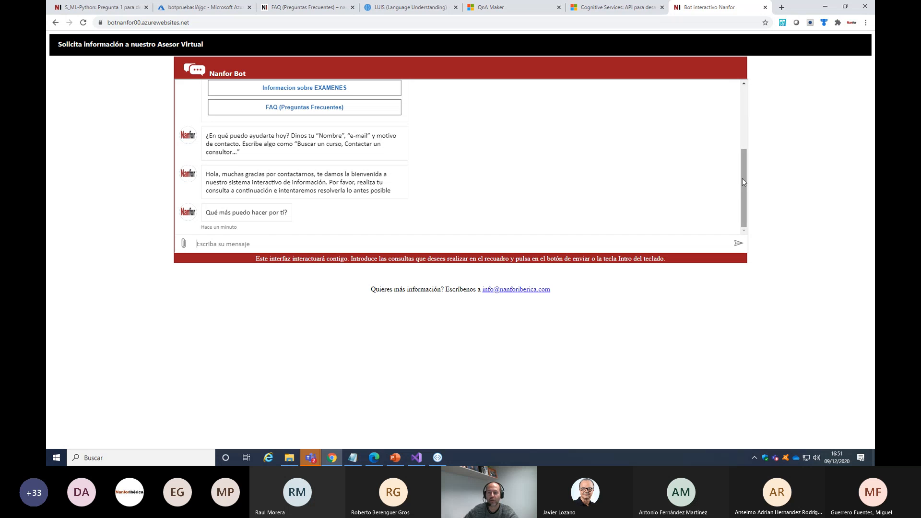
pyautogui.moveTo(742, 179)
pyautogui.mouseDown()
pyautogui.moveTo(741, 115)
pyautogui.moveTo(751, 190)
pyautogui.mouseUp()
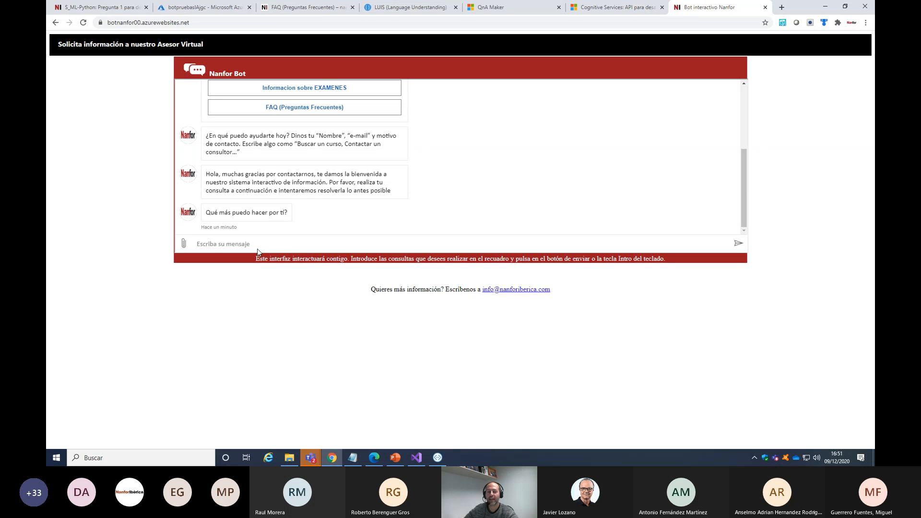
# Ask Nanfor Bot "que es un pase de azure" and highlight the FAQ answer about redeeming an Azure Pass
pyautogui.click(246, 242)
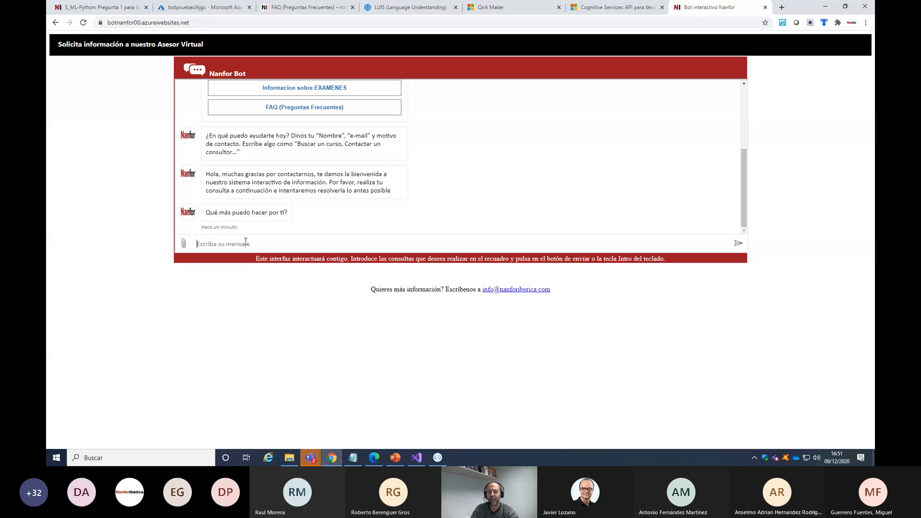
pyautogui.write('que es')
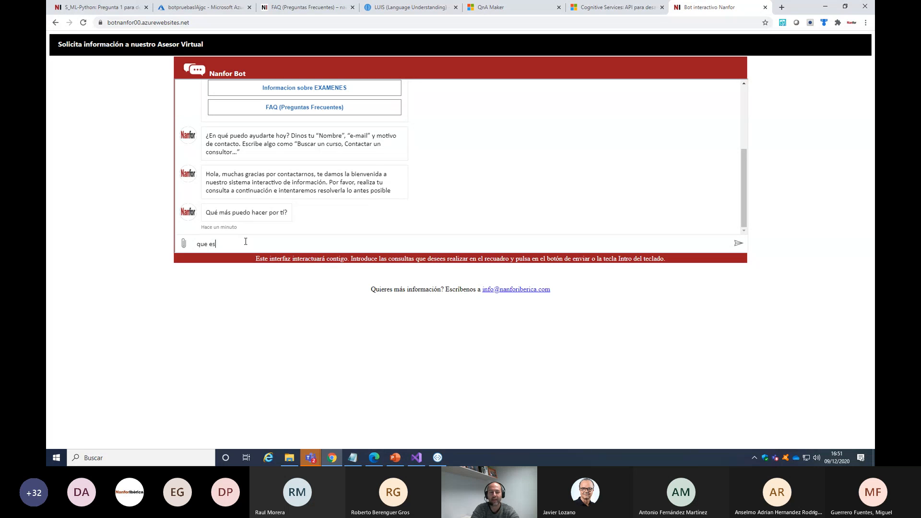
pyautogui.write(' un pase de azure')
pyautogui.press('Return')
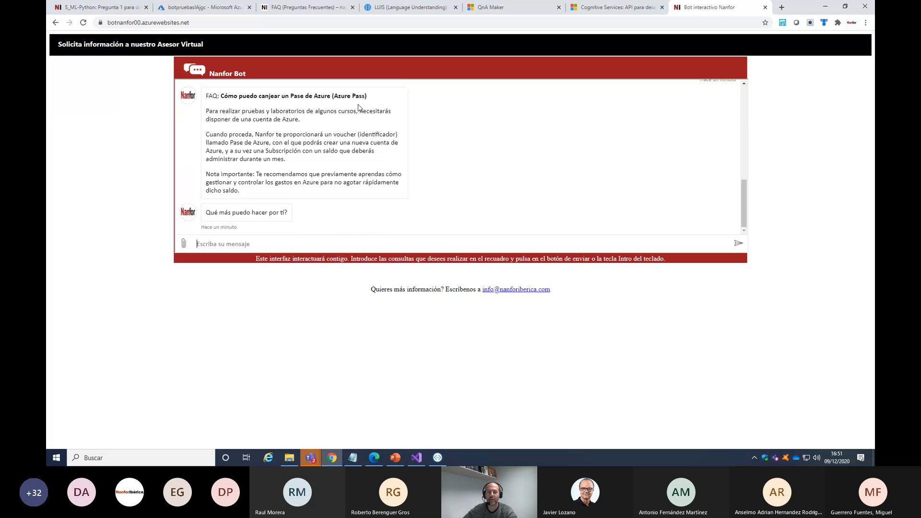
pyautogui.moveTo(205, 95); pyautogui.dragTo(374, 194)
pyautogui.click(465, 196)
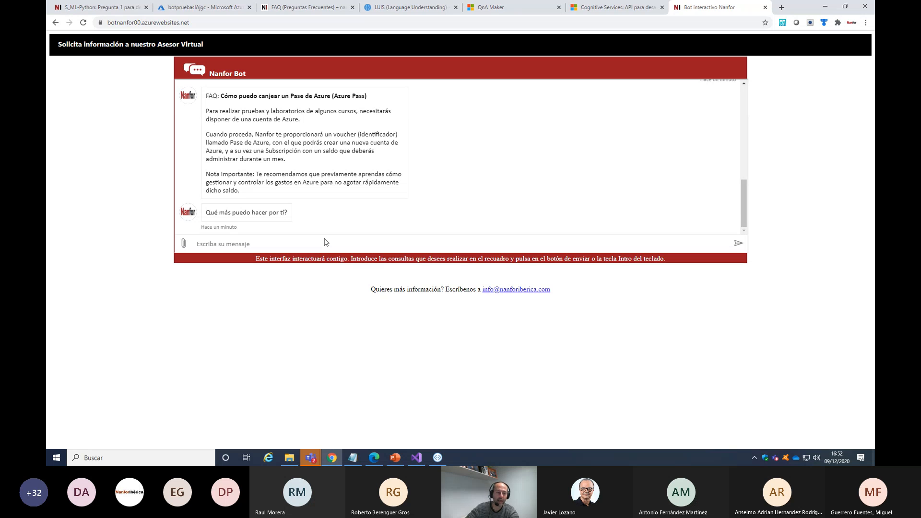
# Send Nanfor Bot the message "quiero realizar un curso de ITIL" and highlight the line introducing its suggestions
pyautogui.write('quiero resal')
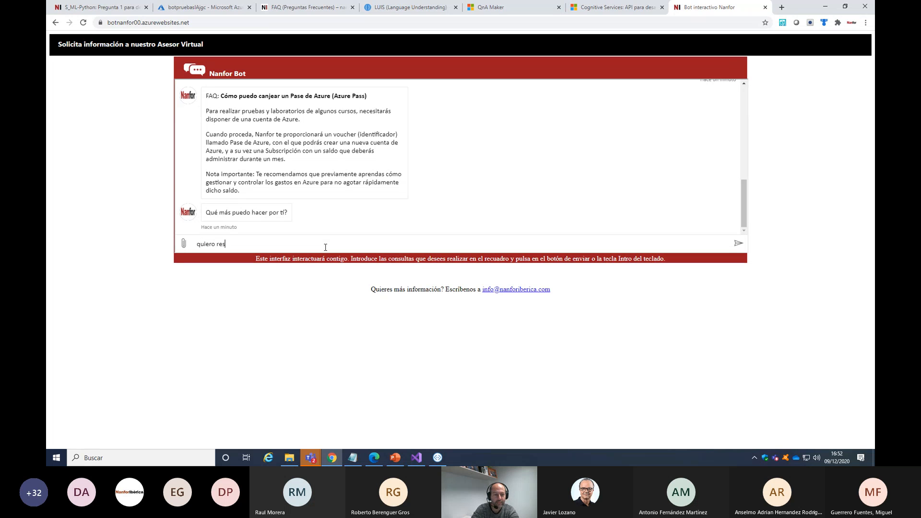
pyautogui.press('BackSpace')
pyautogui.write('ealizar un curso de ITIL')
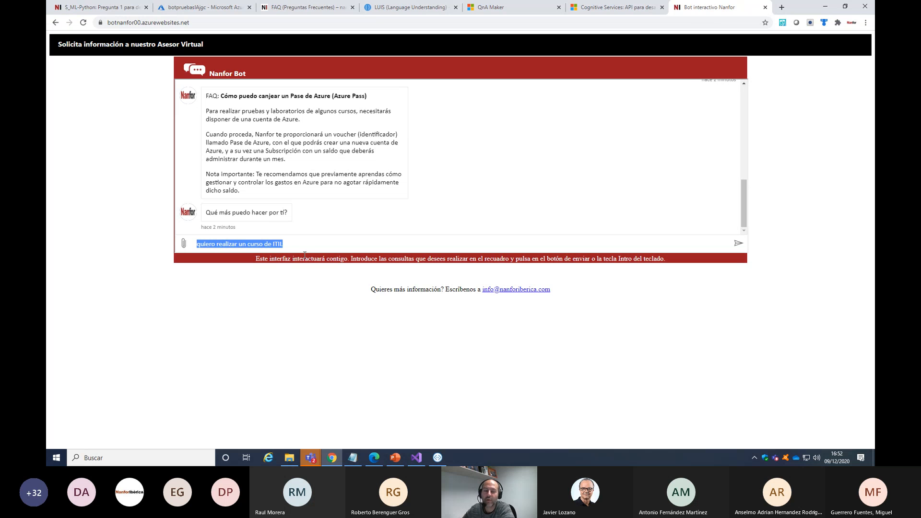
pyautogui.click(303, 244)
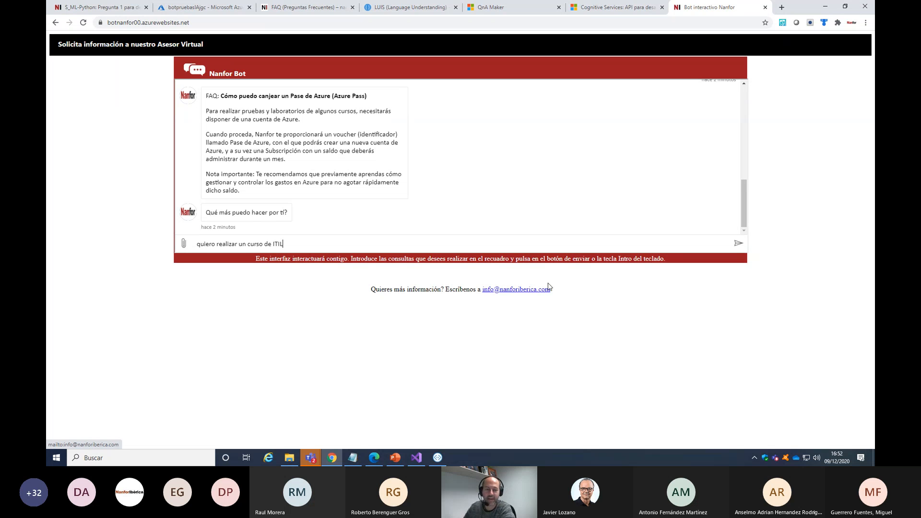
pyautogui.click(738, 243)
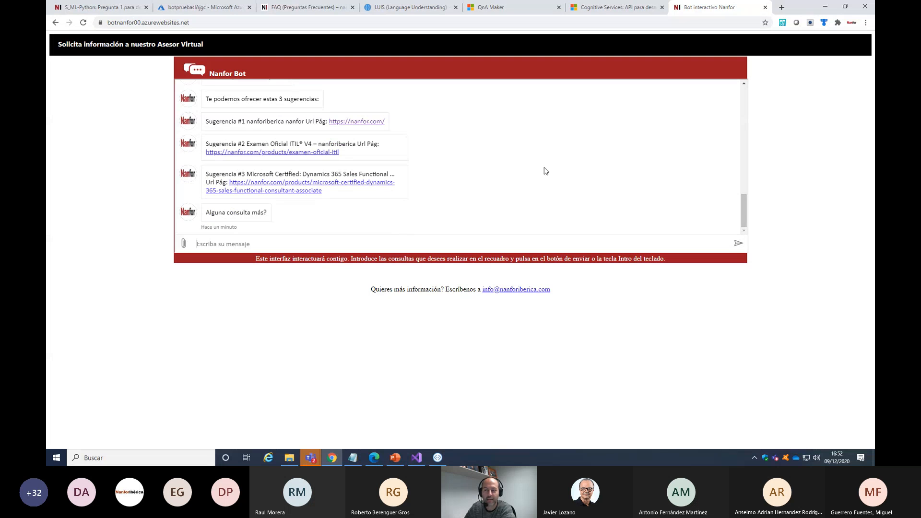
pyautogui.moveTo(745, 213)
pyautogui.mouseDown()
pyautogui.moveTo(744, 188)
pyautogui.moveTo(747, 207)
pyautogui.mouseUp()
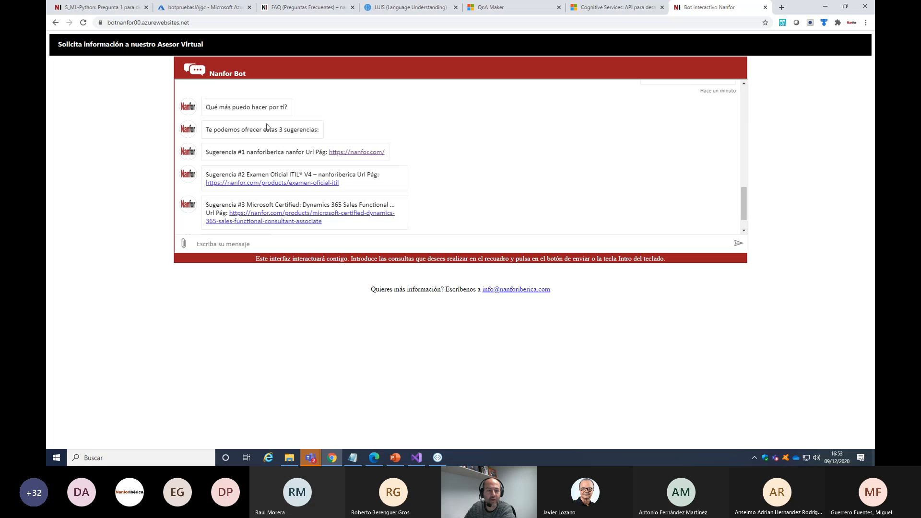
pyautogui.moveTo(207, 128); pyautogui.dragTo(323, 132)
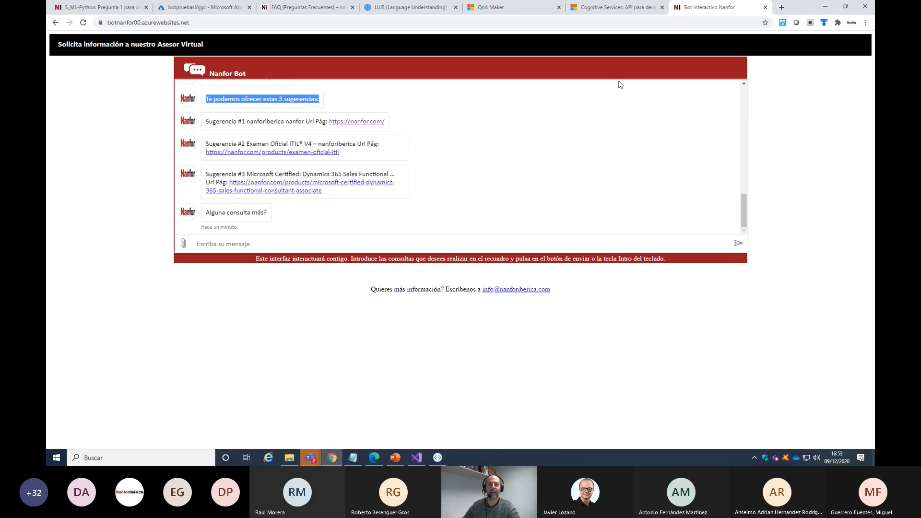
pyautogui.click(417, 8)
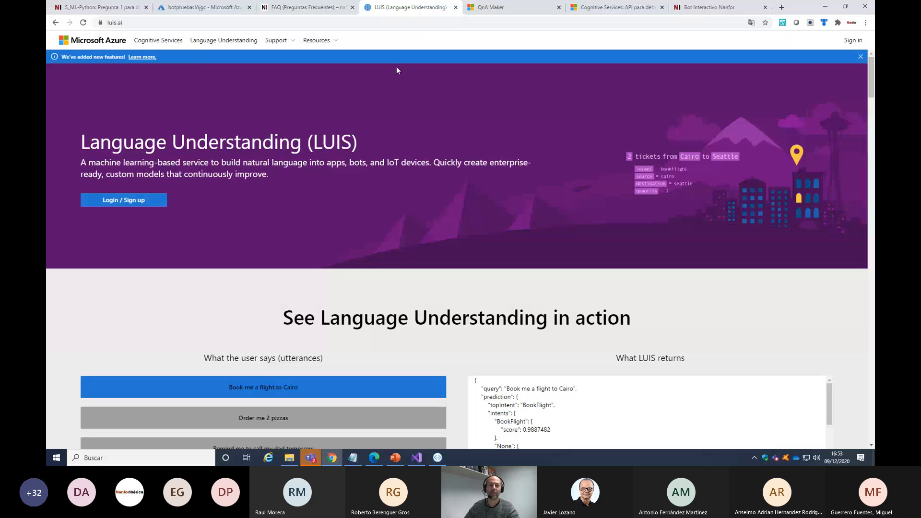
pyautogui.click(115, 22)
pyautogui.rightClick(116, 23)
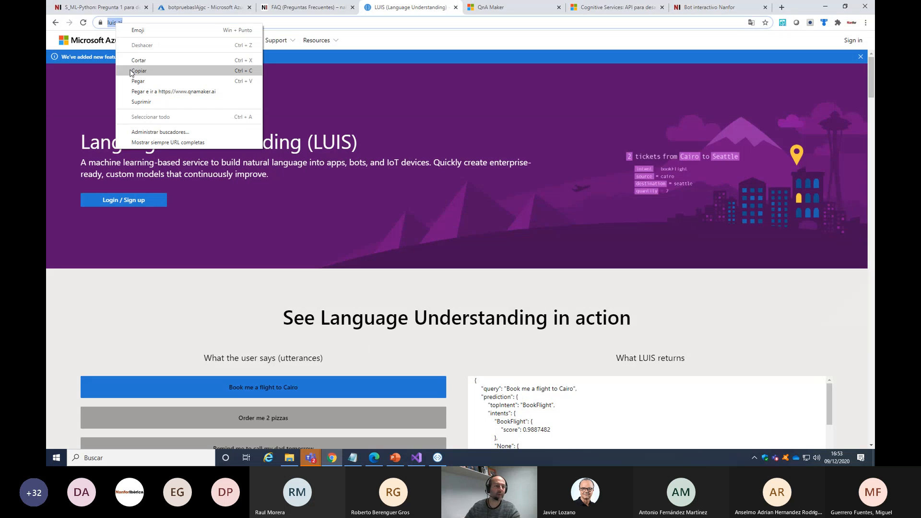
pyautogui.click(138, 72)
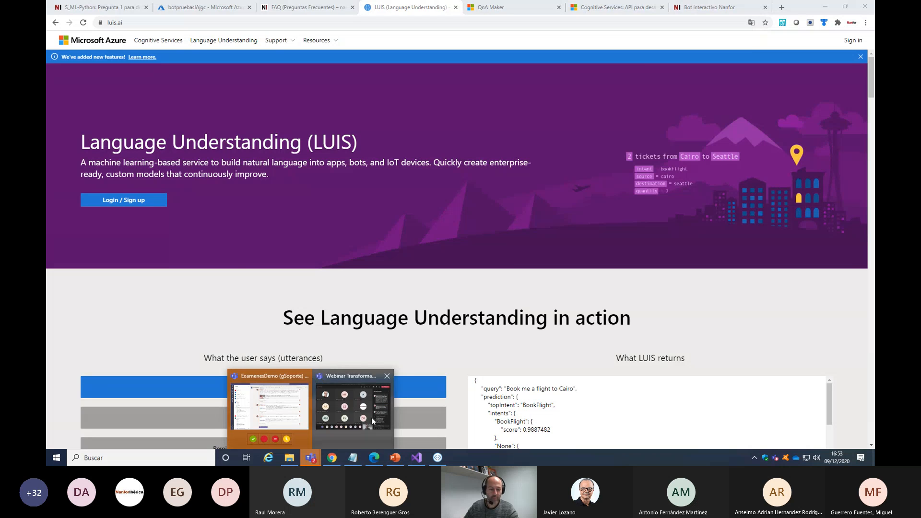
pyautogui.click(360, 418)
pyautogui.click(672, 344)
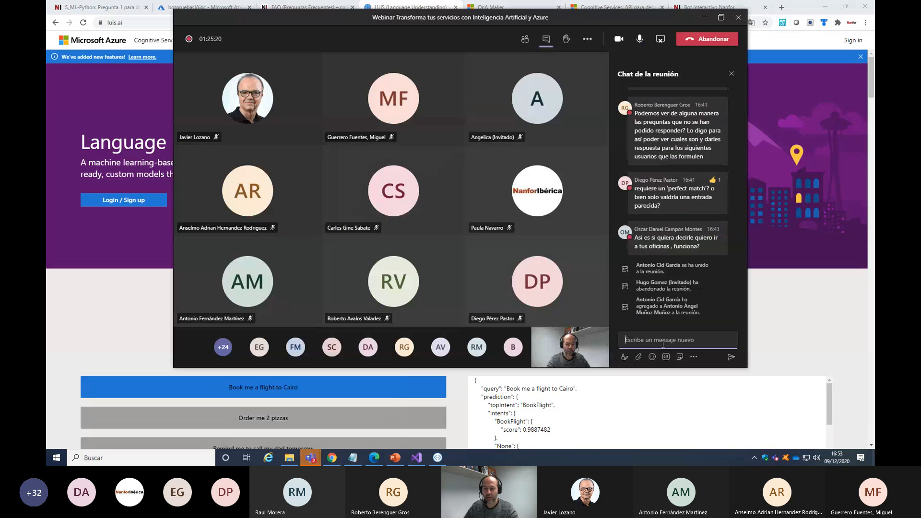
pyautogui.write('https://www.luis.ai/')
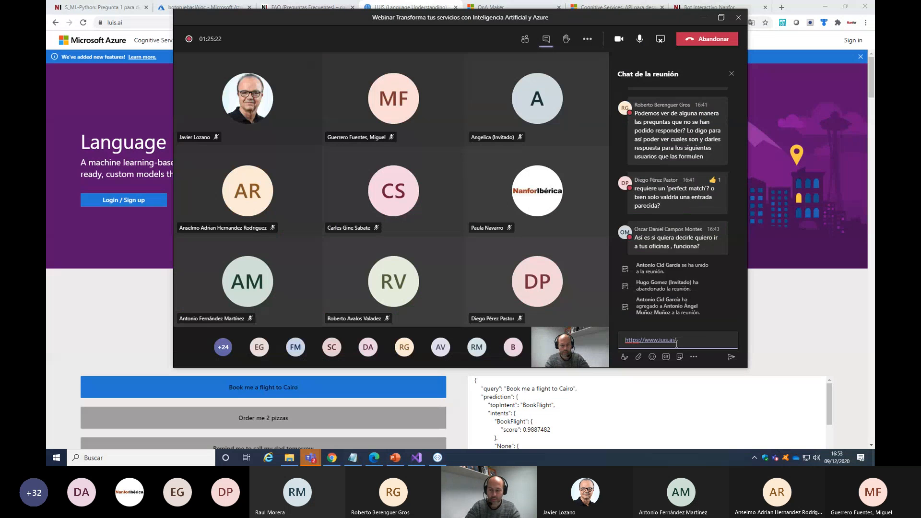
pyautogui.press('Return')
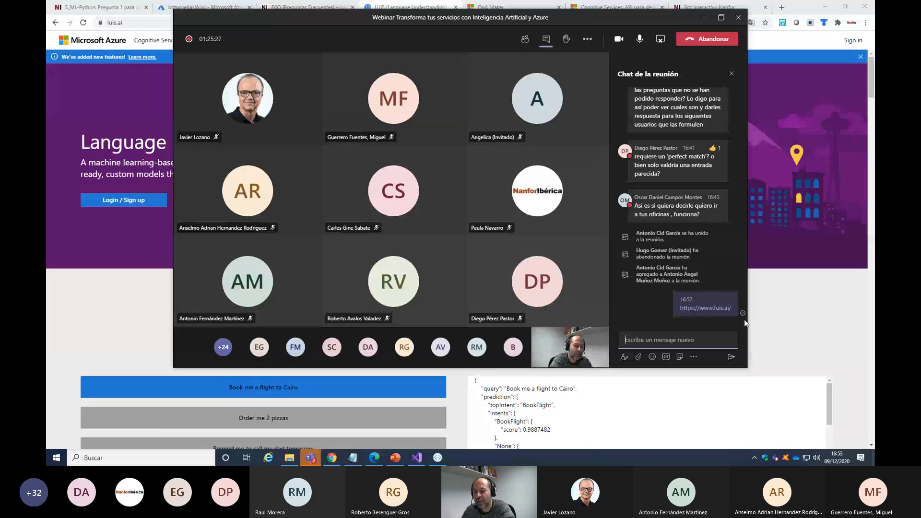
pyautogui.click(797, 319)
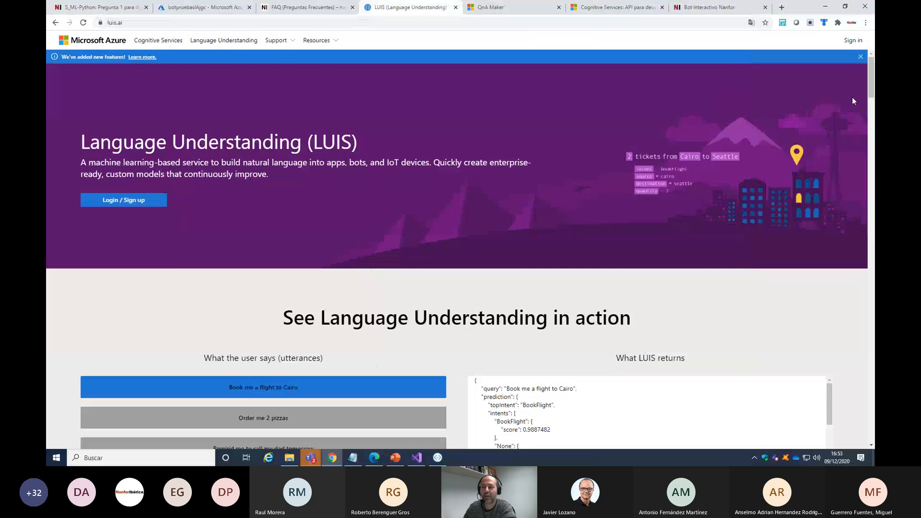
# Sign in to the LUIS portal and open the luisni conversation app
pyautogui.click(853, 41)
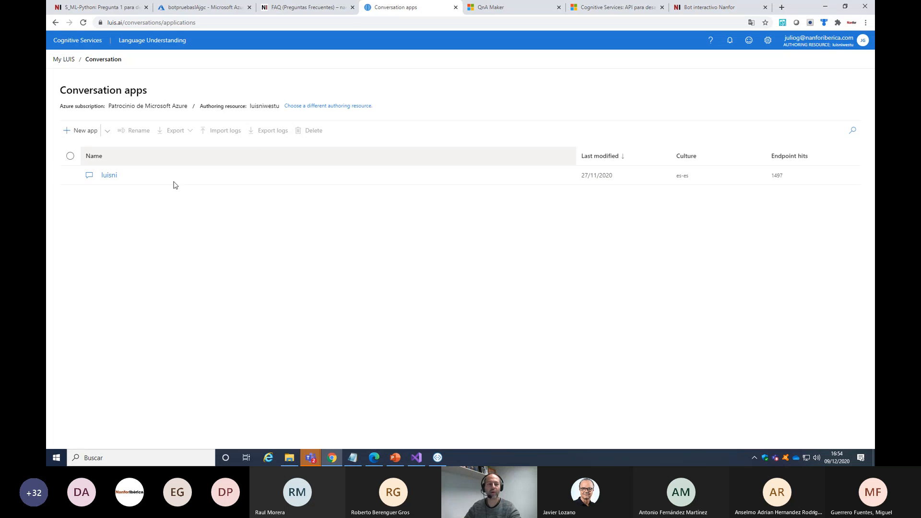
pyautogui.click(110, 175)
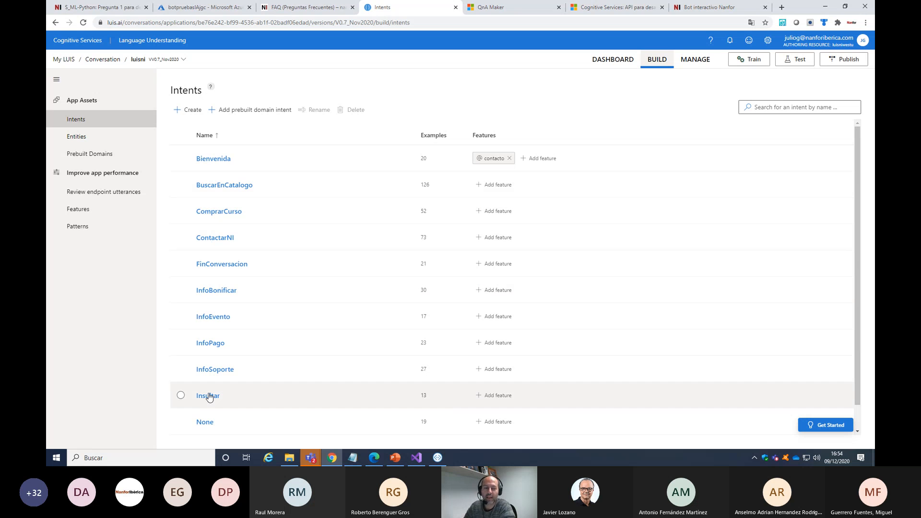
# Return to the Nanfor Bot chat and highlight the sent message "quiero realizar un curso de ITIL"
pyautogui.click(332, 458)
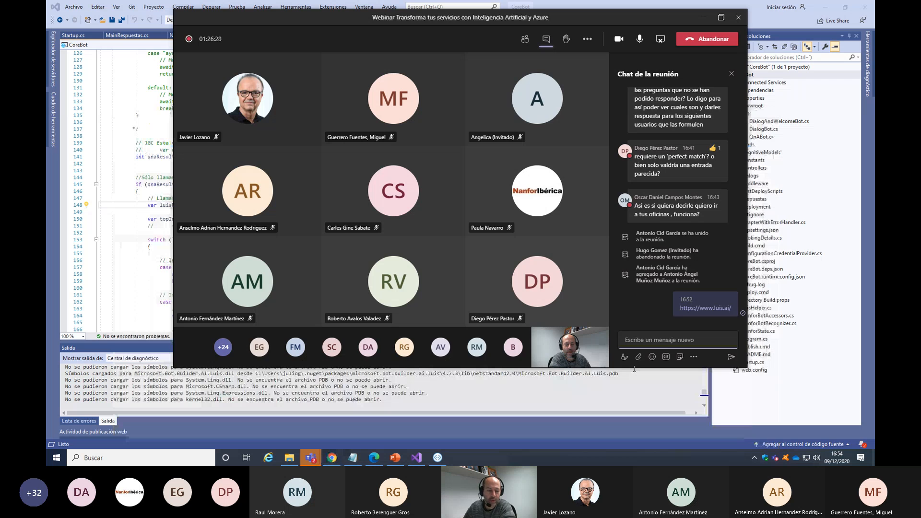
pyautogui.click(331, 458)
pyautogui.click(725, 8)
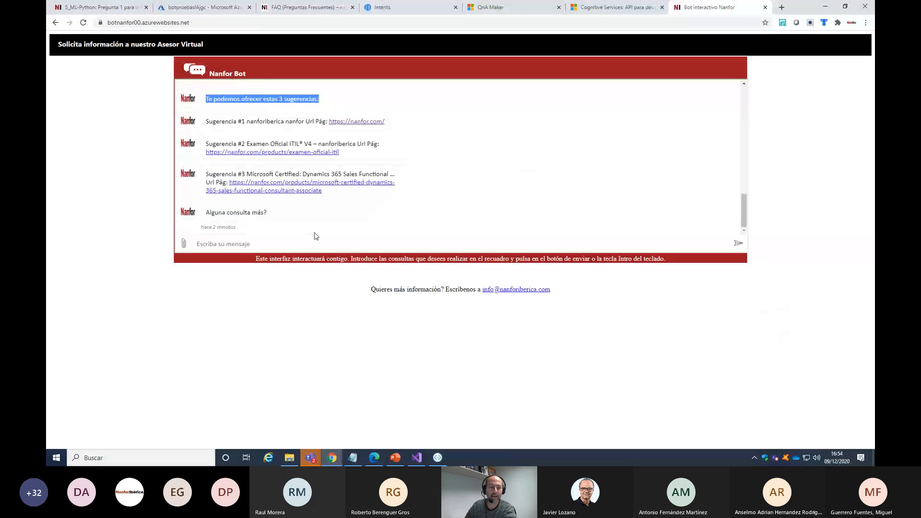
pyautogui.scroll(2, 281, 190)
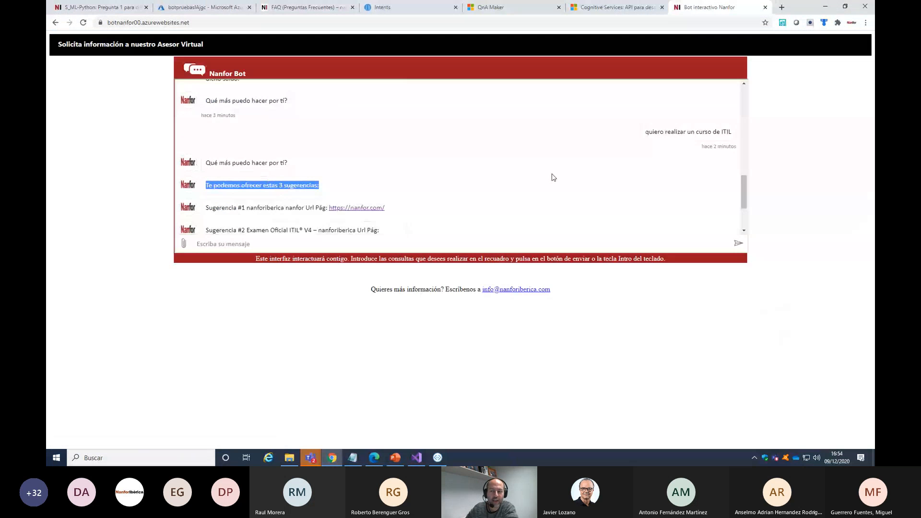
pyautogui.moveTo(646, 131); pyautogui.dragTo(737, 138)
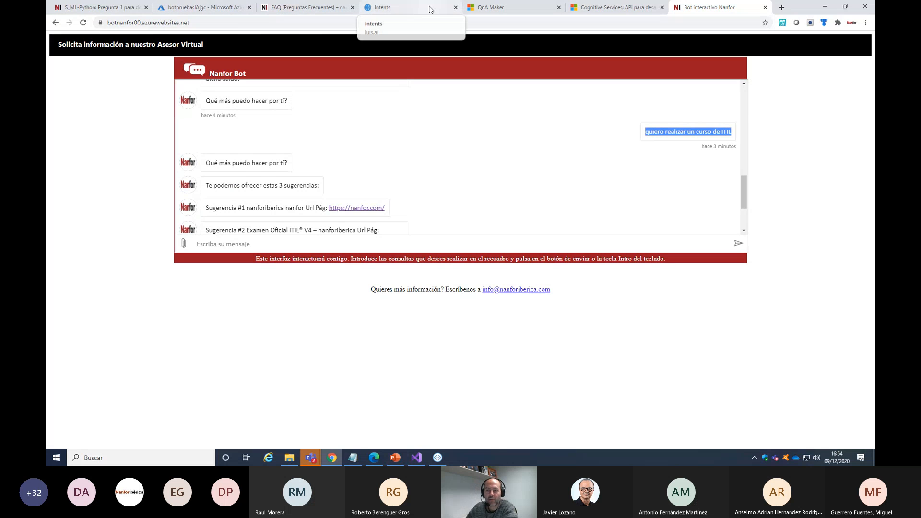
# Go back to the luisni app, review its intents and entities, and examine the example utterances of the ComprarCurso intent
pyautogui.click(408, 8)
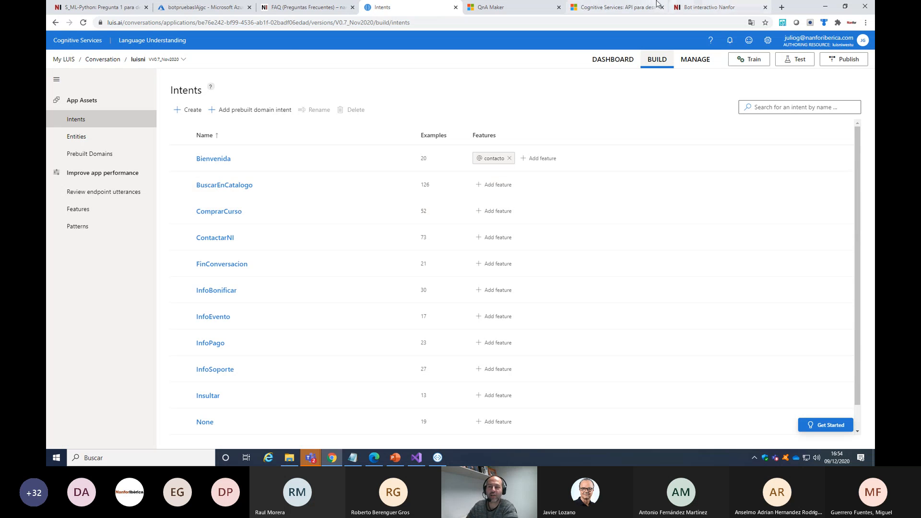
pyautogui.click(699, 6)
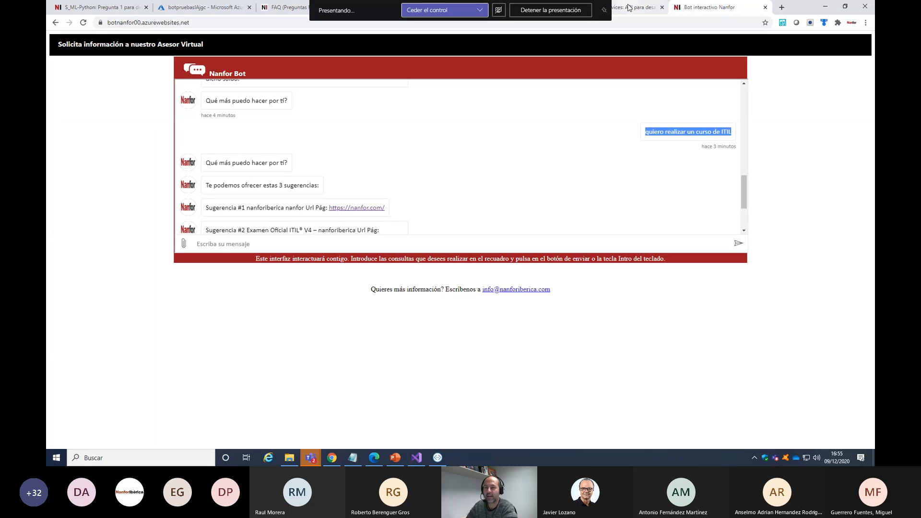
pyautogui.click(635, 7)
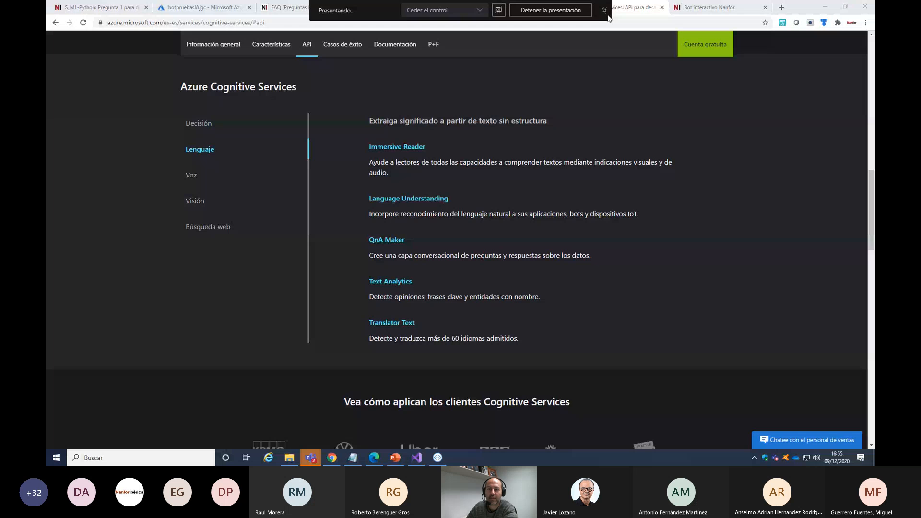
pyautogui.click(384, 7)
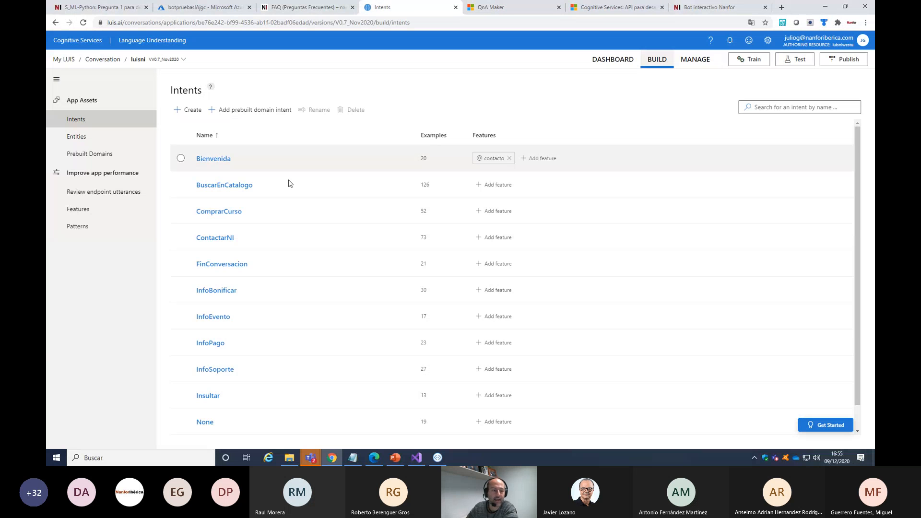
pyautogui.click(82, 142)
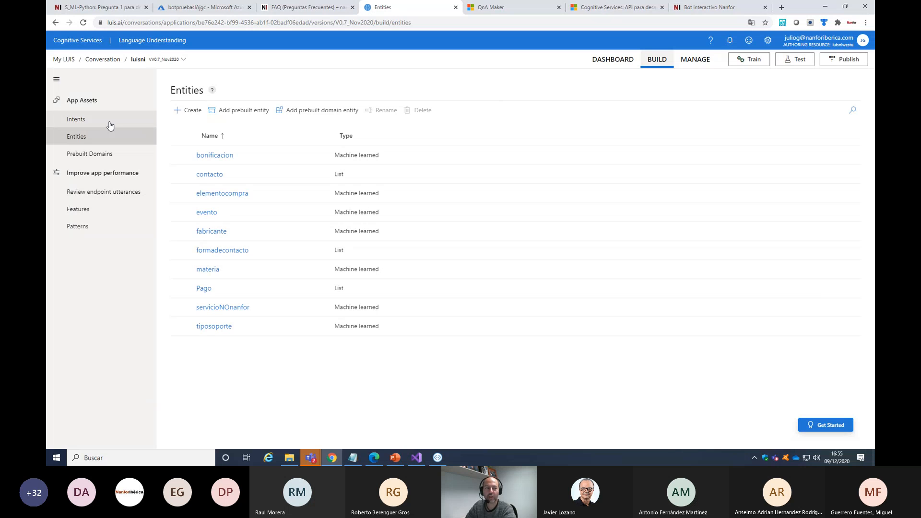
pyautogui.click(75, 120)
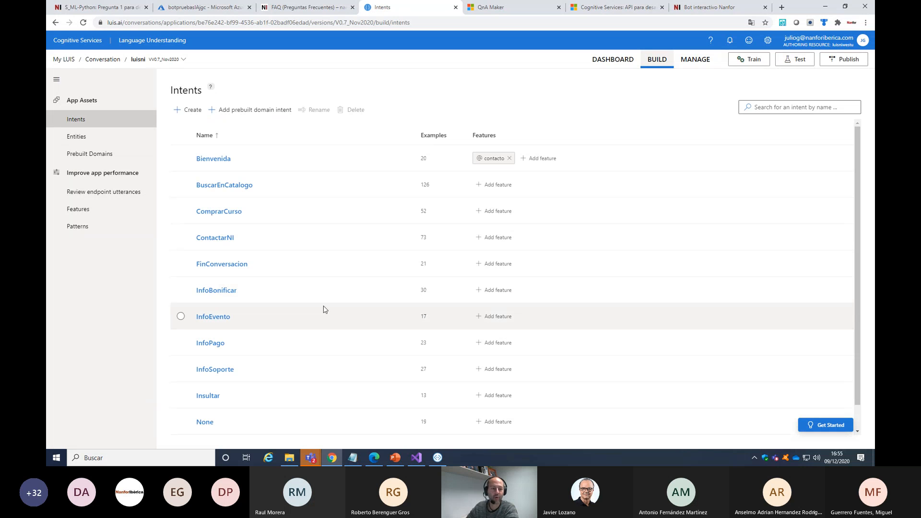
pyautogui.click(215, 214)
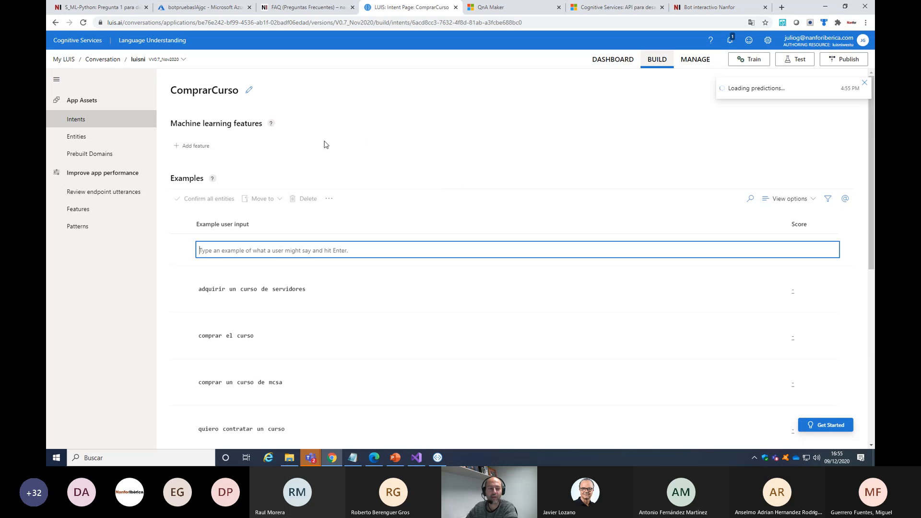
pyautogui.scroll(-3, 324, 144)
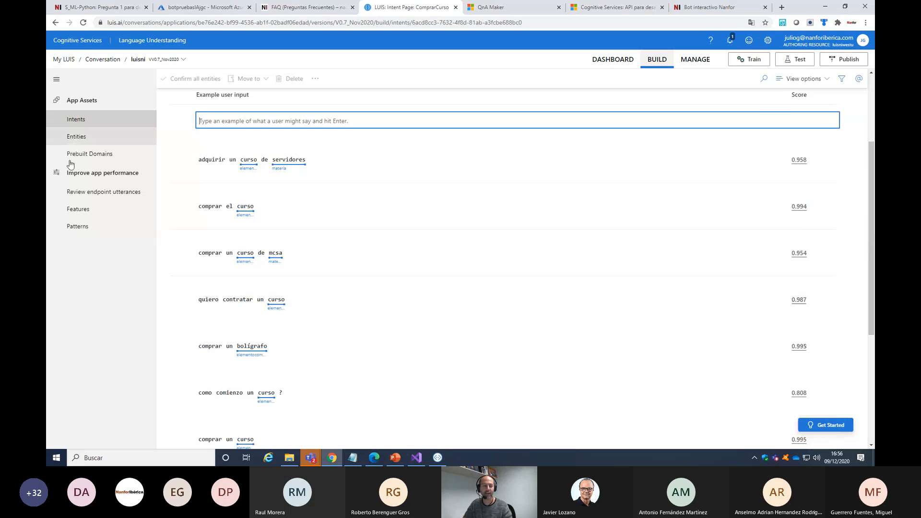
# Review luisni's endpoint utterances and inspect the aligned intent options for "cual es la duracion de unos cursos", leaving the selection as is
pyautogui.click(96, 193)
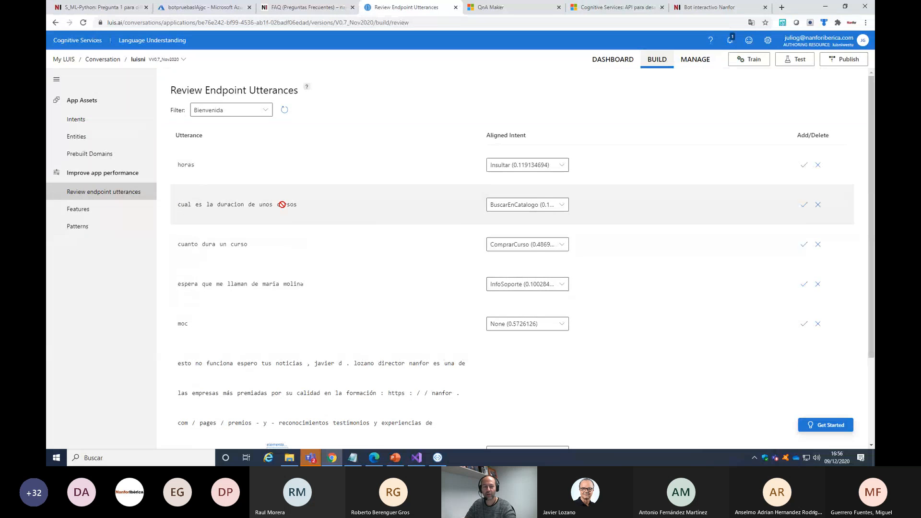
pyautogui.click(562, 205)
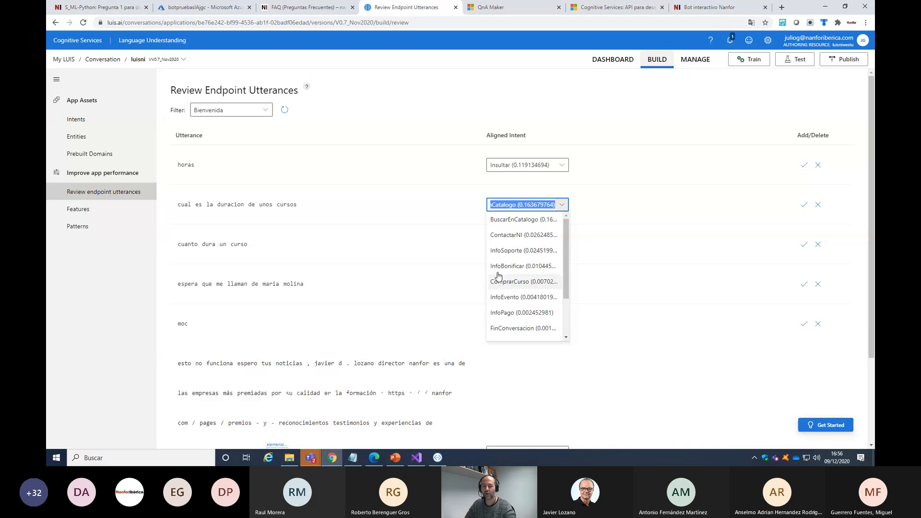
pyautogui.click(645, 403)
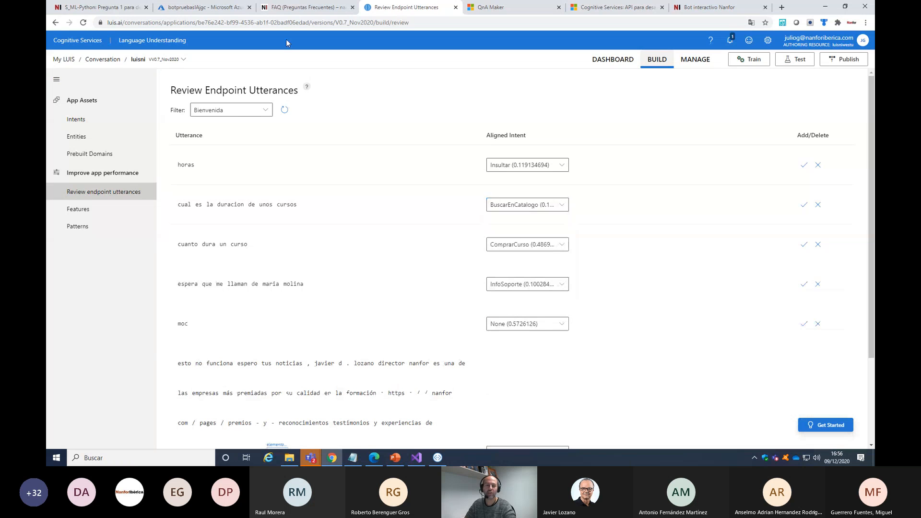
pyautogui.scroll(-3, 447, 267)
pyautogui.scroll(3, 586, 278)
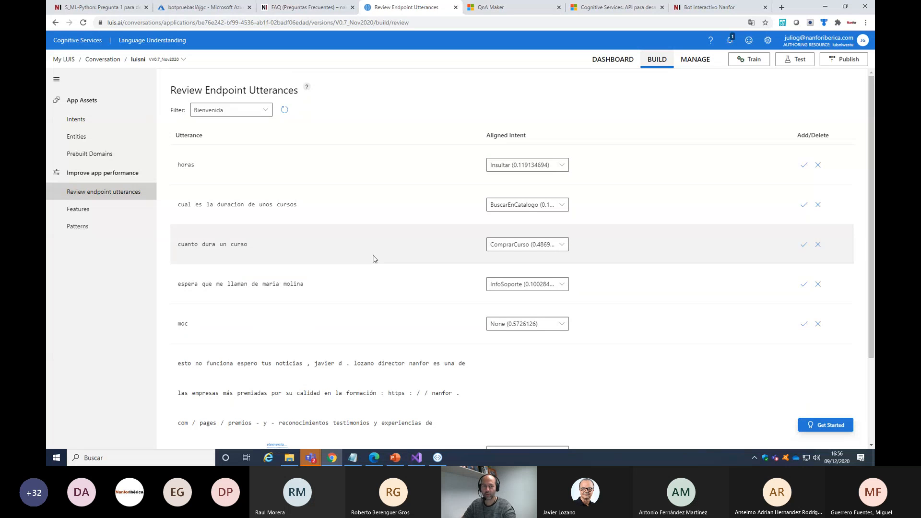
# Revisit the botpruebasIAjgc web chat test in the Azure portal, and switch to Visual Studio to view the LUIS call in MainDialog.cs
pyautogui.click(202, 9)
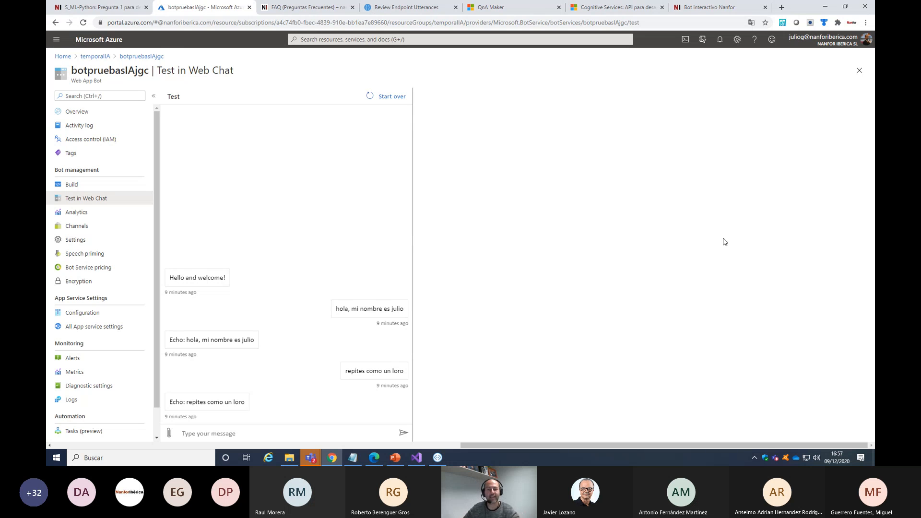
pyautogui.click(425, 458)
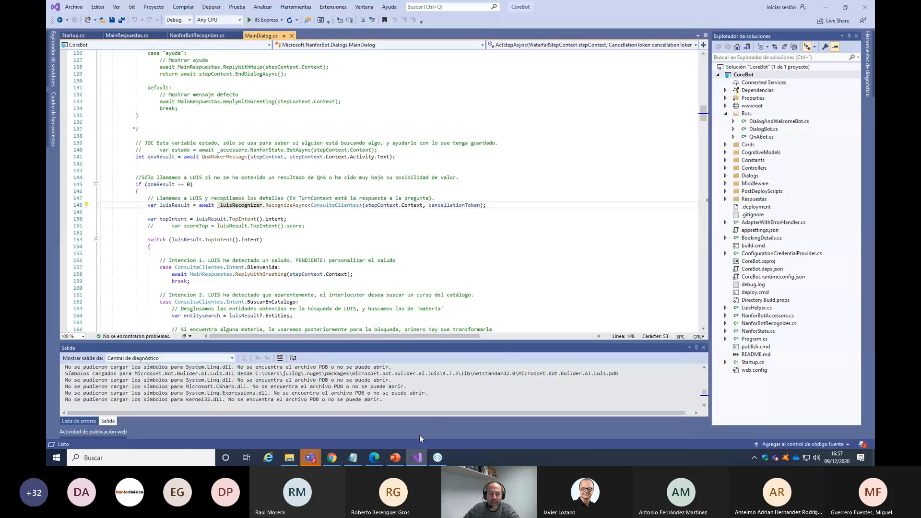
# Switch back to the Azure portal in Chrome, open the temporalIA resource group from the home page, and select the botpruebasIAjgc Web App Bot
pyautogui.click(332, 458)
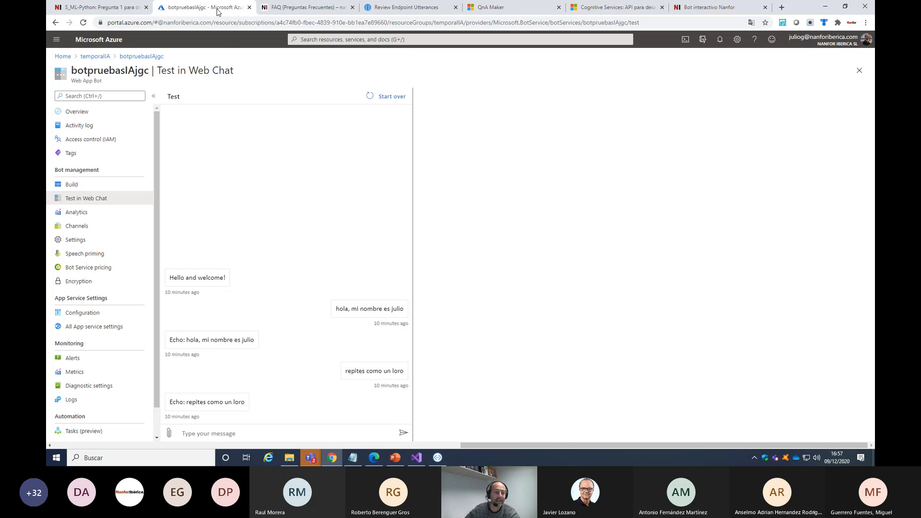
pyautogui.click(61, 56)
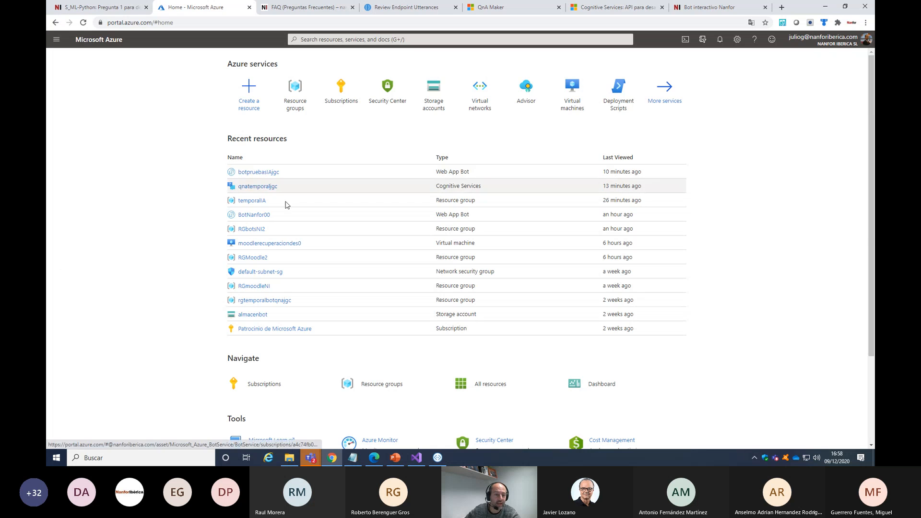
pyautogui.click(260, 200)
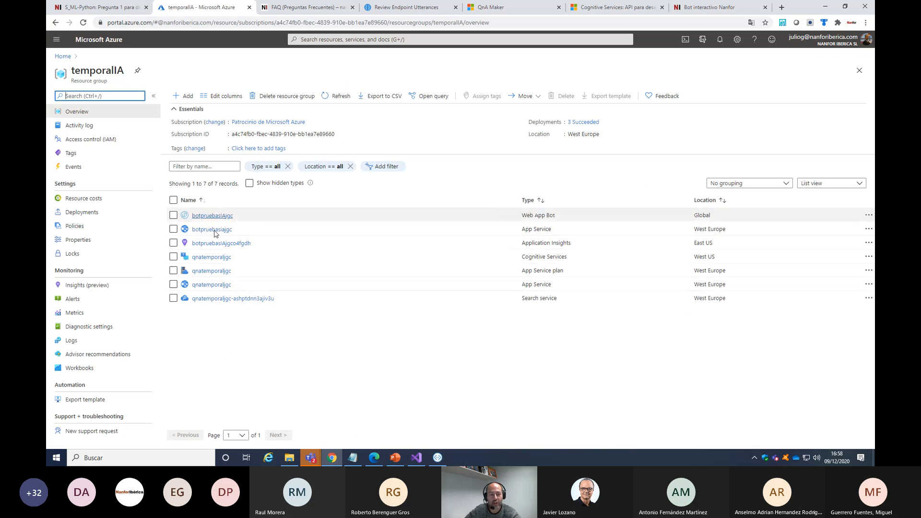
pyautogui.click(174, 215)
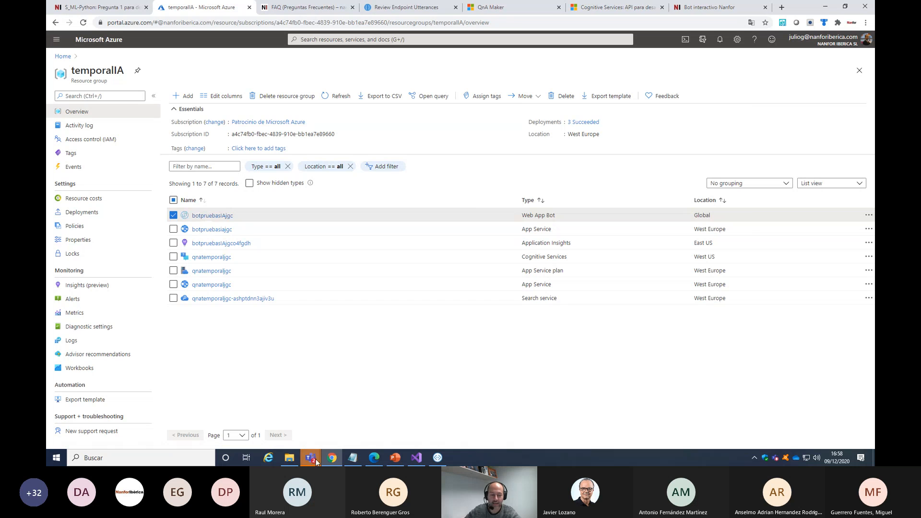
# Switch to the Teams webinar meeting window to check the meeting chat
pyautogui.moveTo(311, 457)
pyautogui.click(379, 413)
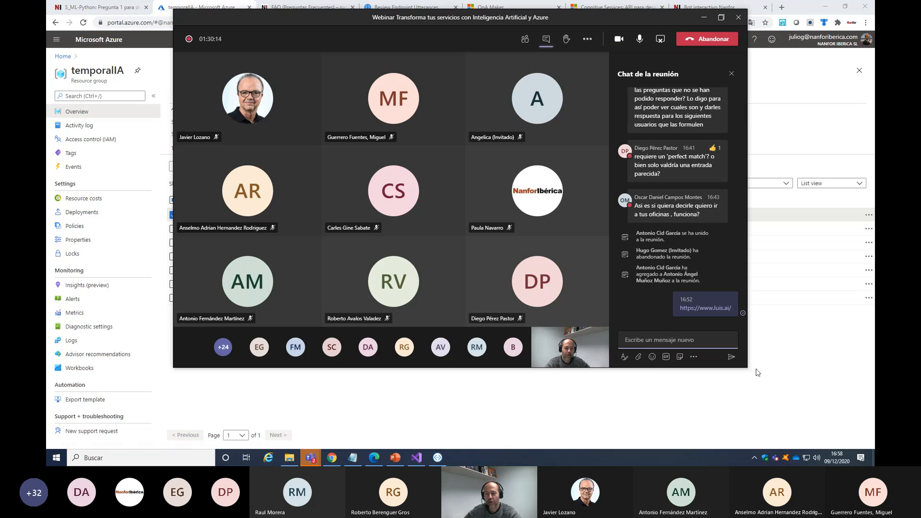